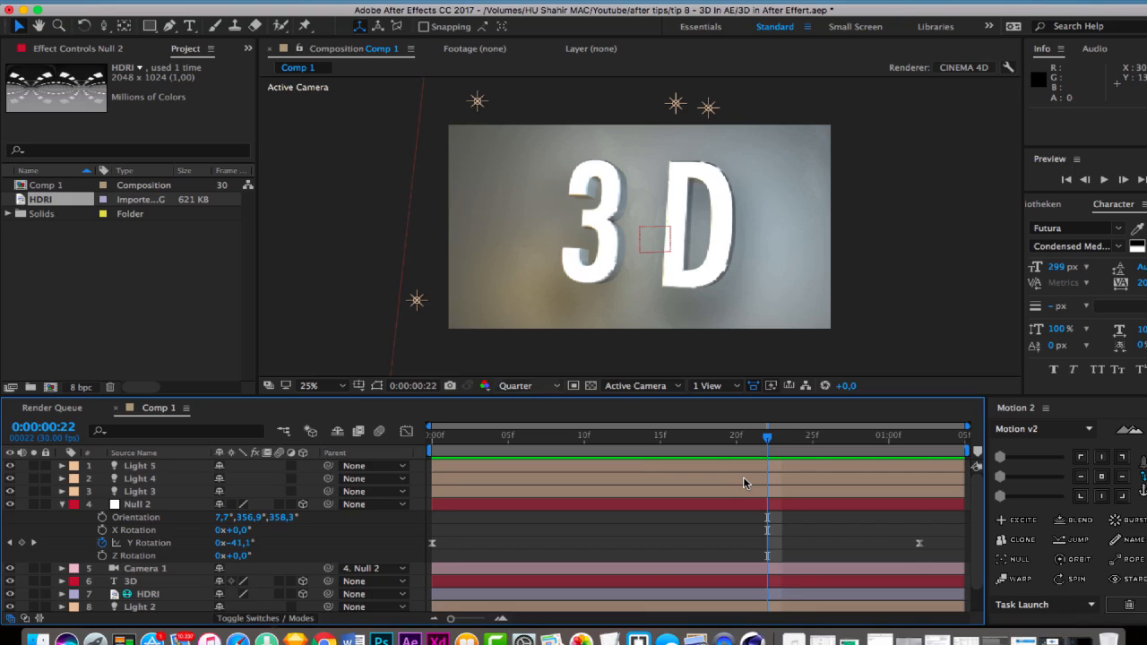
Preview the 3D text animation in Comp 1 from its first frame twice
{"action": "key", "text": "Home"}
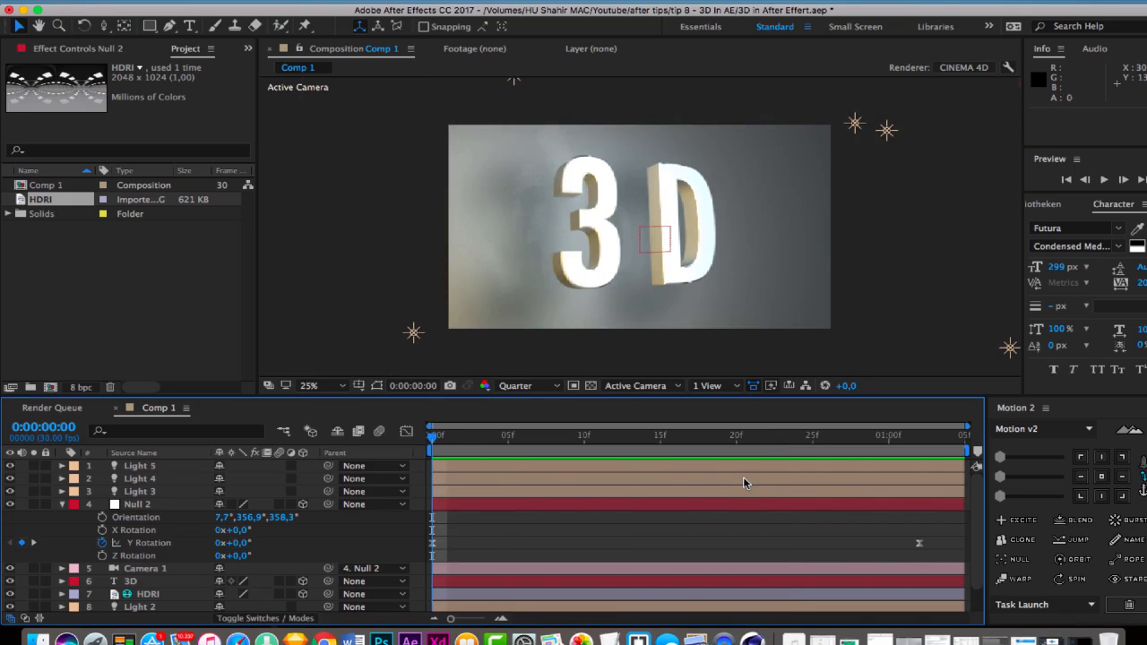
{"action": "key", "text": "space"}
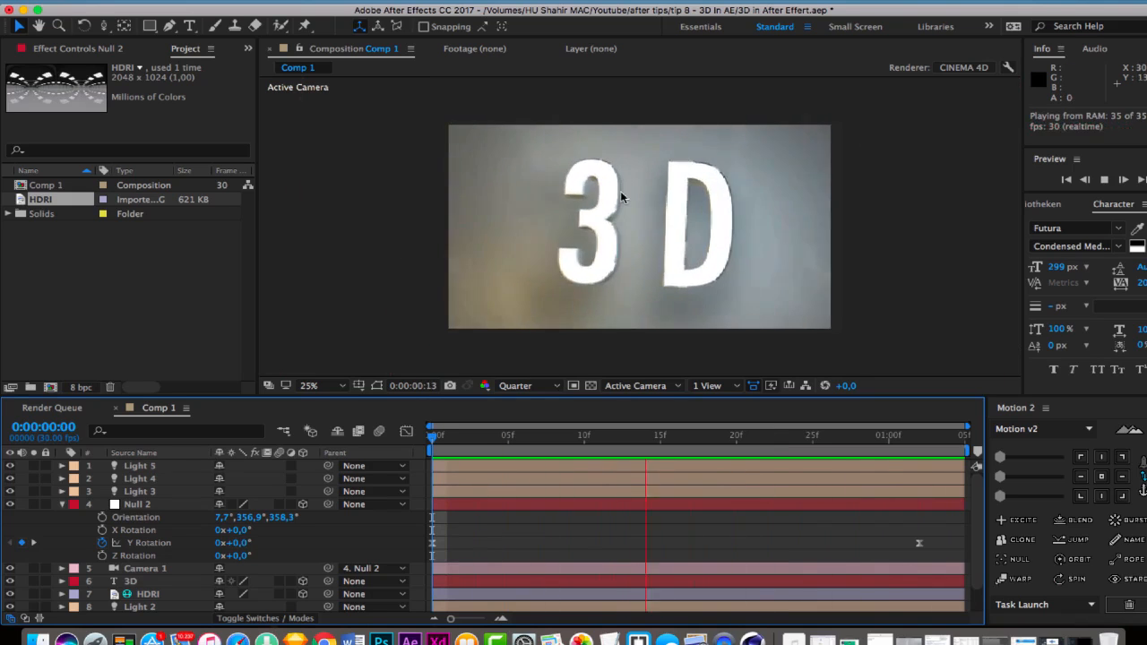
{"action": "key", "text": "space"}
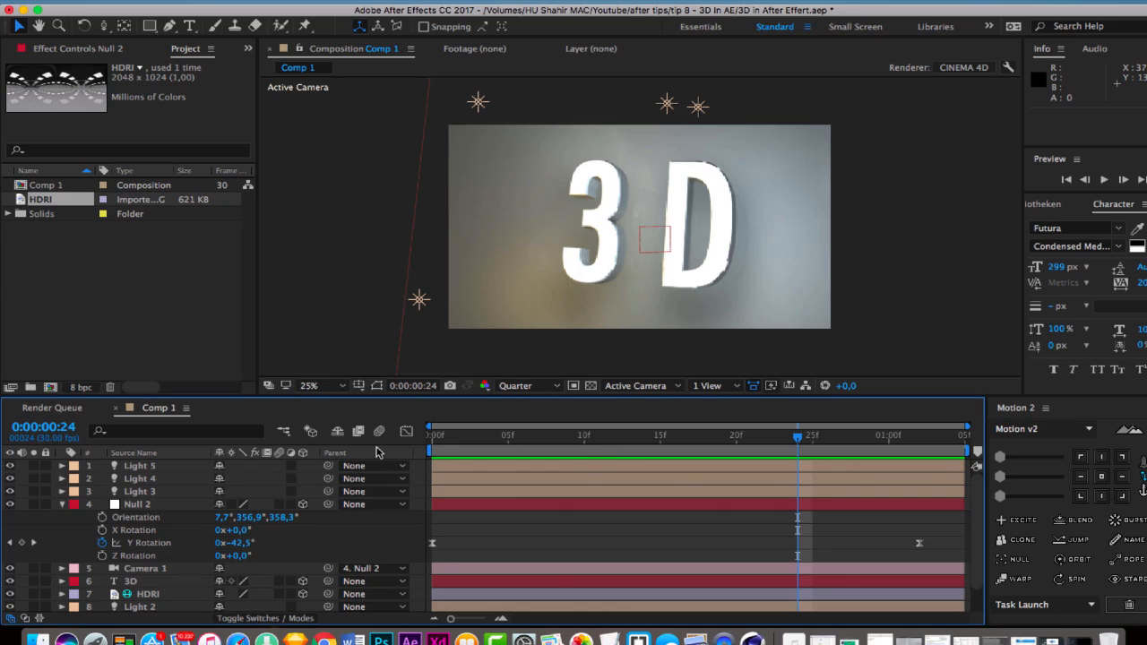
{"action": "key", "text": "Home"}
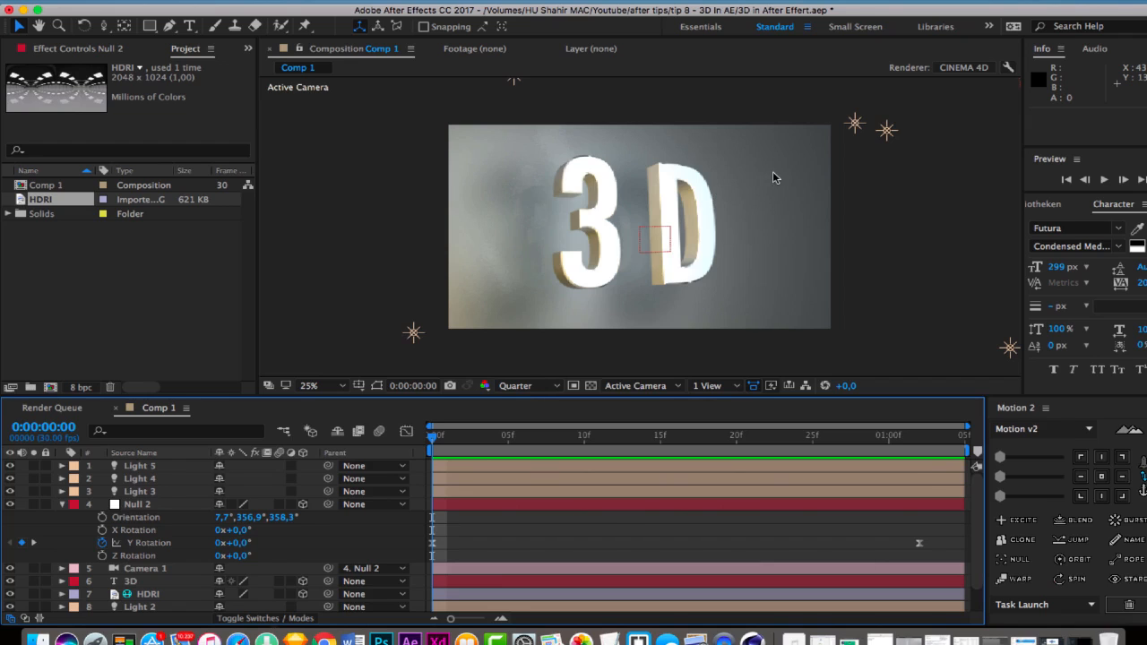
{"action": "key", "text": "space"}
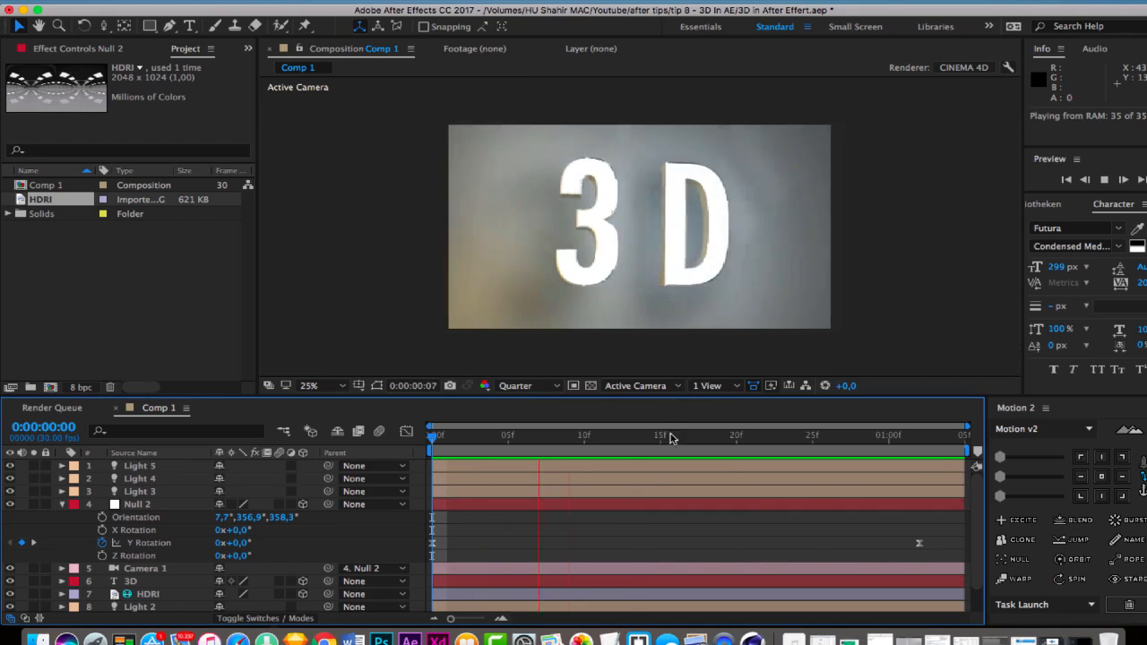
{"action": "key", "text": "space"}
Set the composition preview resolution to Third and inspect the 3D text at frame 9
{"action": "left_click", "coordinate": [540, 458]}
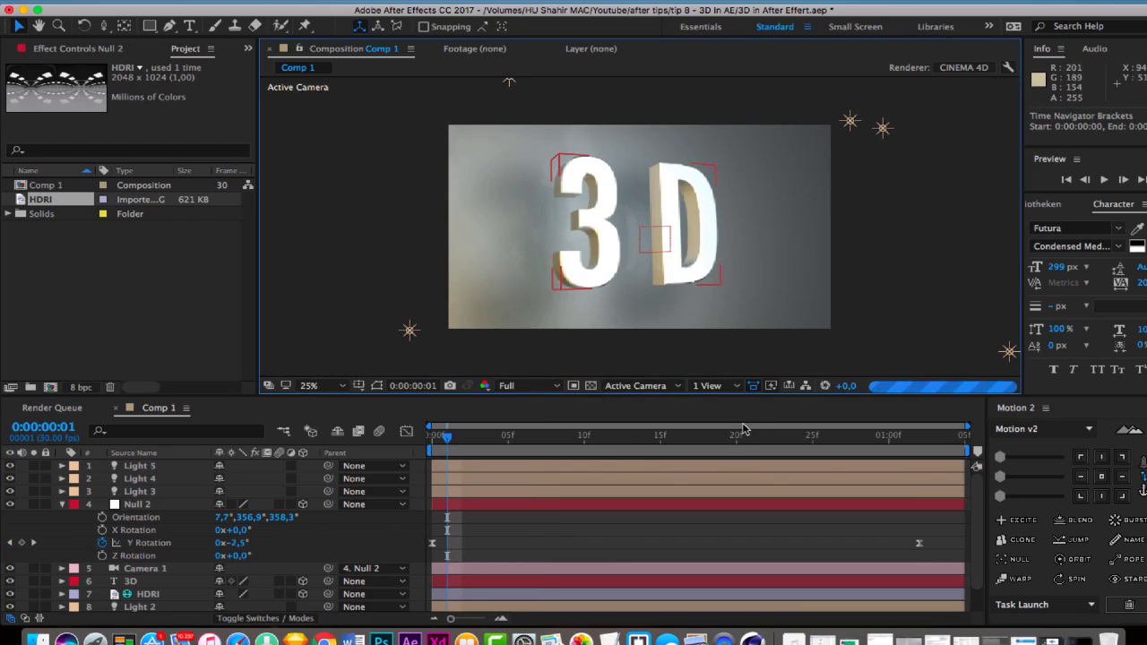
{"action": "key", "text": "period"}
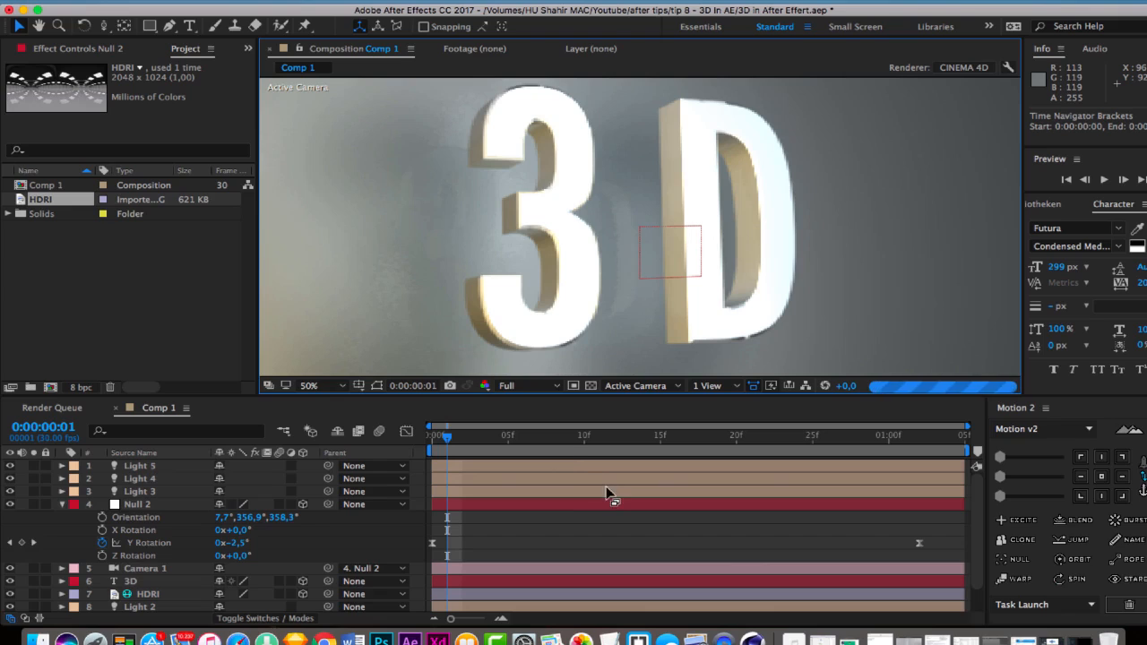
{"action": "left_click", "coordinate": [529, 386]}
{"action": "left_click", "coordinate": [528, 452]}
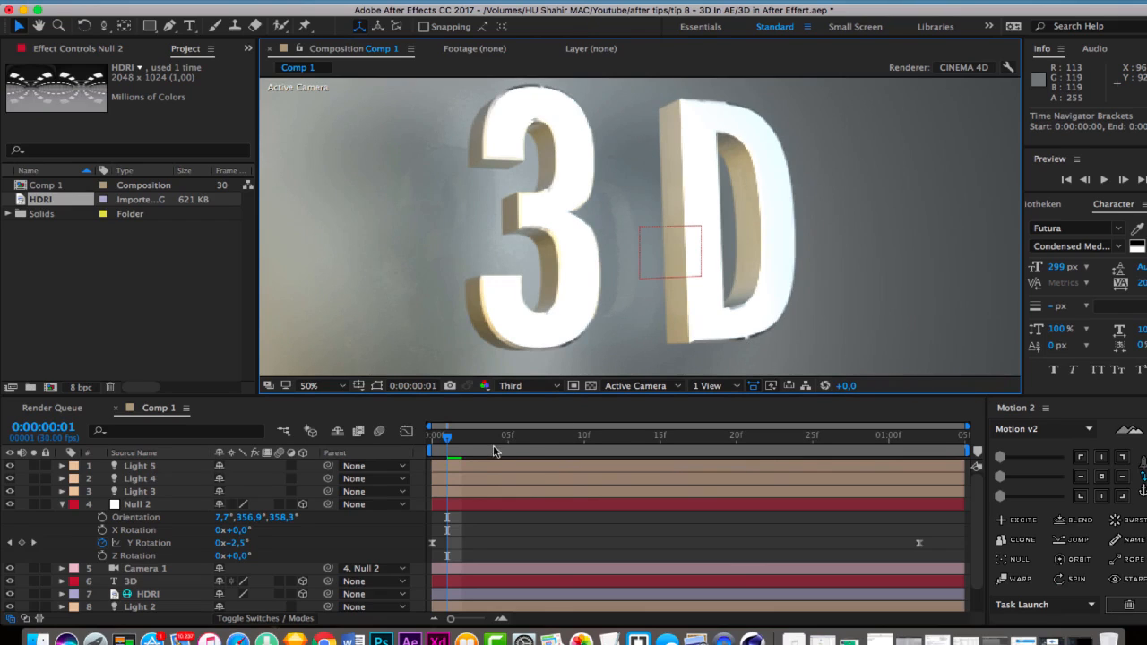
{"action": "left_click", "coordinate": [571, 444]}
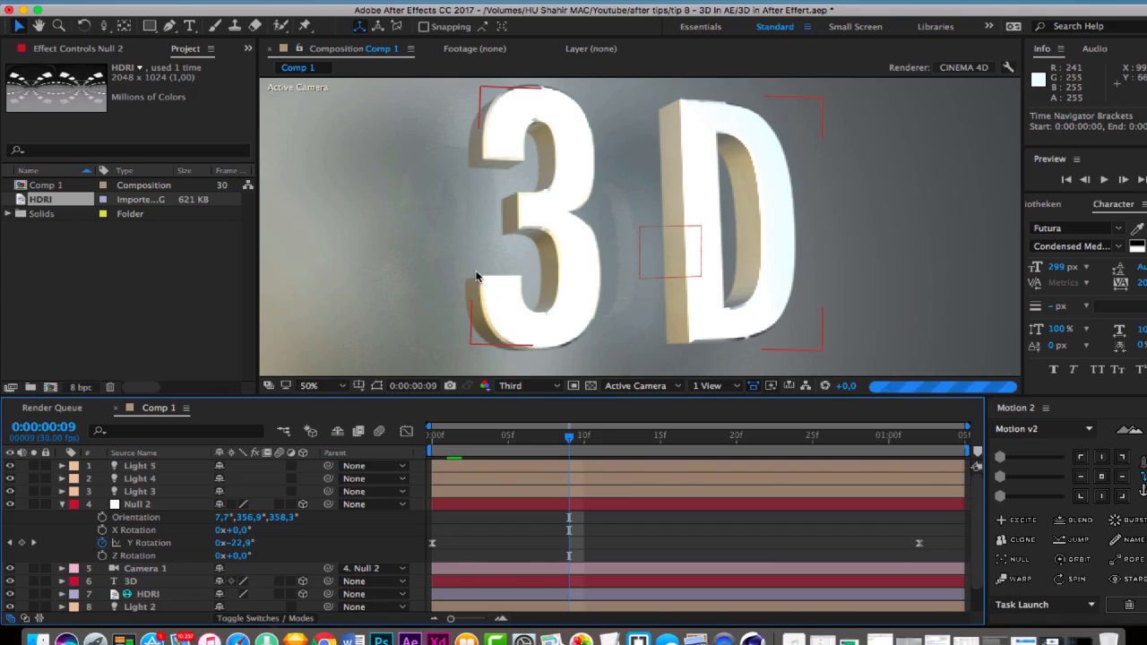
{"action": "scroll", "coordinate": [697, 303], "scroll_direction": "down", "scroll_amount": 1}
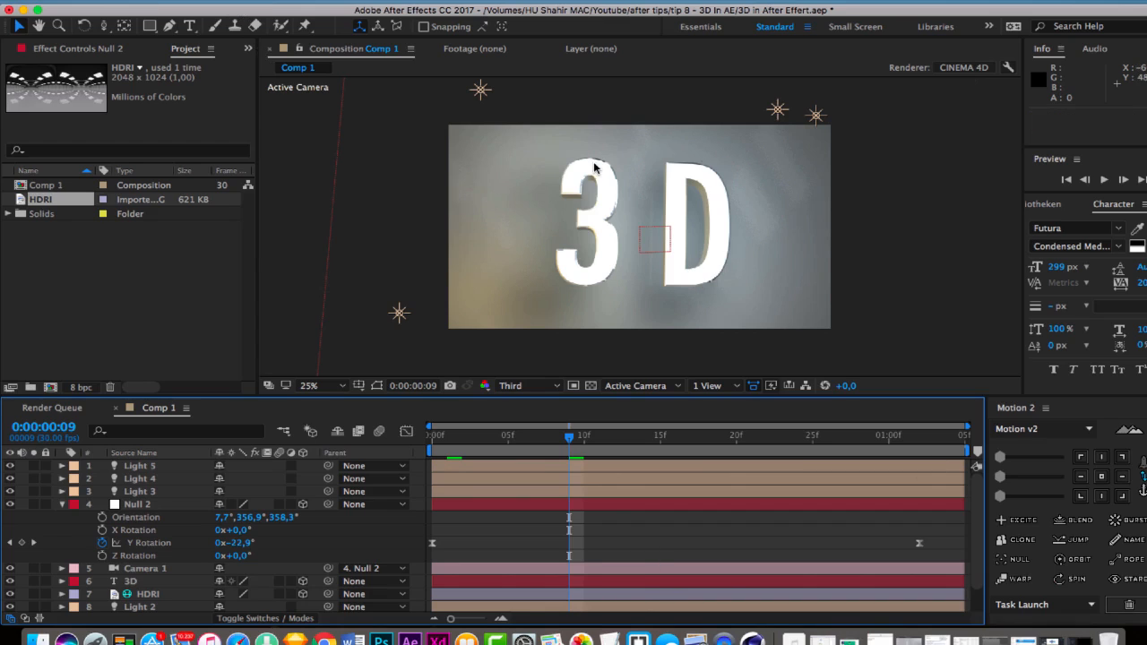
Start a new composition with the CINEMA 4D renderer and accept its renderer options at quality 25
{"action": "key", "text": "super+n"}
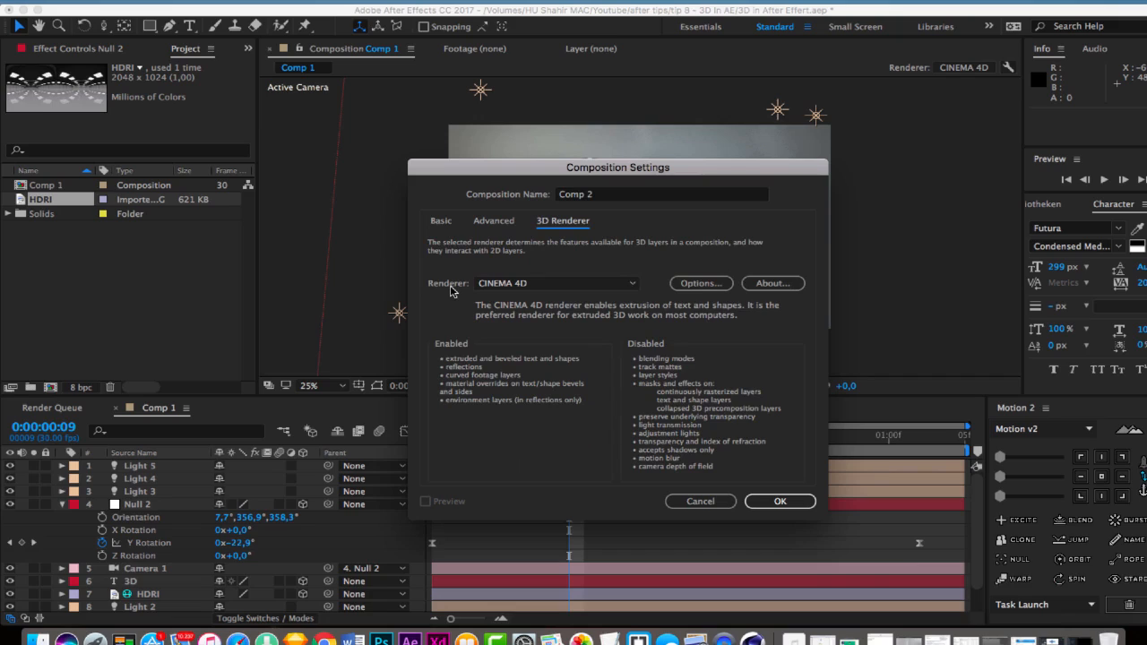
{"action": "left_click", "coordinate": [550, 289]}
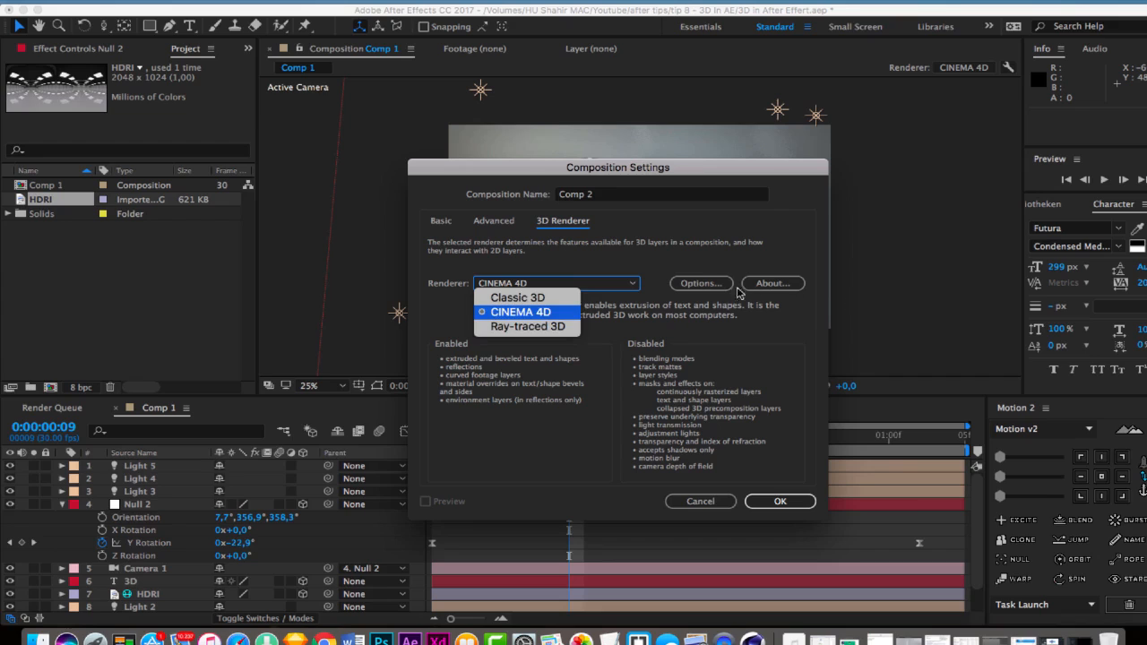
{"action": "left_click", "coordinate": [269, 165]}
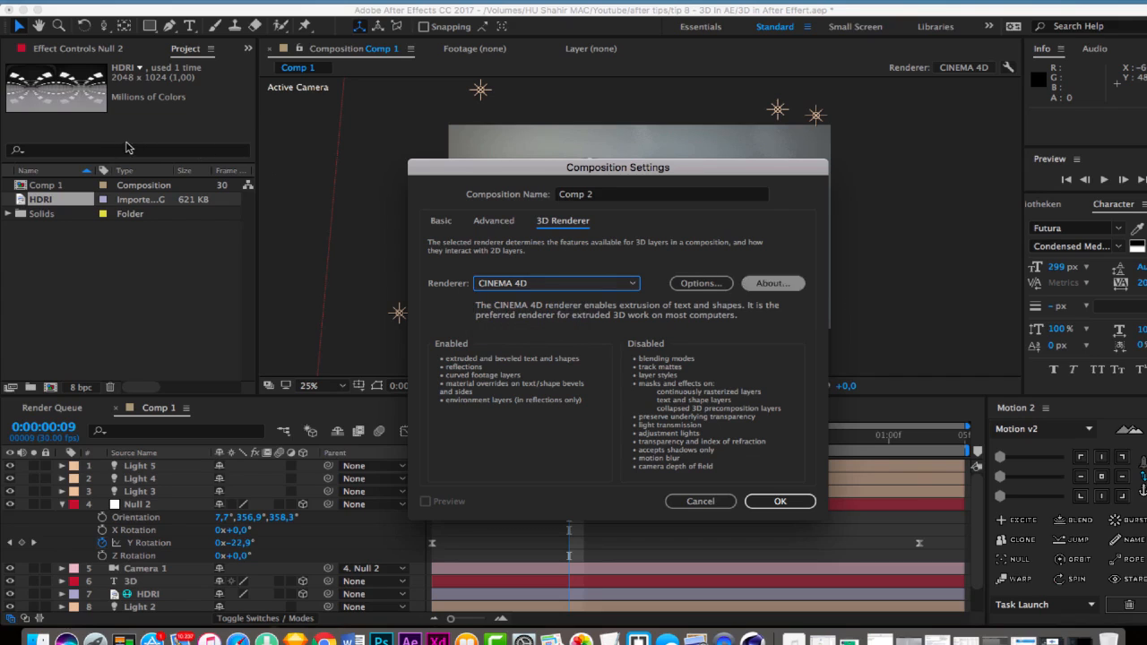
{"action": "left_click", "coordinate": [701, 283]}
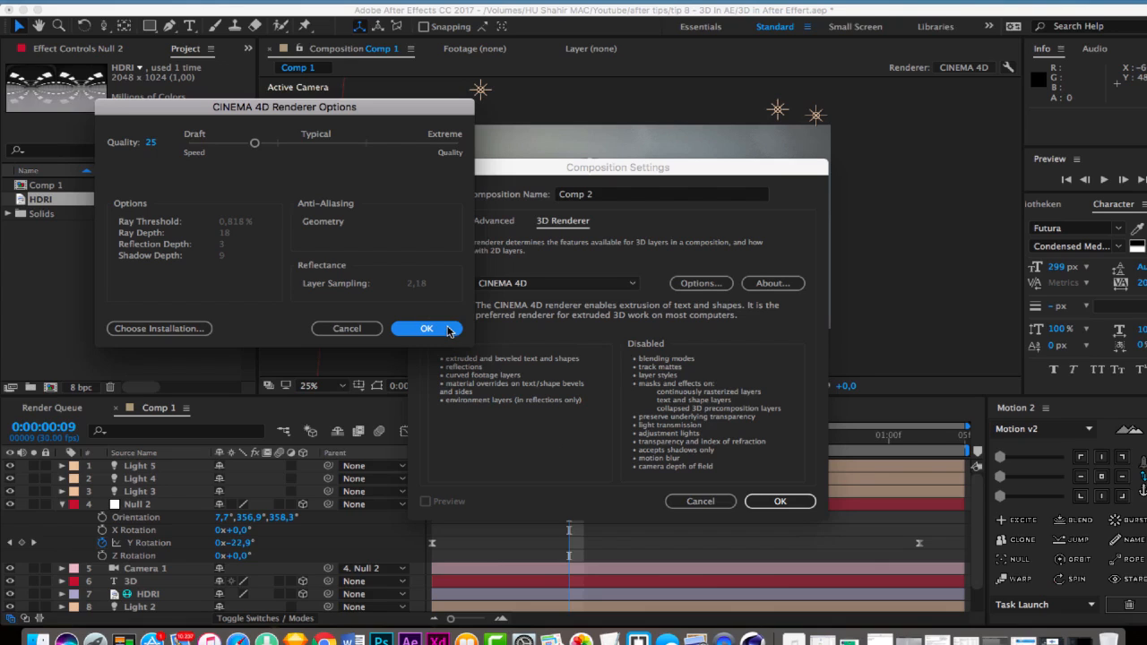
{"action": "key", "text": "Return"}
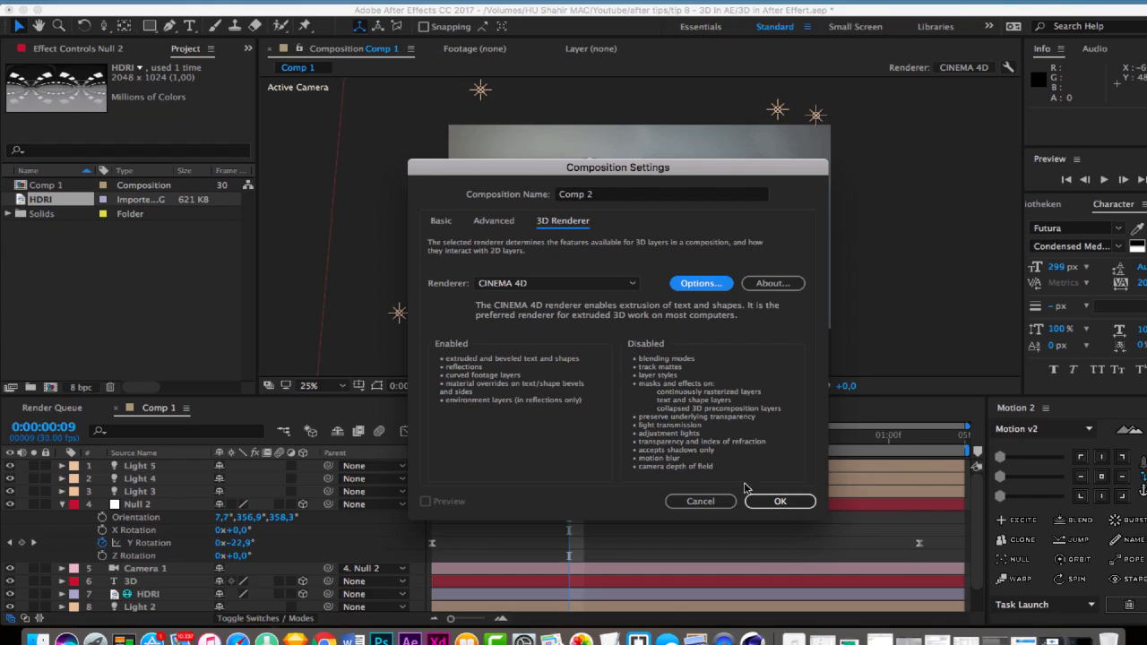
Name the new composition 3DC and create it
{"action": "left_click", "coordinate": [616, 198]}
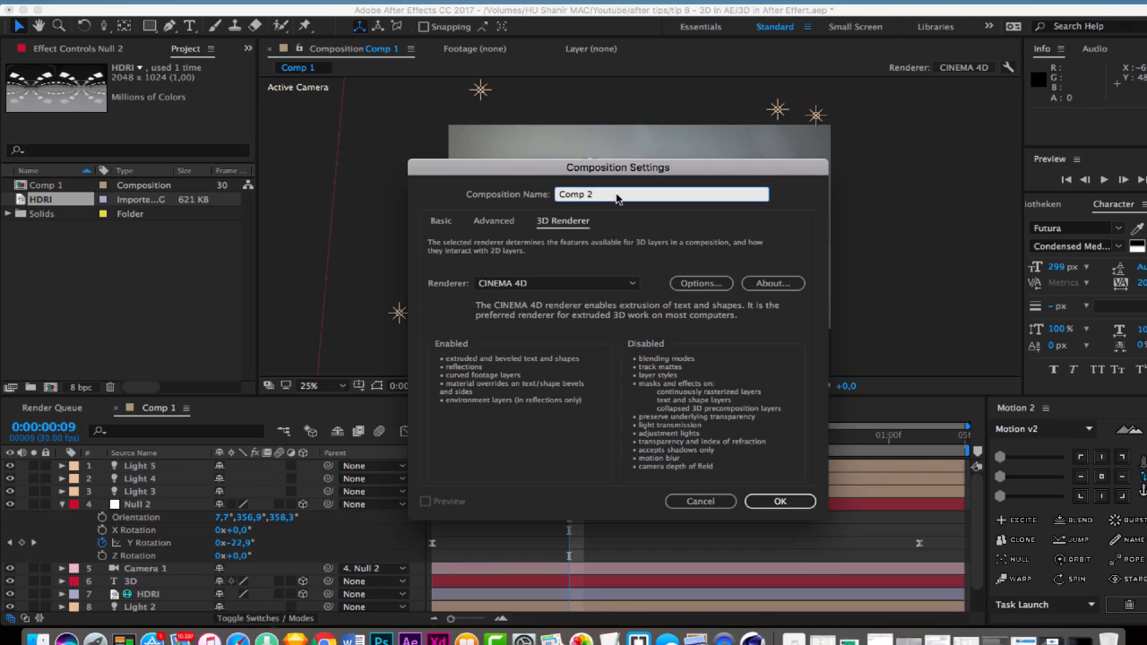
{"action": "key", "text": "super+a"}
{"action": "key", "text": "BackSpace"}
{"action": "type", "text": "3DC"}
{"action": "key", "text": "Return"}
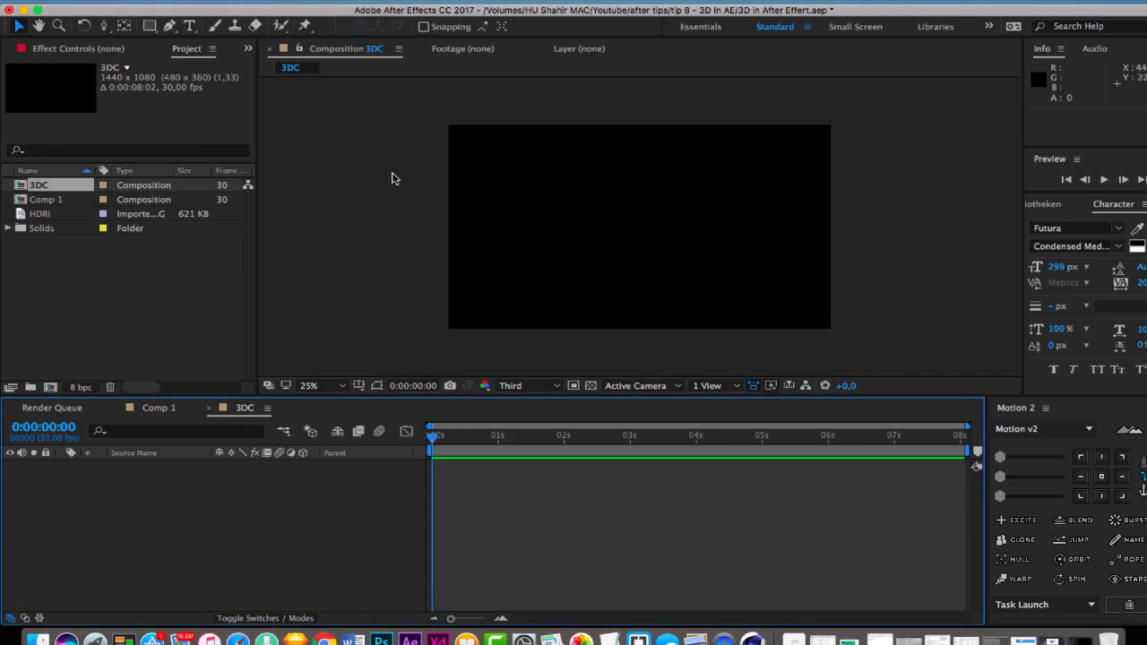
Rename the 3DC composition as 3D in its composition settings
{"action": "left_click", "coordinate": [235, 1]}
{"action": "left_click", "coordinate": [273, 33]}
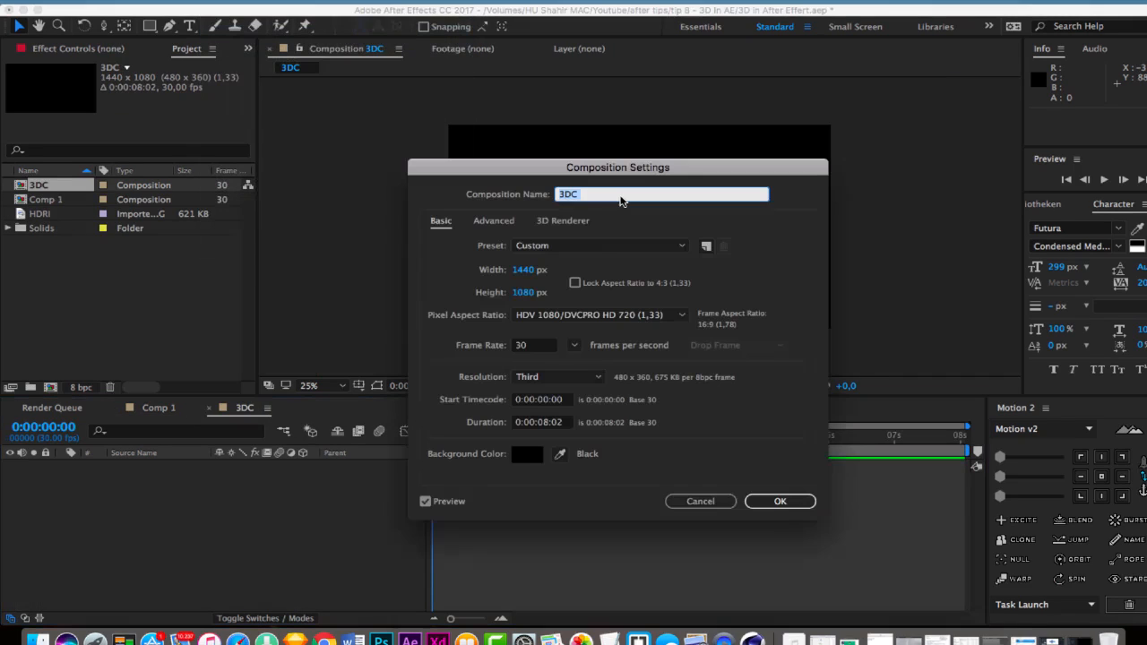
{"action": "left_click", "coordinate": [563, 220]}
{"action": "left_click", "coordinate": [622, 201]}
{"action": "key", "text": "BackSpace"}
{"action": "key", "text": "Return"}
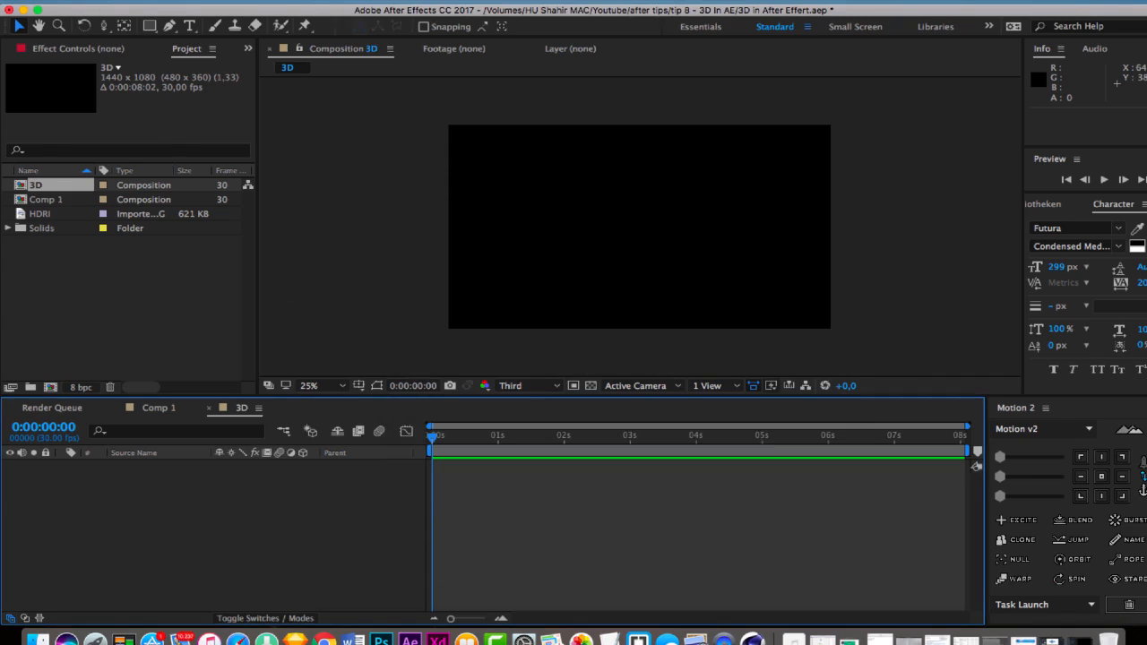
Add a text layer reading AE to the 3D composition
{"action": "key", "text": "alt+shift+super+t"}
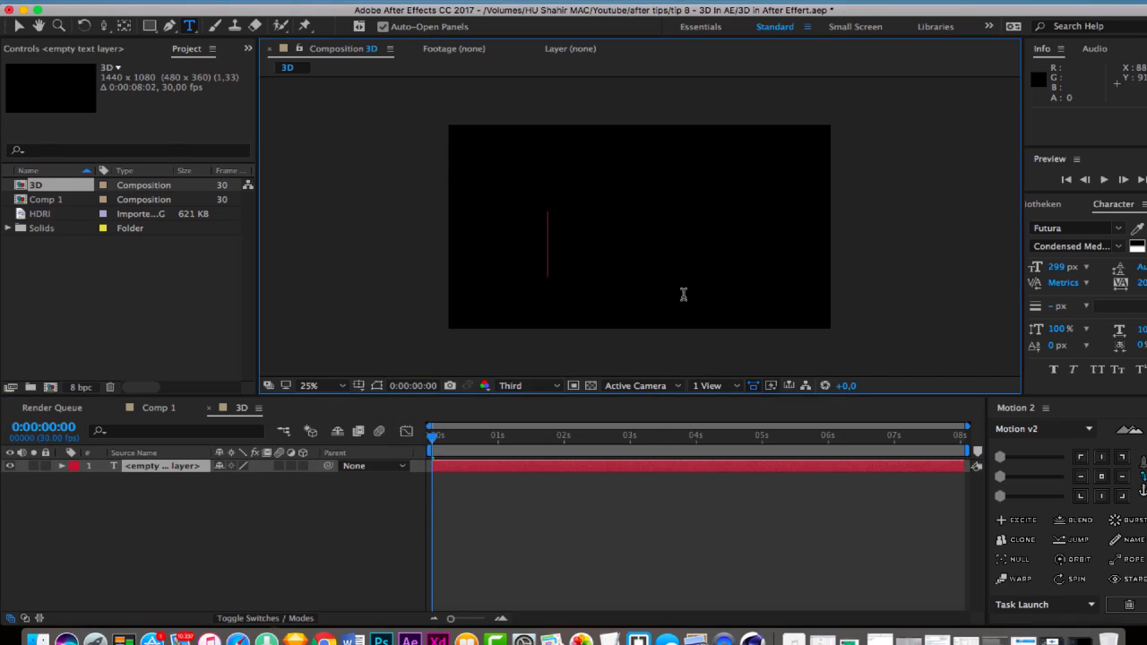
{"action": "type", "text": "AE"}
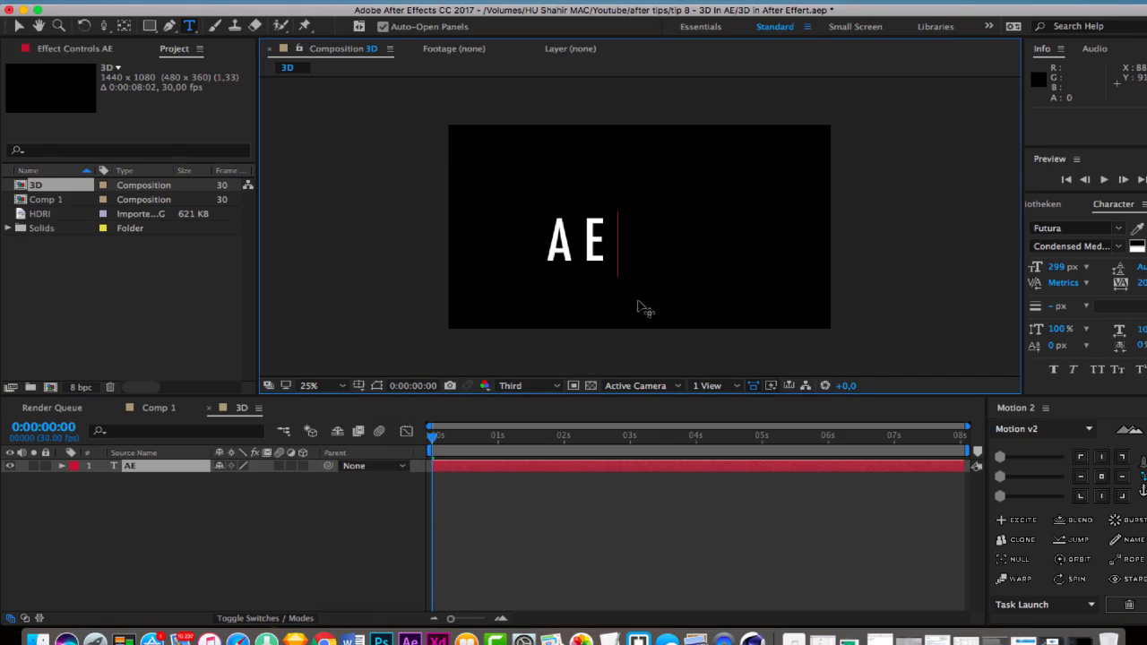
{"action": "left_click", "coordinate": [19, 25]}
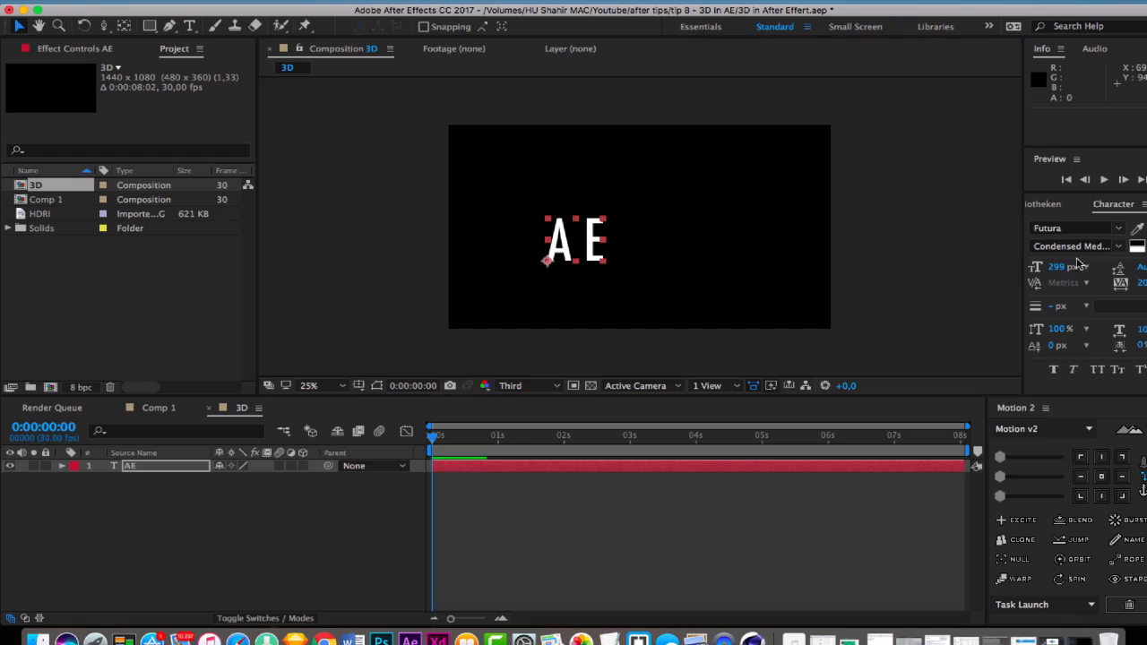
Enlarge the AE text to 598 px and move it to the middle of the composition at about 513, 760
{"action": "left_click_drag", "start_coordinate": [1088, 267], "coordinate": [661, 246]}
{"action": "left_click", "coordinate": [312, 386]}
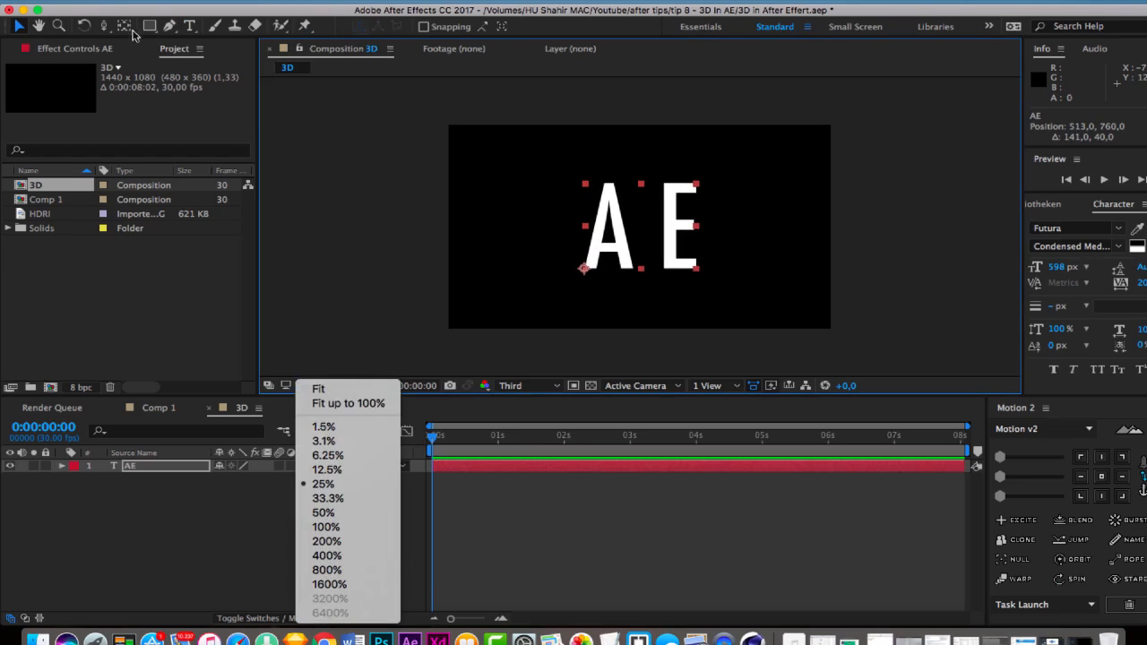
{"action": "left_click", "coordinate": [348, 404]}
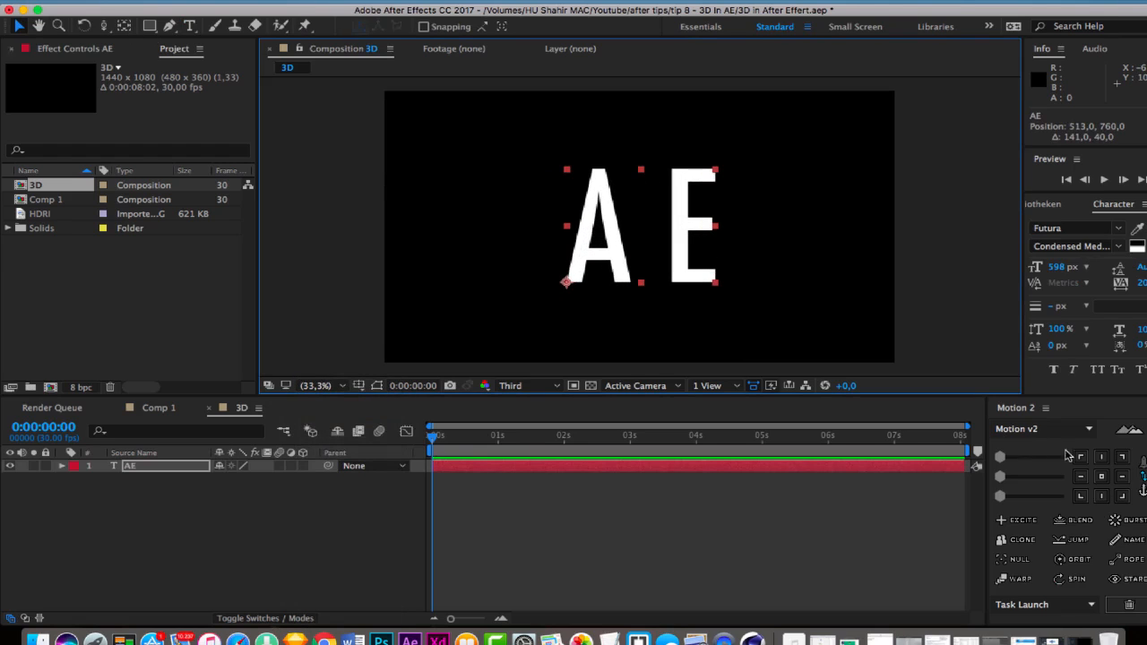
Center the AE layer's anchor point within the text, leaving the layer deselected
{"action": "left_click", "coordinate": [666, 550]}
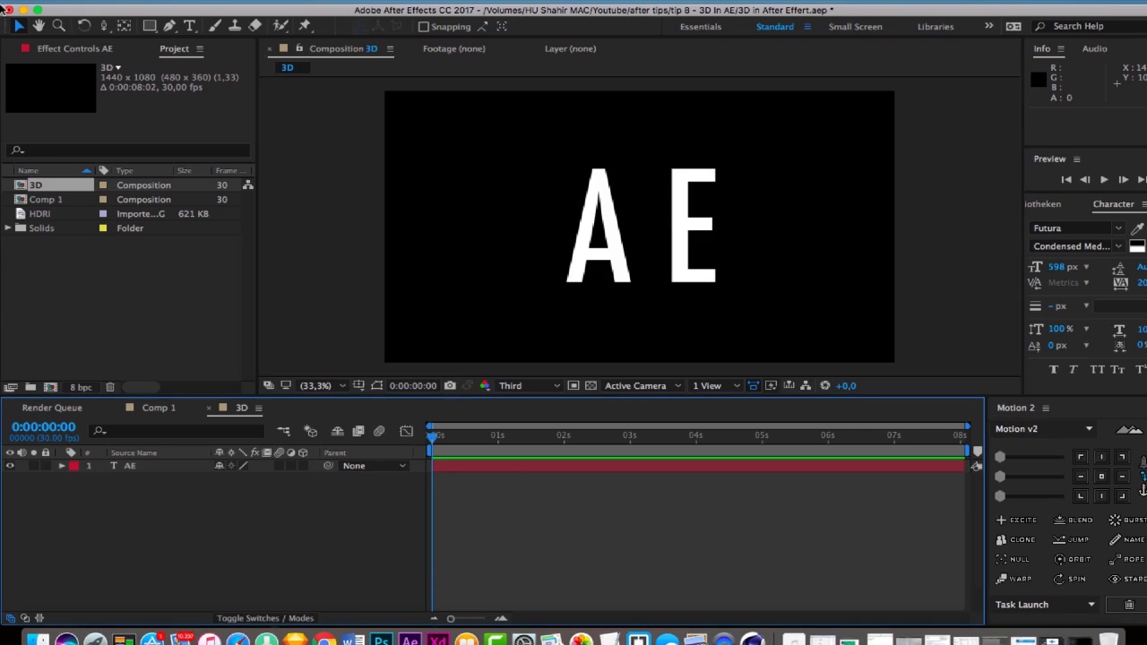
{"action": "key", "text": "super+a"}
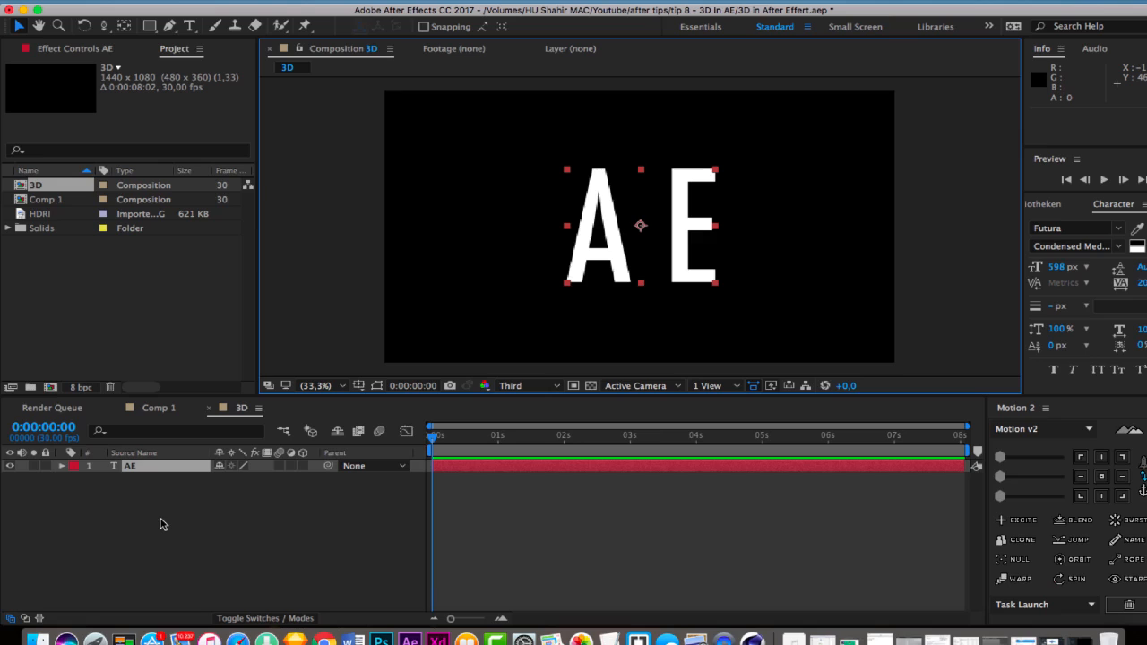
{"action": "left_click", "coordinate": [240, 535]}
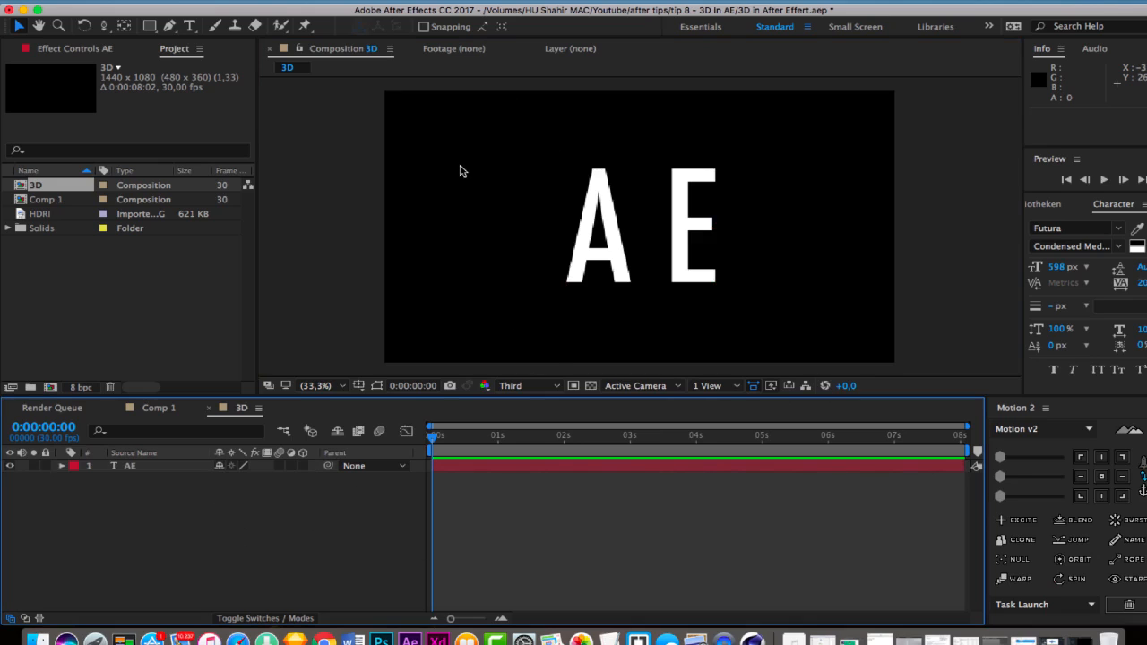
Create a 1440 x 1080 px gray solid named BG and place it beneath the AE text layer
{"action": "key", "text": "super+y"}
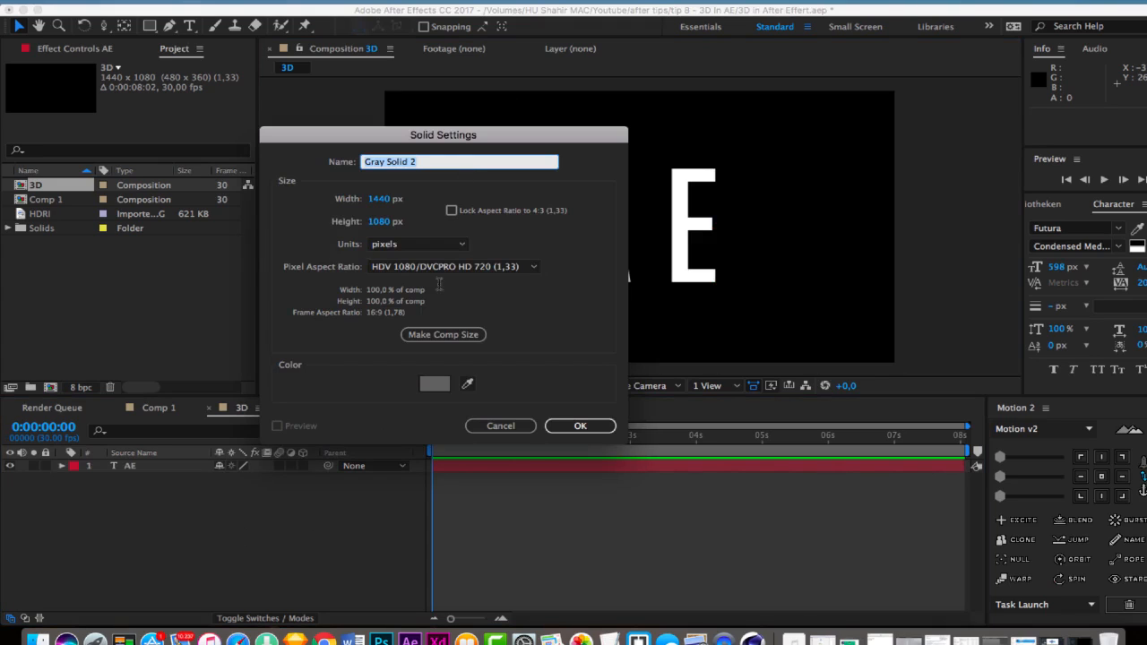
{"action": "type", "text": "BG"}
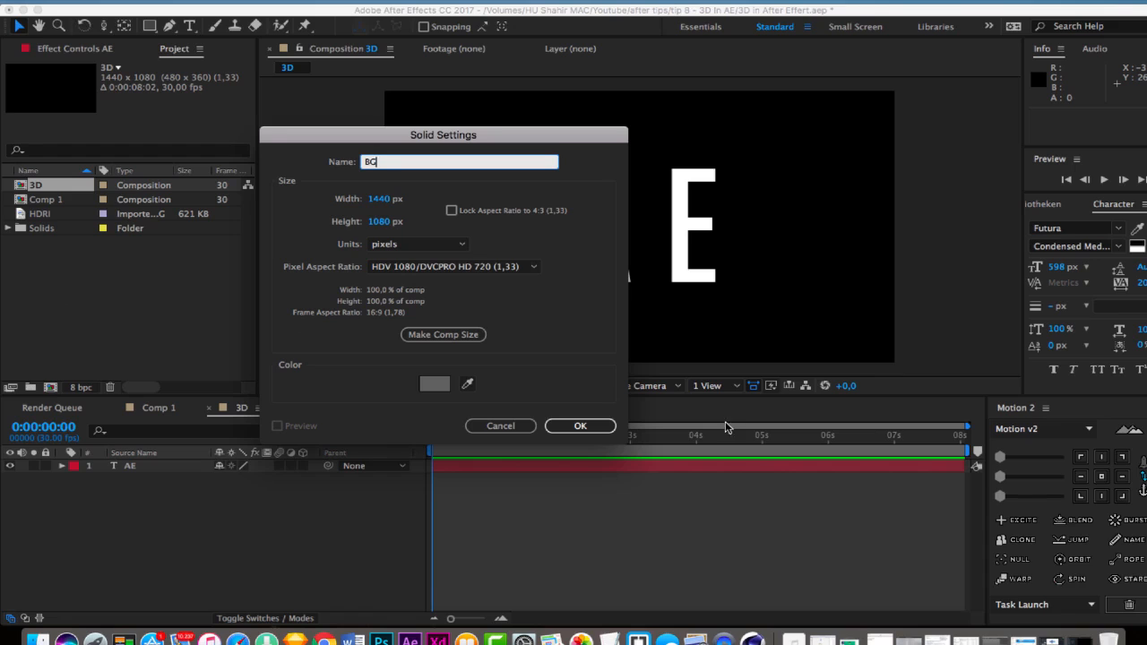
{"action": "left_click", "coordinate": [435, 383]}
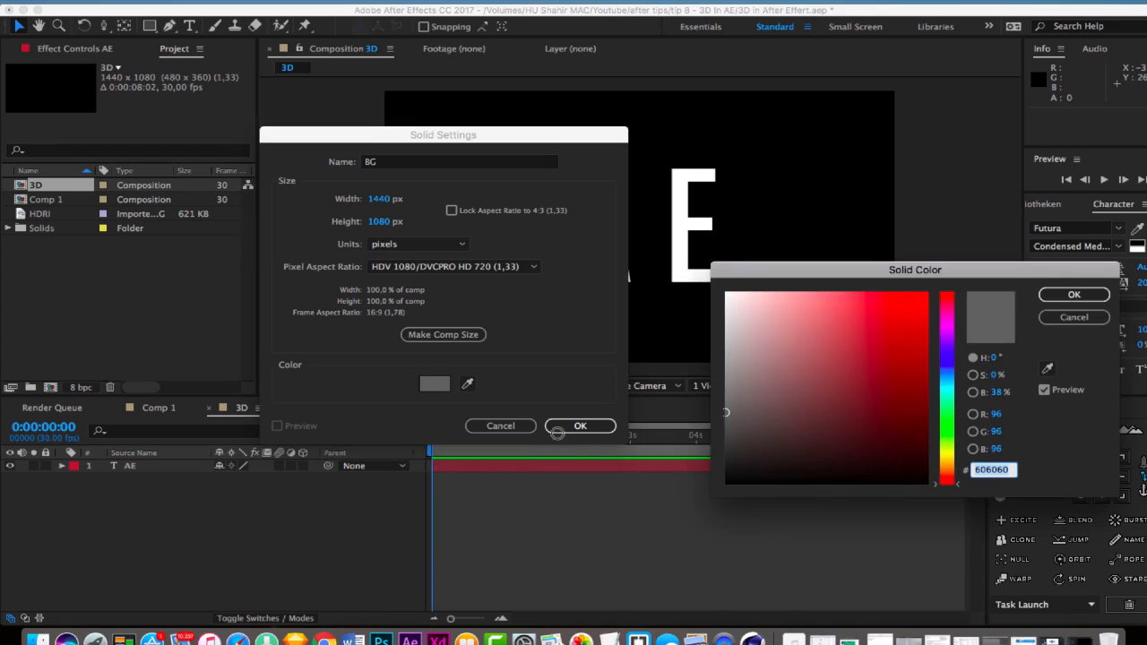
{"action": "key", "text": "Return"}
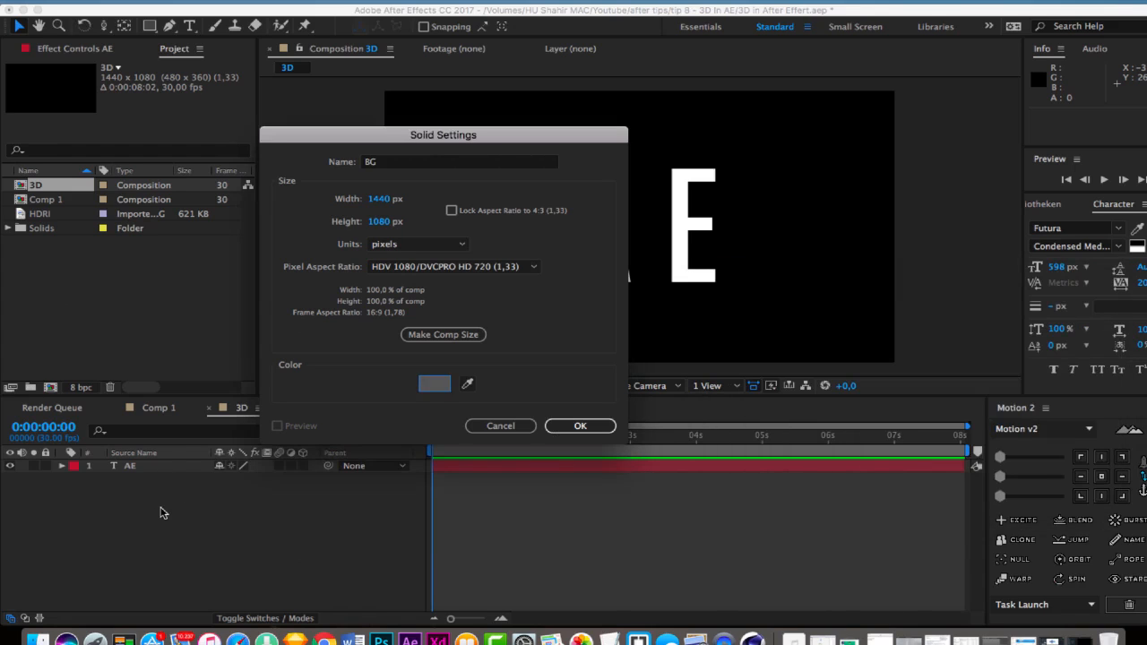
{"action": "key", "text": "Return"}
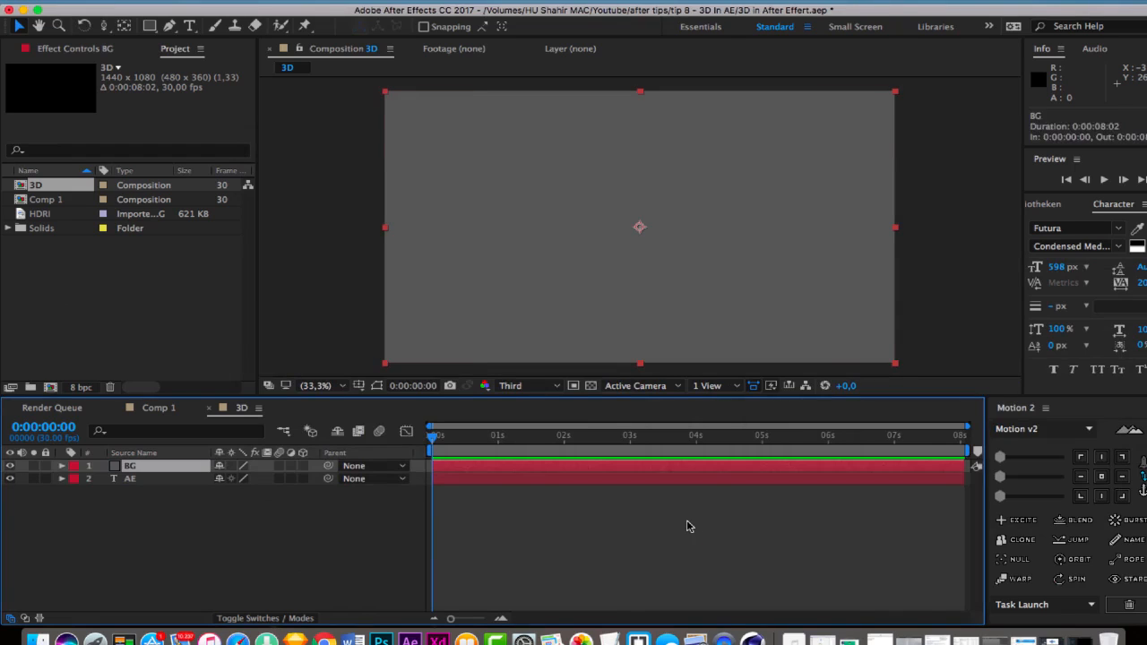
{"action": "key", "text": "super+bracketleft"}
{"action": "left_click", "coordinate": [688, 526]}
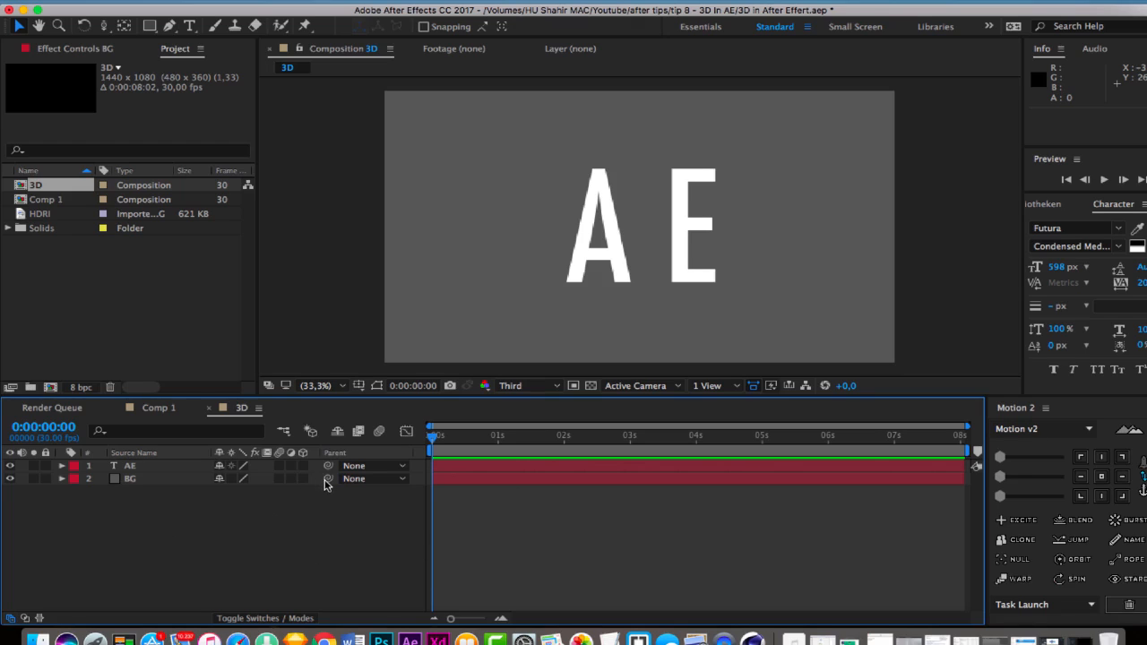
Add a two-node camera with the 50mm preset and the default name Camera 1 to the 3D composition
{"action": "right_click", "coordinate": [466, 545]}
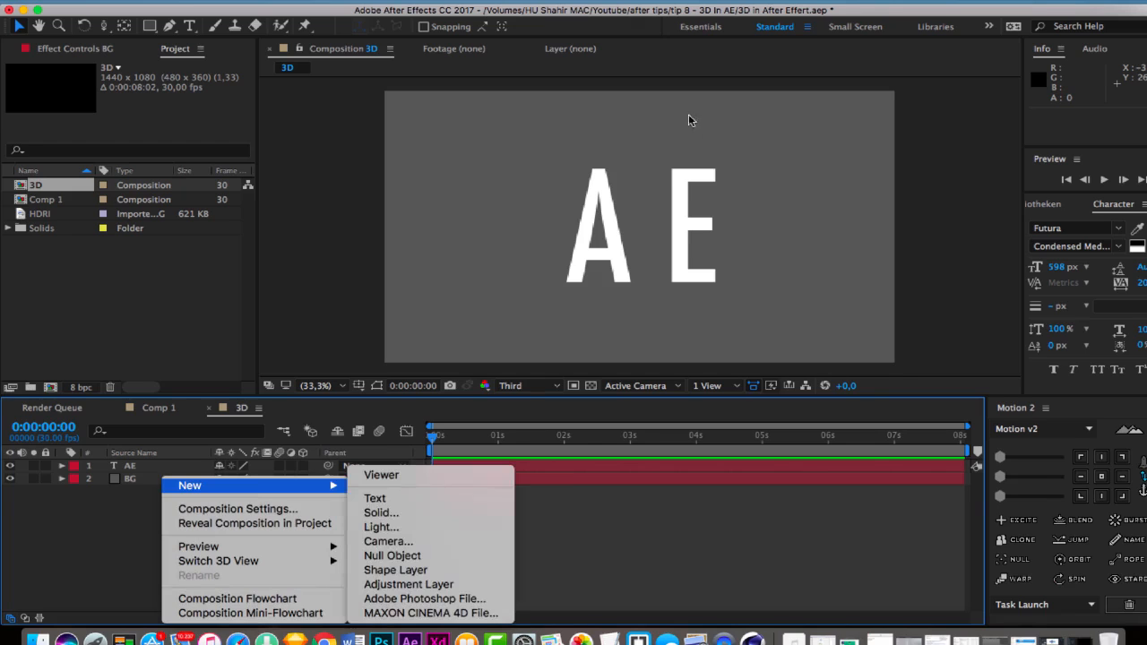
{"action": "left_click", "coordinate": [388, 541]}
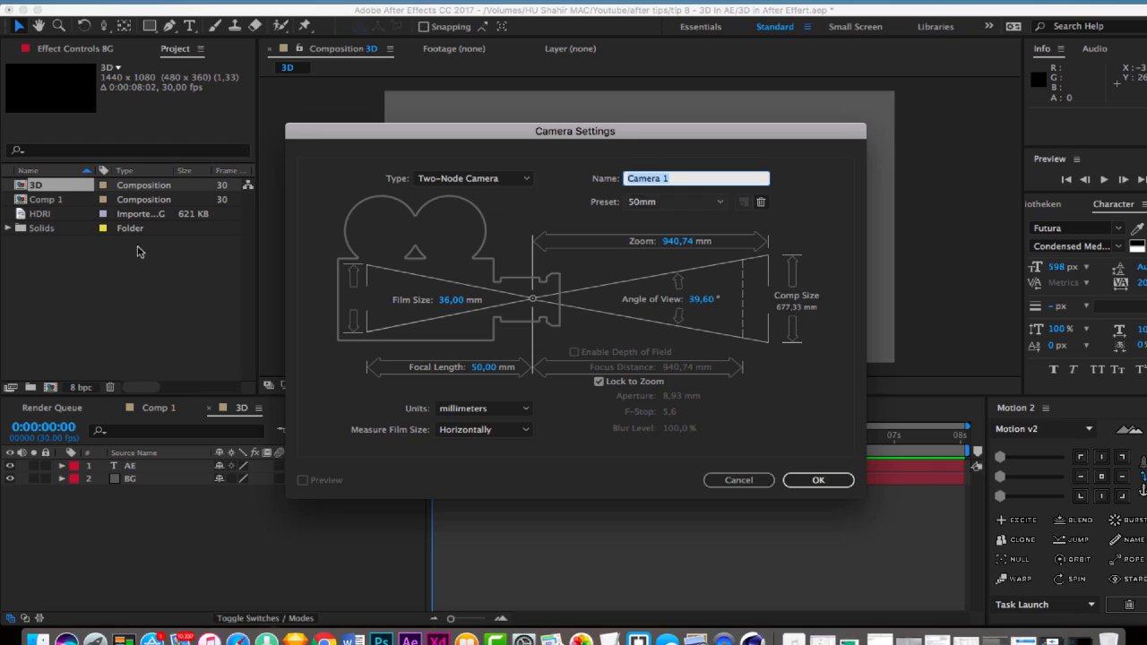
{"action": "key", "text": "Return"}
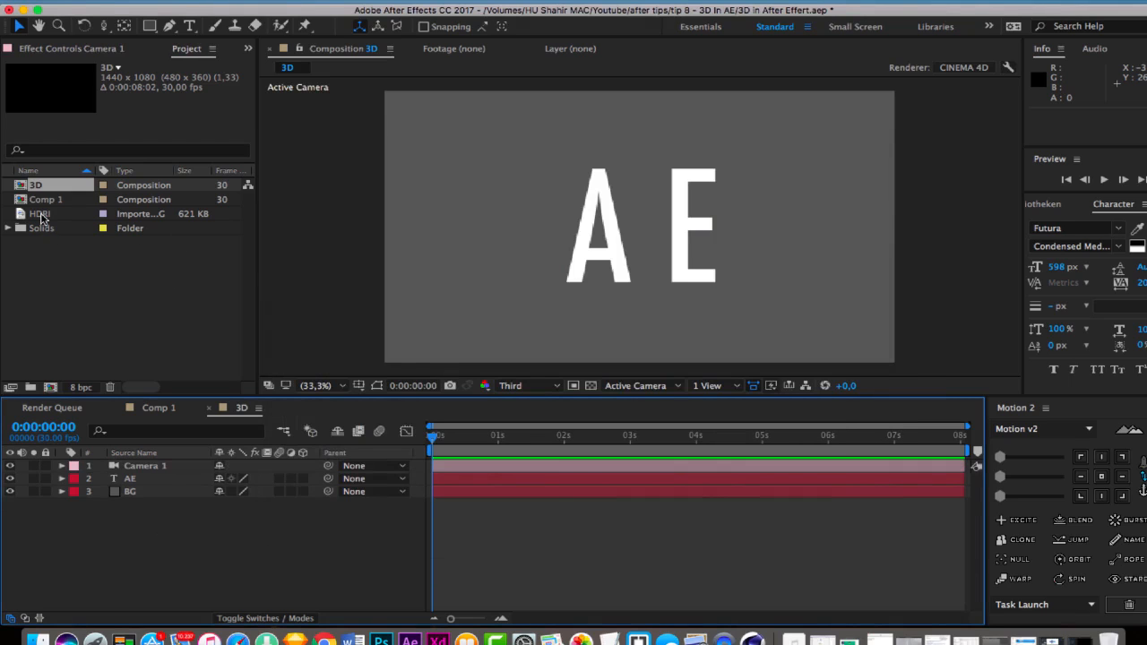
Place the HDRI image between the AE and BG layers and scale it to about 108% so it covers the composition
{"action": "left_click", "coordinate": [41, 217]}
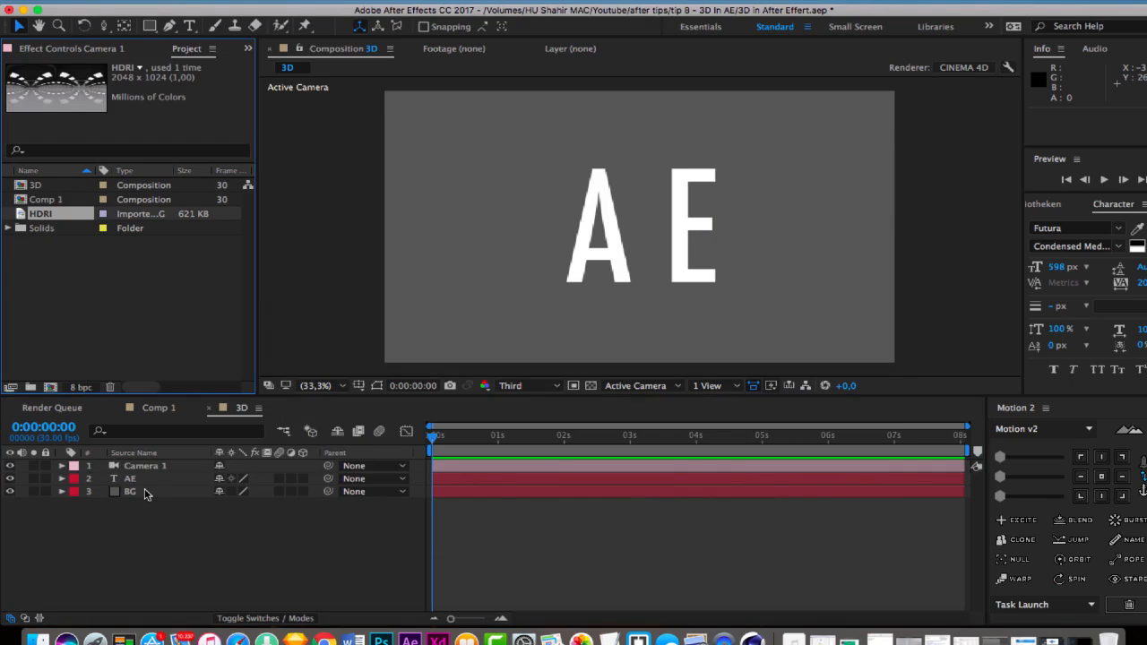
{"action": "left_click_drag", "start_coordinate": [146, 493], "coordinate": [146, 494]}
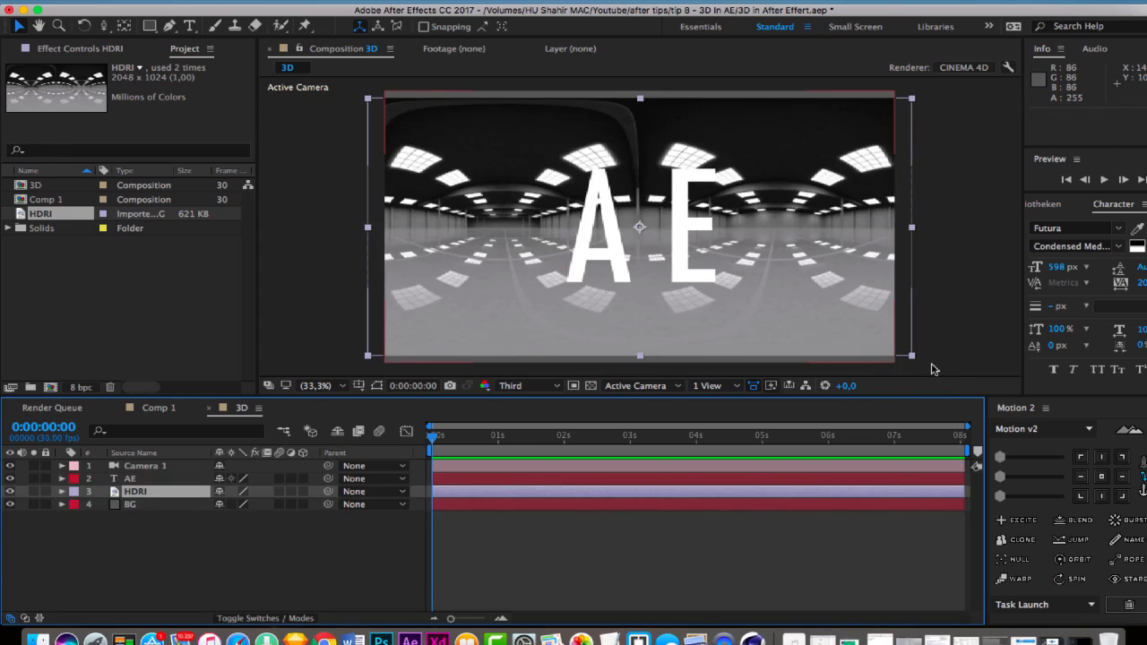
{"action": "left_click_drag", "start_coordinate": [912, 355], "coordinate": [926, 364]}
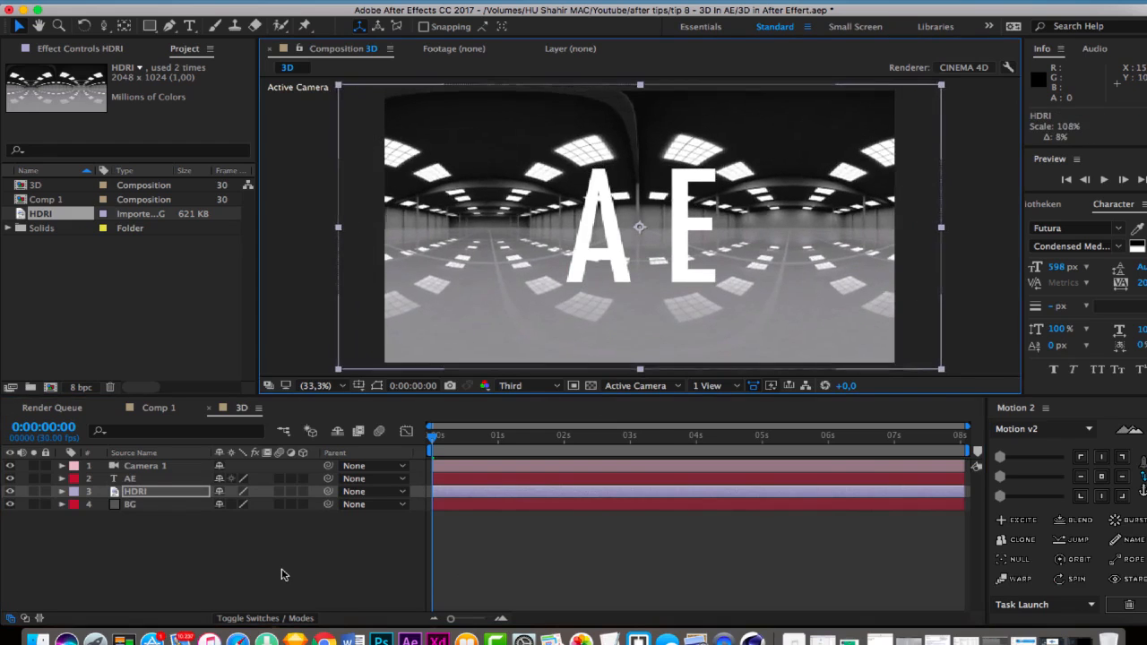
{"action": "left_click", "coordinate": [121, 532]}
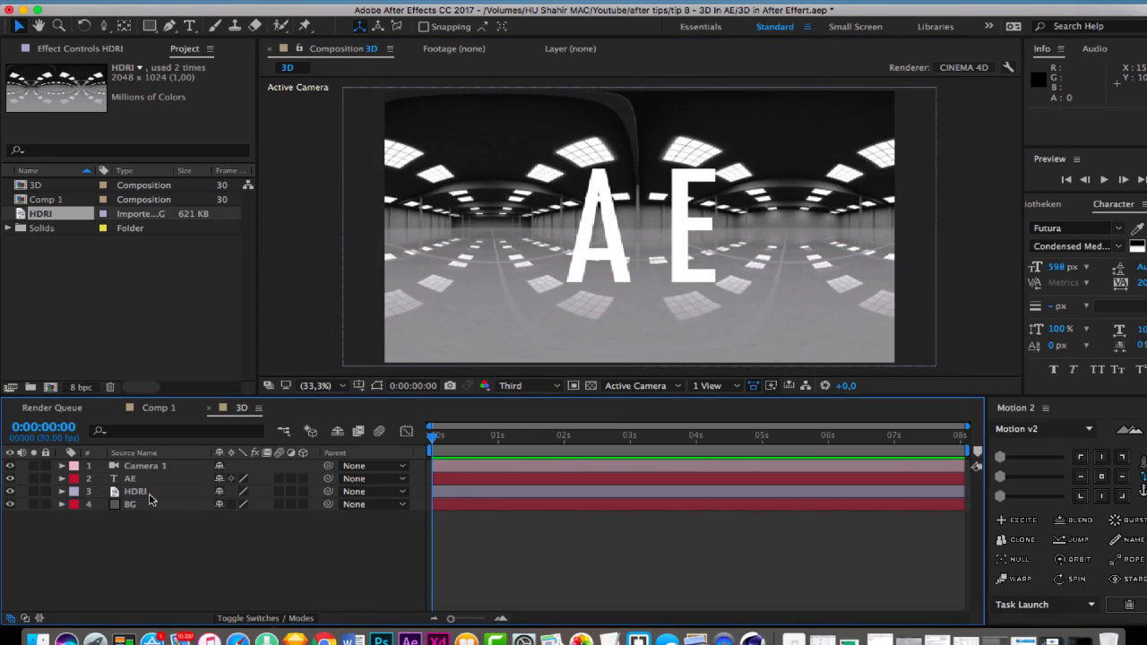
Convert the HDRI layer into an environment layer for the 3D scene
{"action": "left_click", "coordinate": [149, 495]}
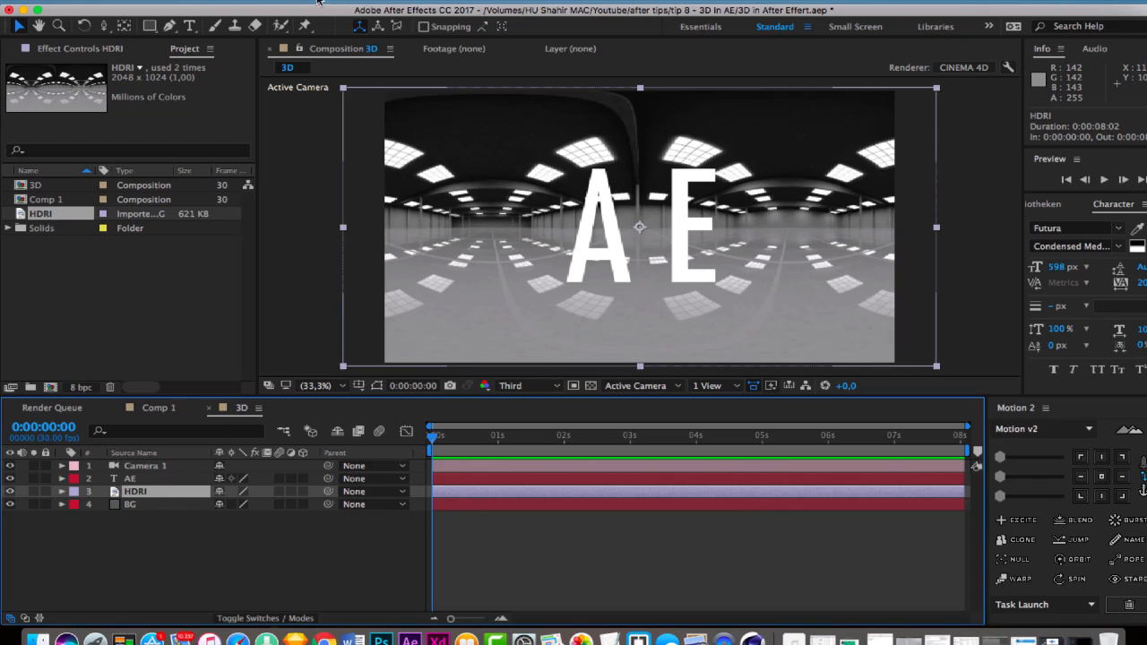
{"action": "right_click", "coordinate": [465, 232]}
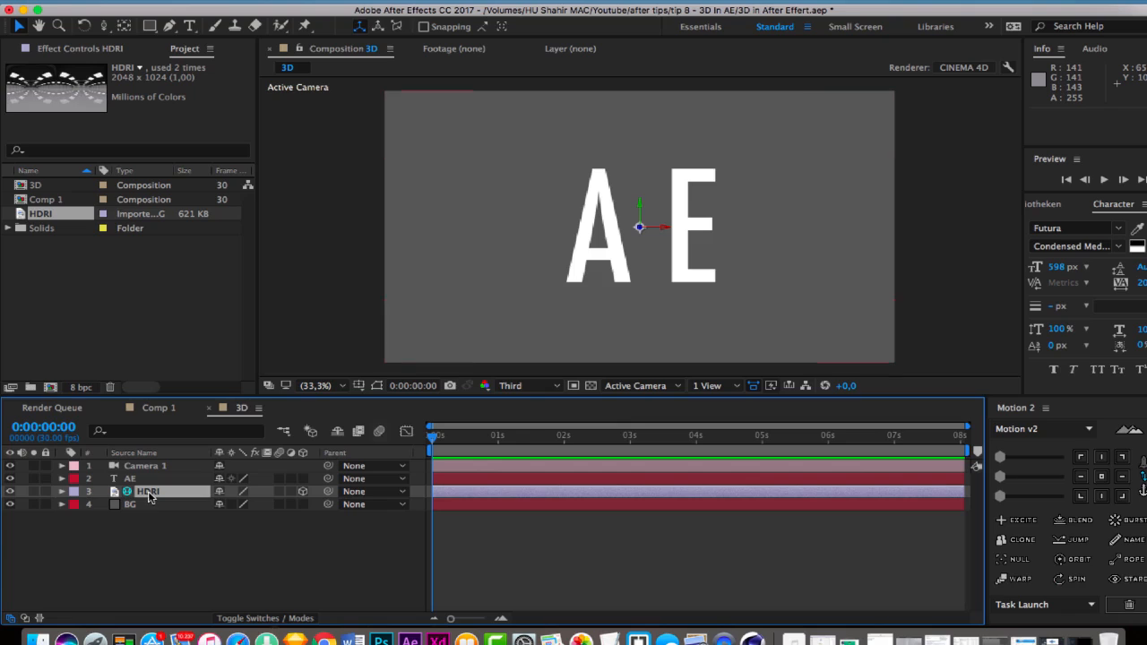
{"action": "left_click", "coordinate": [184, 523]}
{"action": "left_click", "coordinate": [161, 494]}
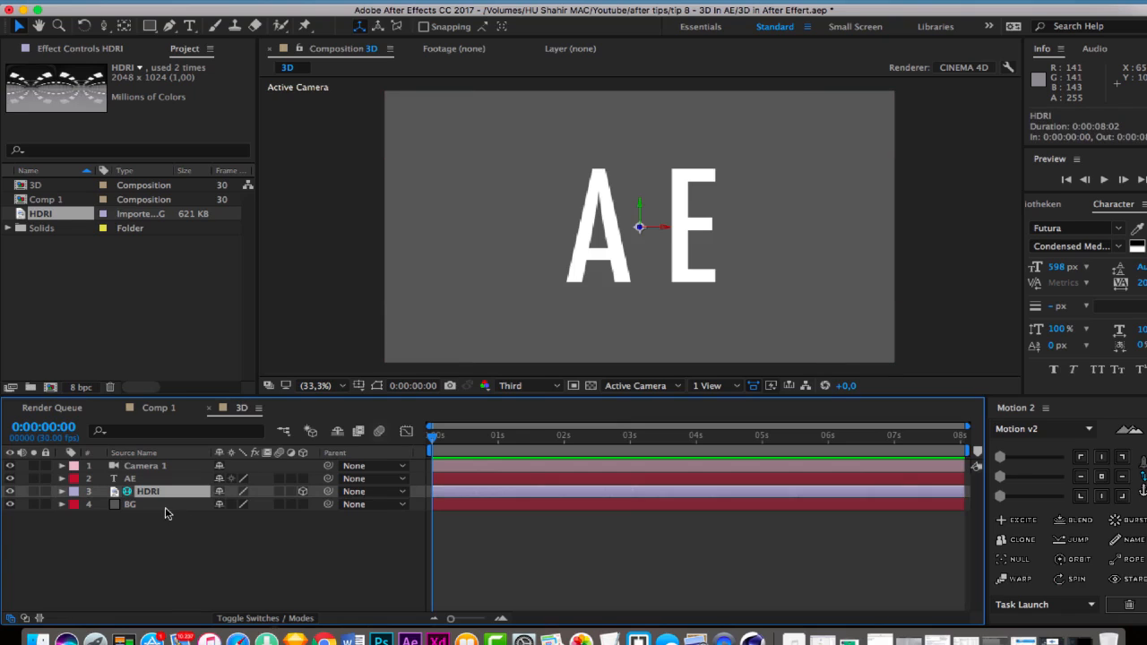
Turn the BG solid and the AE text into 3D layers
{"action": "left_click", "coordinate": [307, 515]}
{"action": "left_click", "coordinate": [303, 506]}
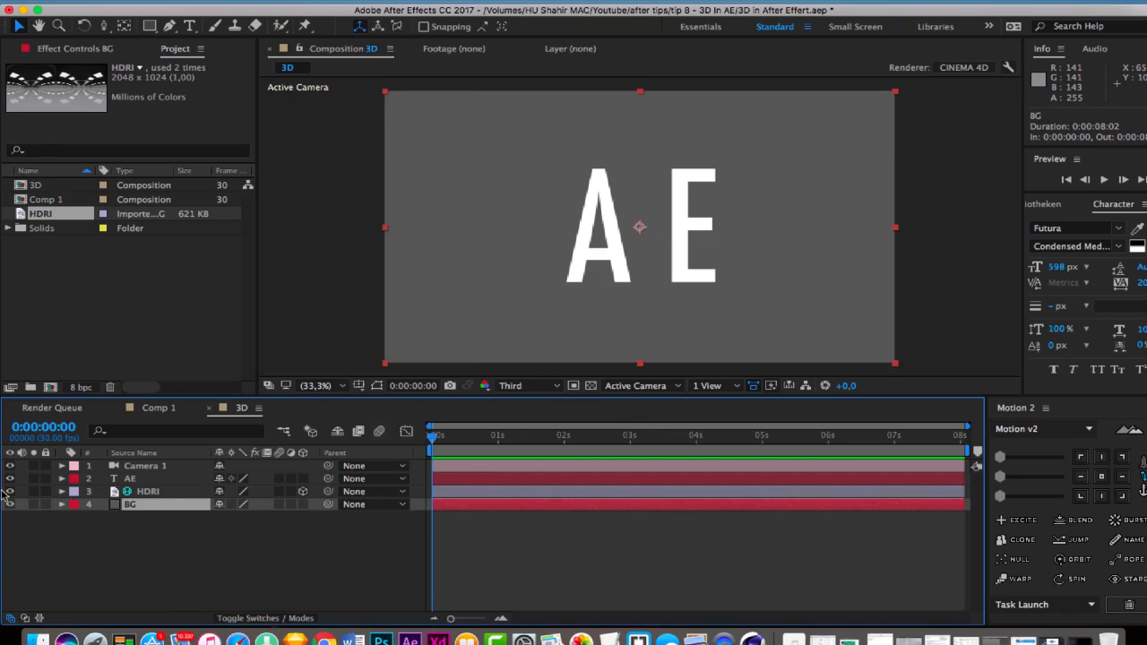
{"action": "left_click", "coordinate": [303, 504]}
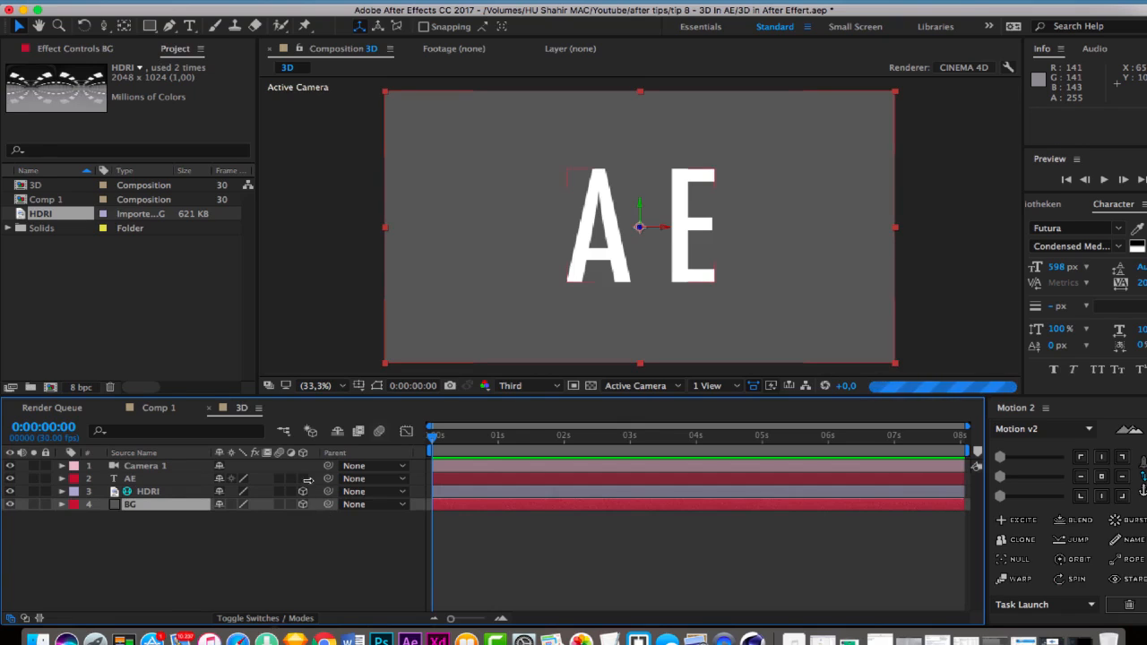
{"action": "left_click", "coordinate": [306, 482]}
{"action": "left_click", "coordinate": [304, 480]}
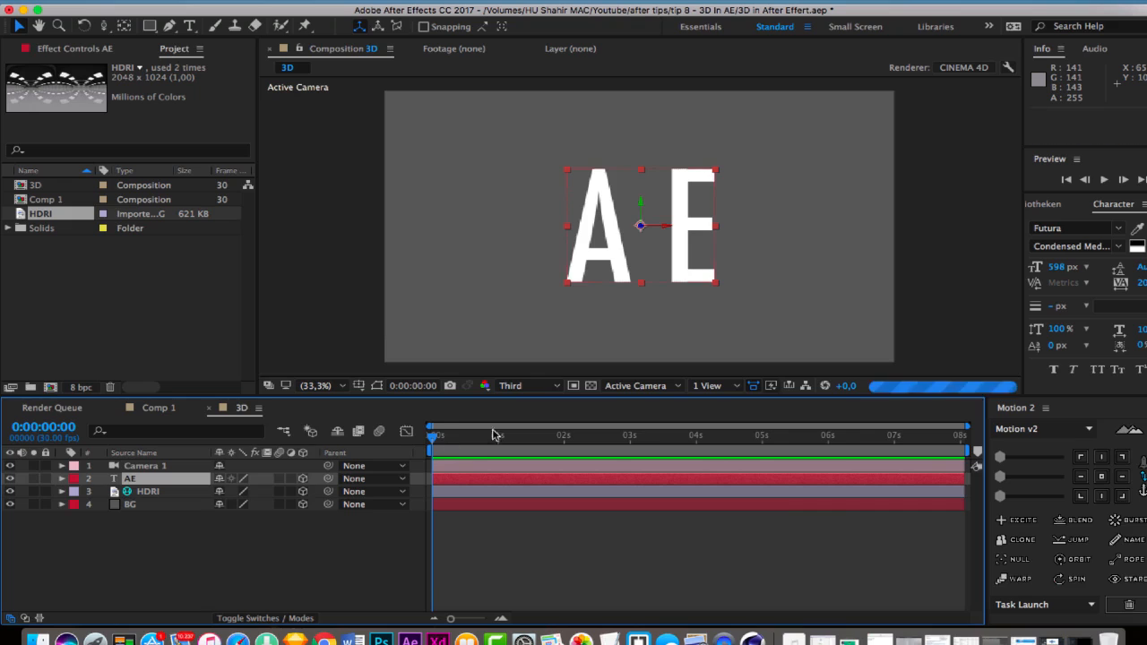
Set the preview resolution to Quarter and reveal the AE layer's geometry options, leaving the layer deselected
{"action": "left_click", "coordinate": [531, 385]}
{"action": "left_click", "coordinate": [531, 466]}
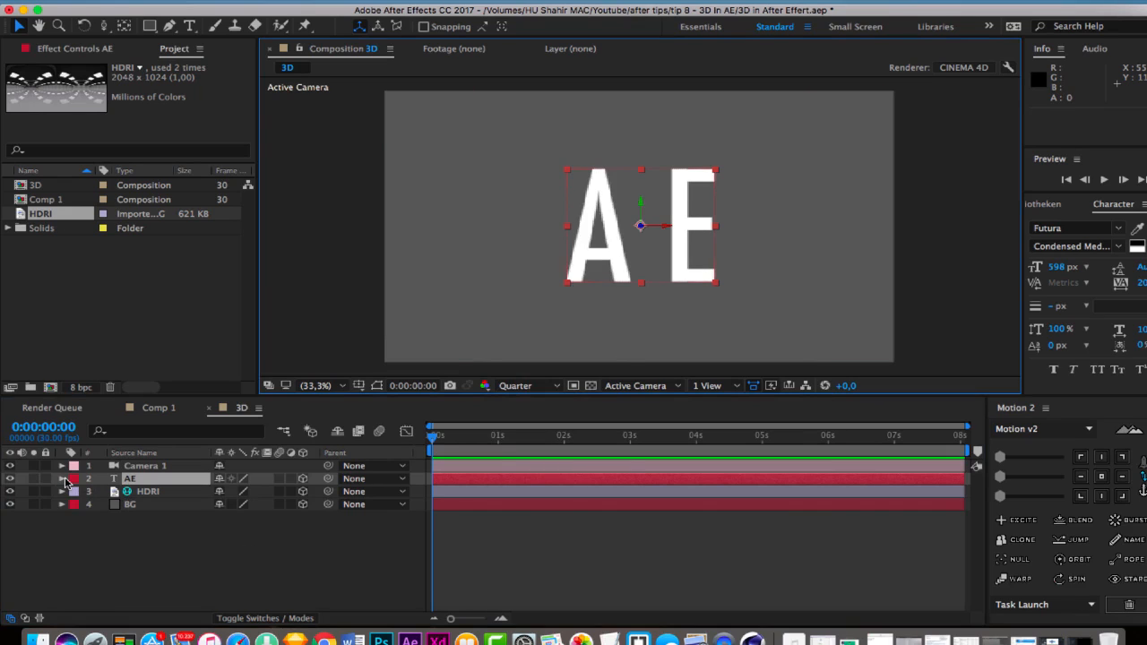
{"action": "left_click", "coordinate": [62, 479]}
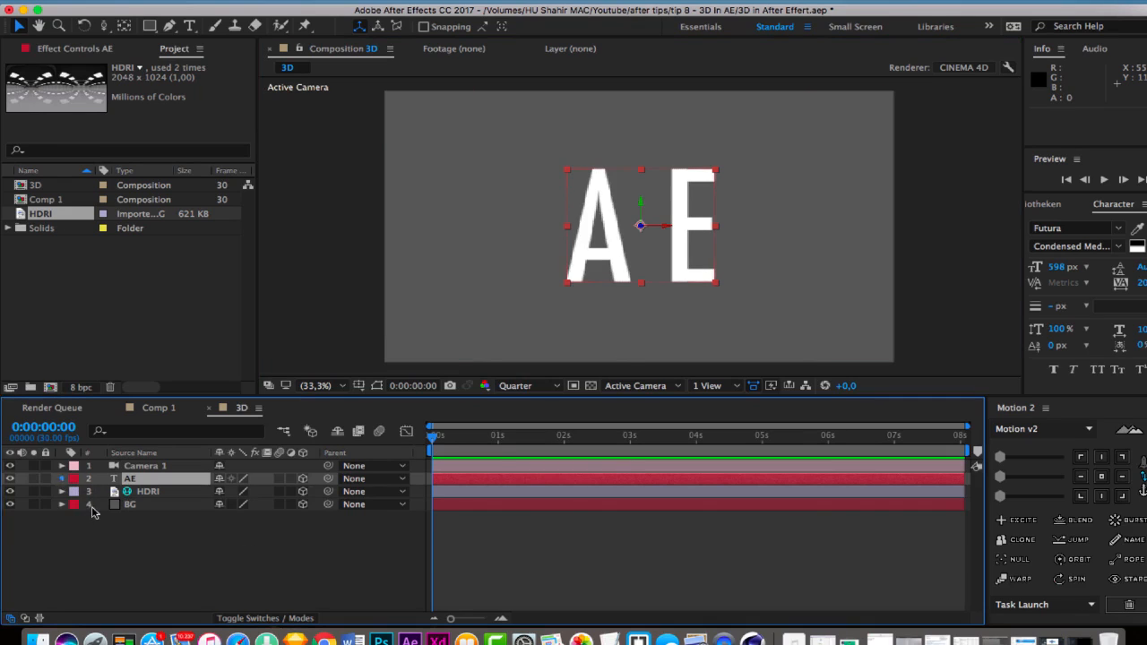
{"action": "left_click", "coordinate": [96, 520]}
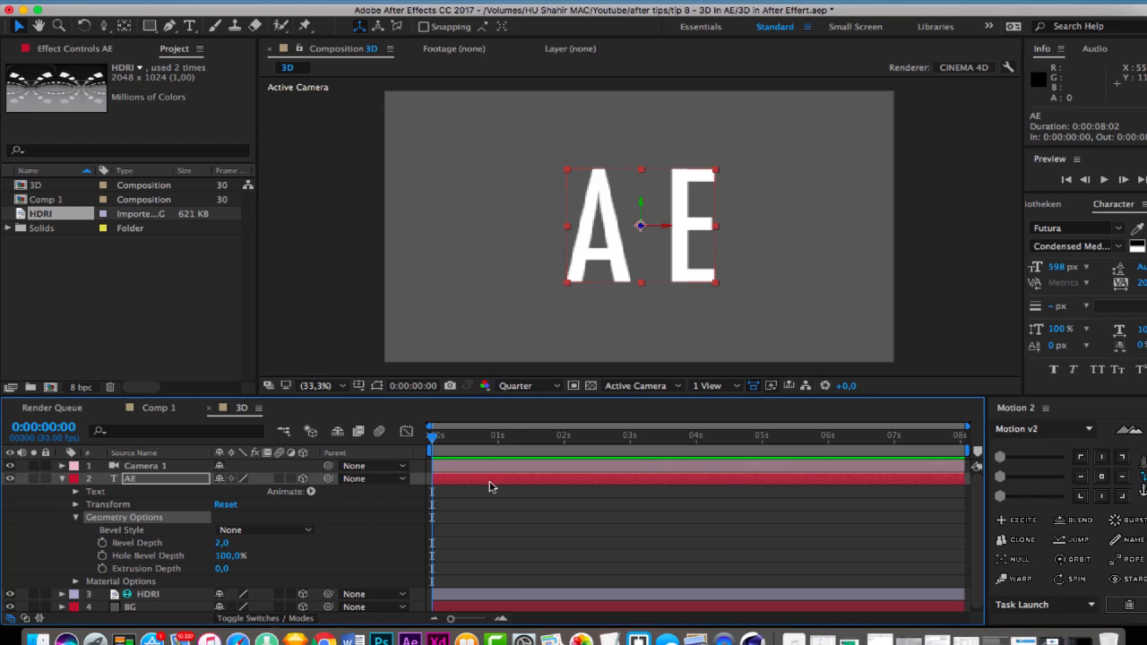
{"action": "left_click", "coordinate": [620, 546]}
Add a null object, parent Camera 1 to it and make the null a 3D layer
{"action": "right_click", "coordinate": [331, 500]}
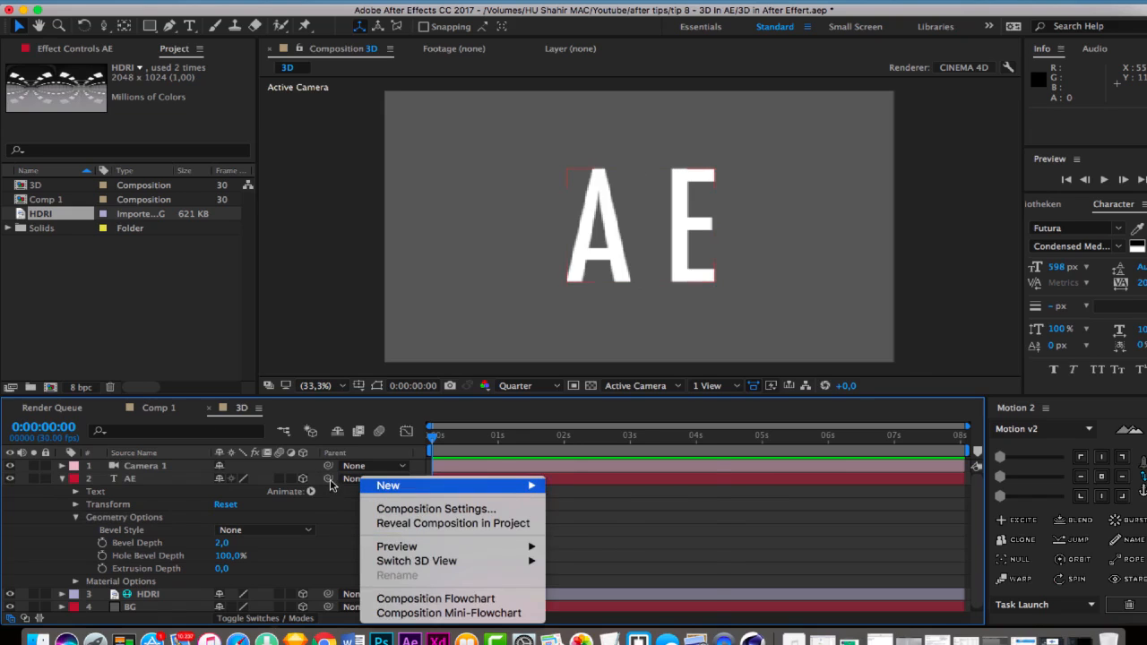
{"action": "mouse_move", "coordinate": [388, 485]}
{"action": "left_click", "coordinate": [610, 554]}
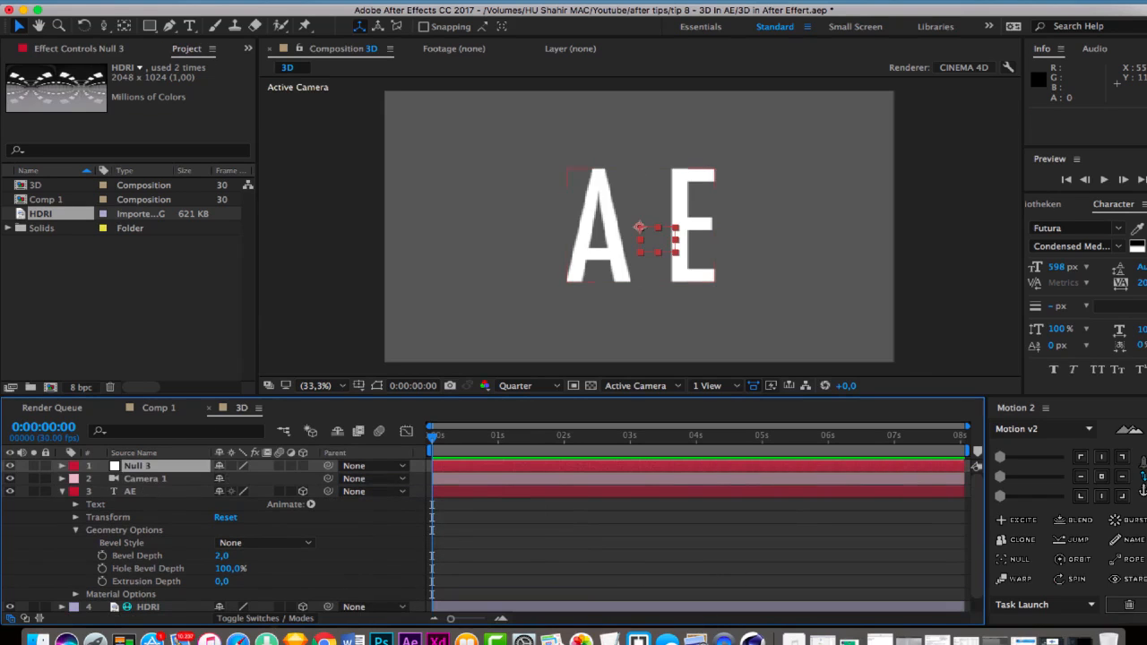
{"action": "left_click_drag", "start_coordinate": [328, 478], "coordinate": [143, 467]}
{"action": "left_click", "coordinate": [303, 467]}
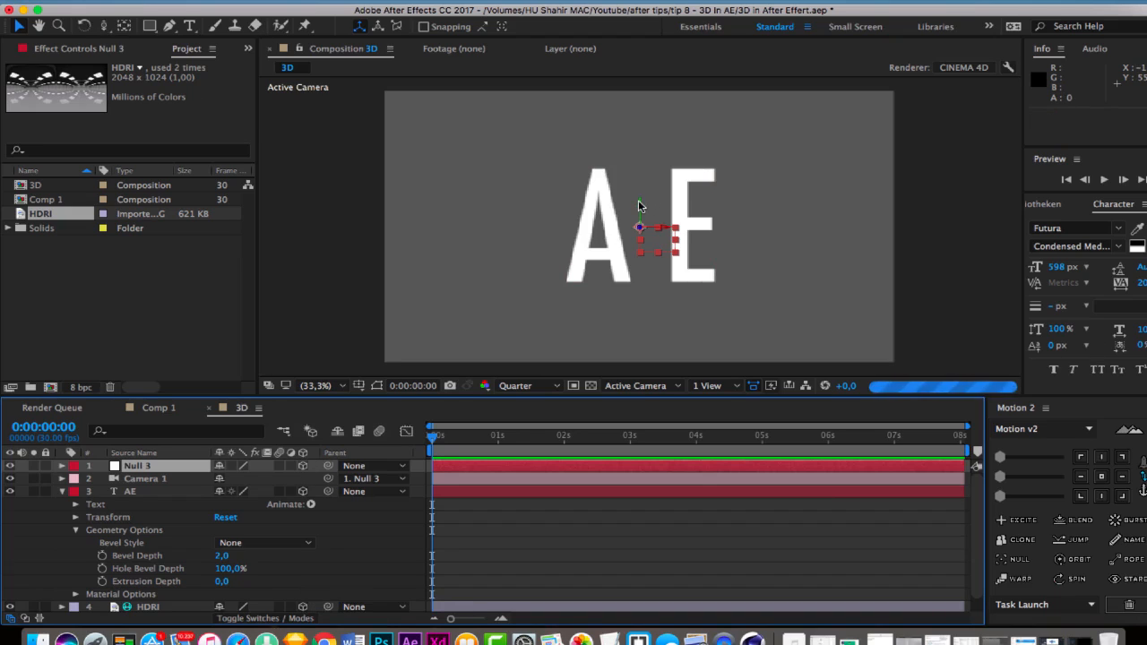
Rotate the camera's null around its Y axis to an orientation of 54° to view the text from the side
{"action": "key", "text": "w"}
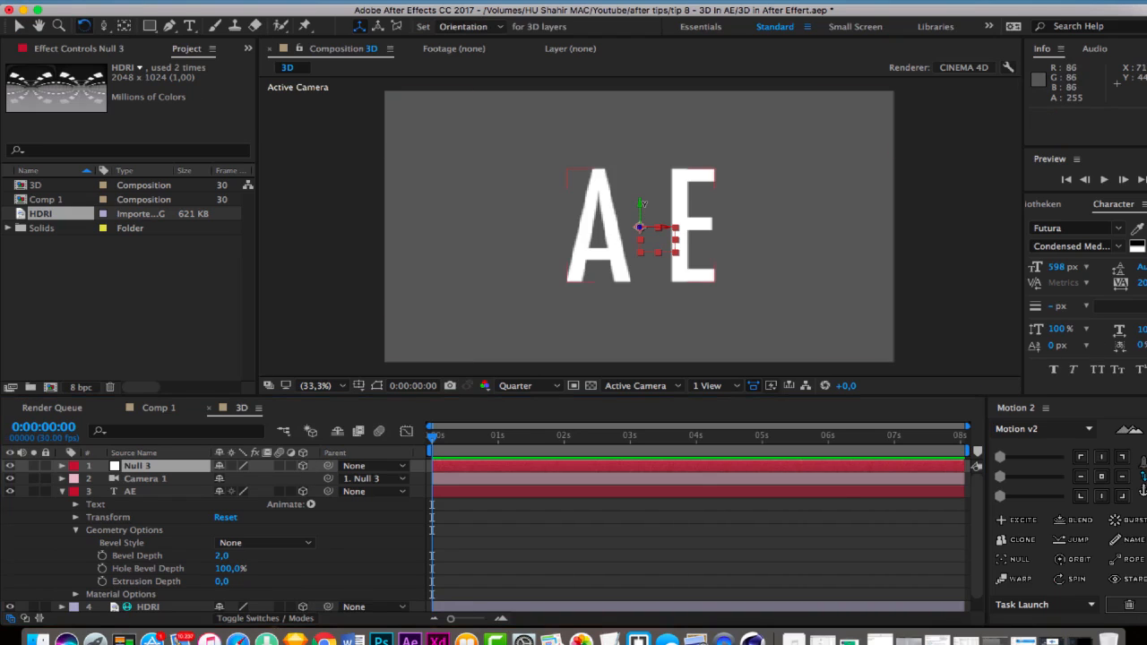
{"action": "mouse_move", "coordinate": [642, 204]}
{"action": "left_mouse_down"}
{"action": "mouse_move", "coordinate": [646, 215]}
{"action": "mouse_move", "coordinate": [655, 206]}
{"action": "left_mouse_up"}
{"action": "left_click", "coordinate": [655, 204]}
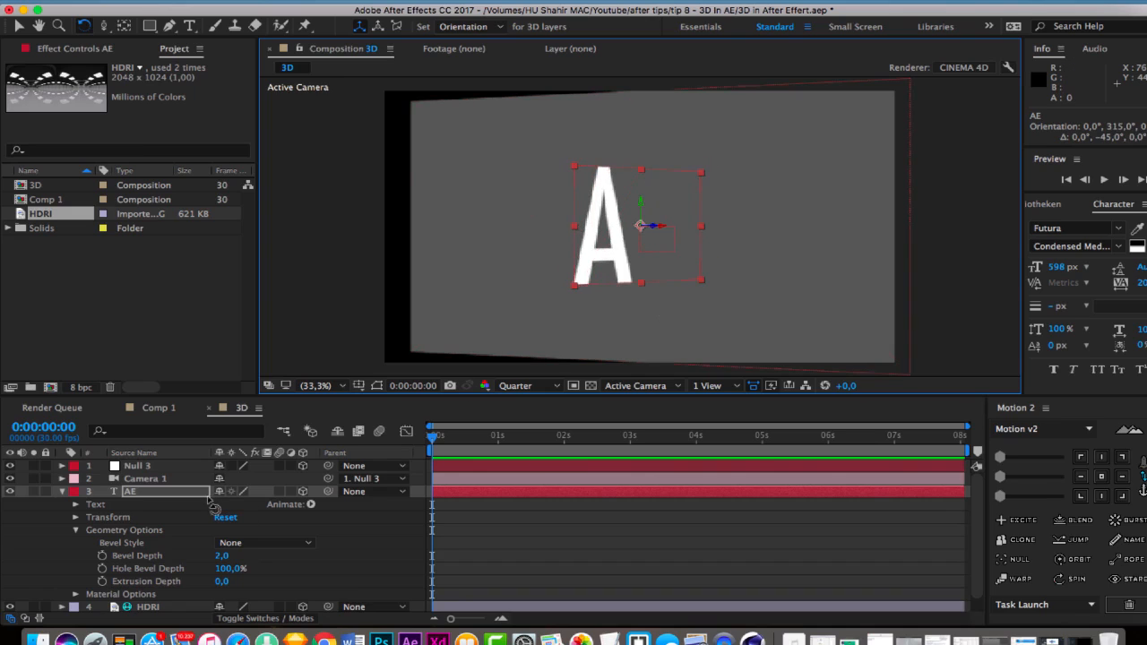
{"action": "key", "text": "super+z"}
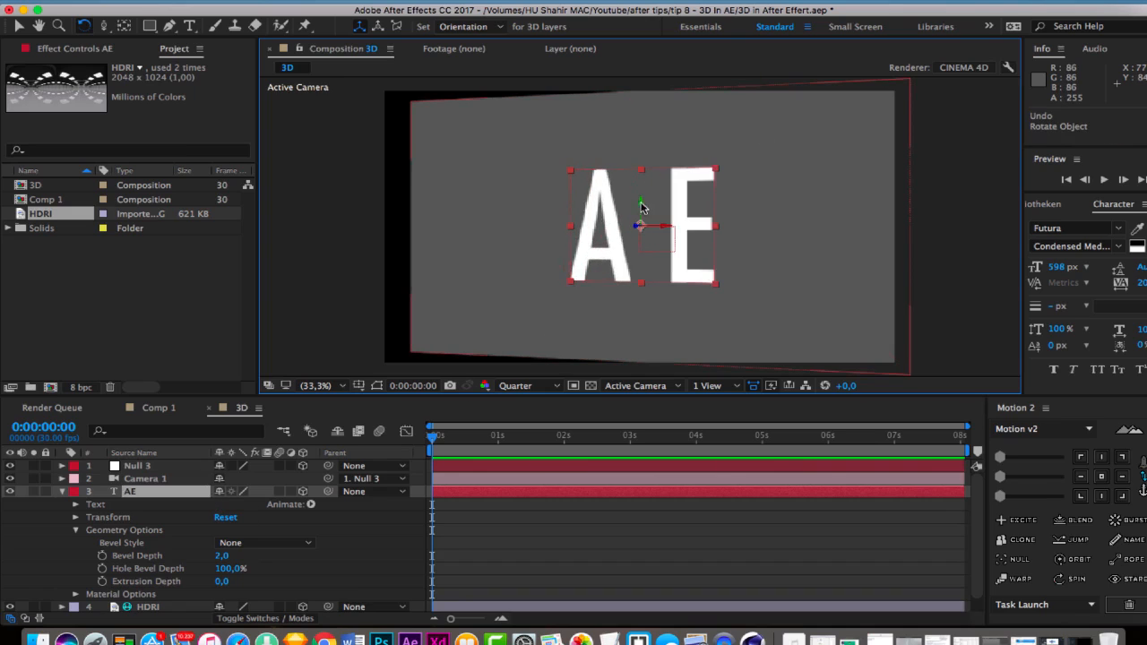
{"action": "left_click", "coordinate": [646, 200]}
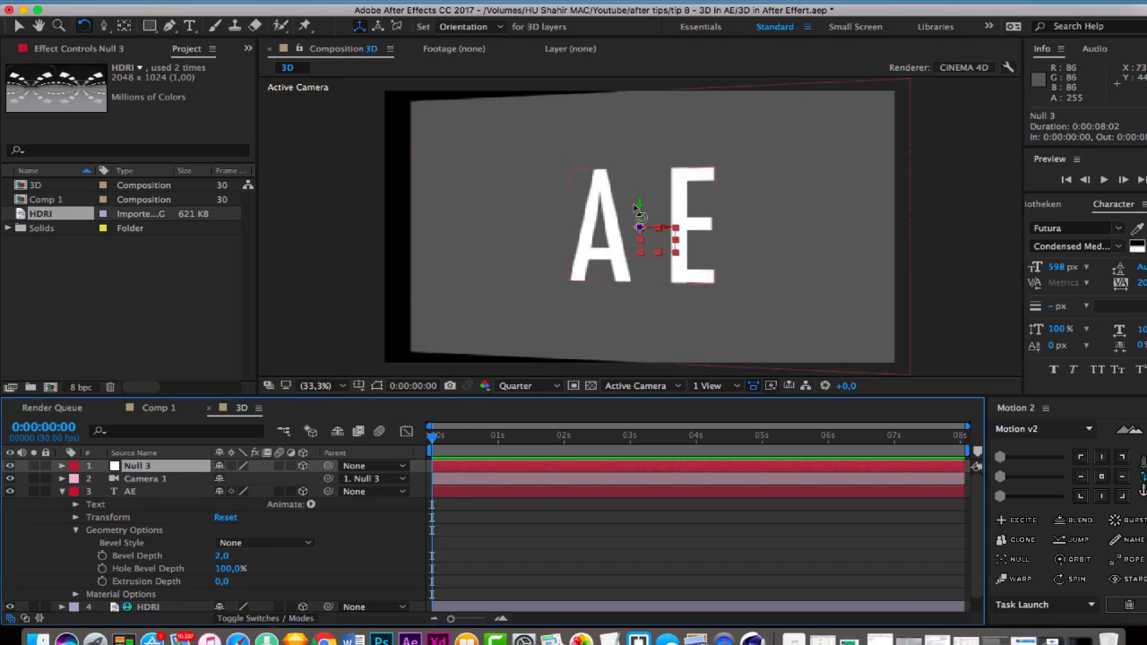
{"action": "left_click_drag", "start_coordinate": [630, 205], "coordinate": [632, 209]}
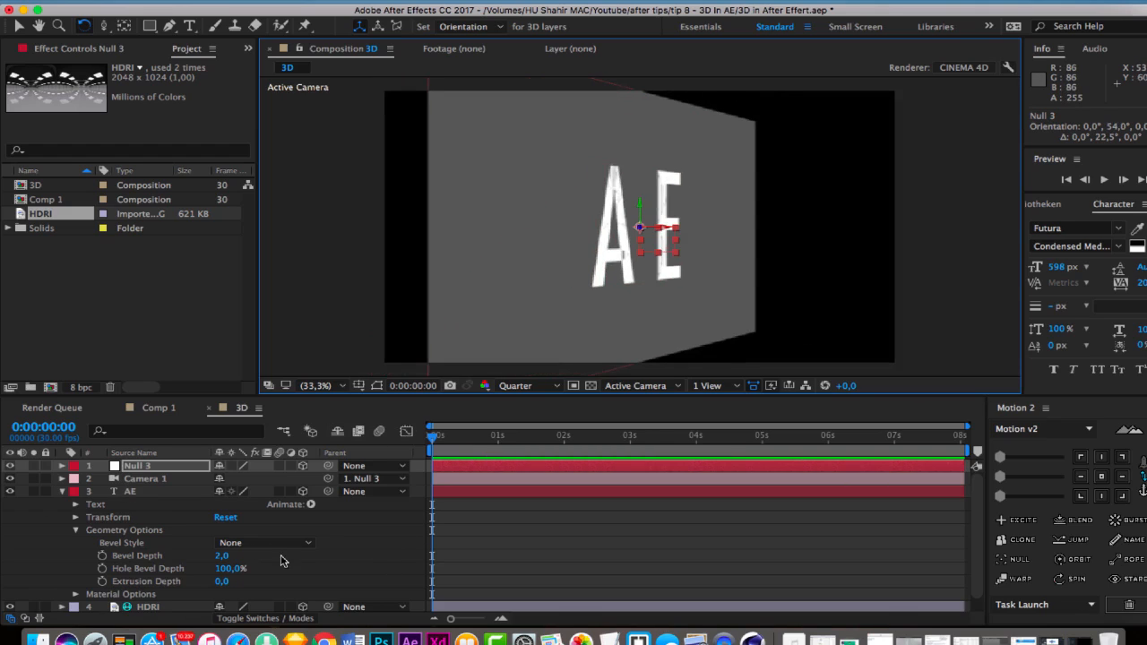
Push the BG solid back to 40.5 in Z and scale it to about 11289% by 6127% to fill the frame
{"action": "left_click", "coordinate": [232, 396]}
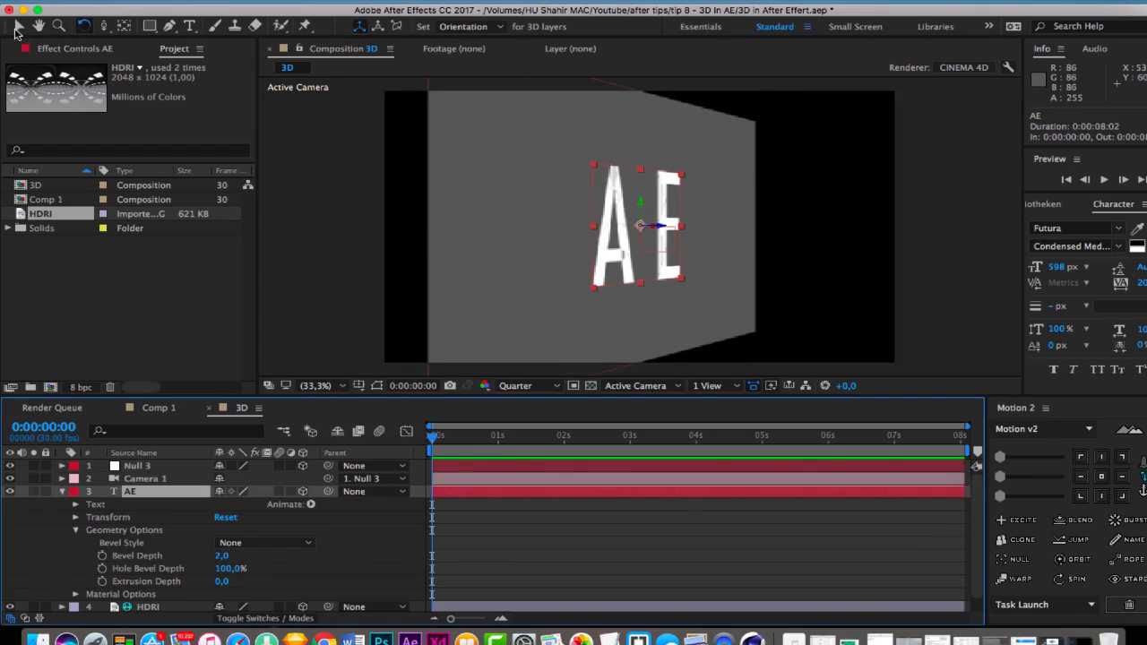
{"action": "left_click", "coordinate": [679, 230]}
{"action": "key", "text": "v"}
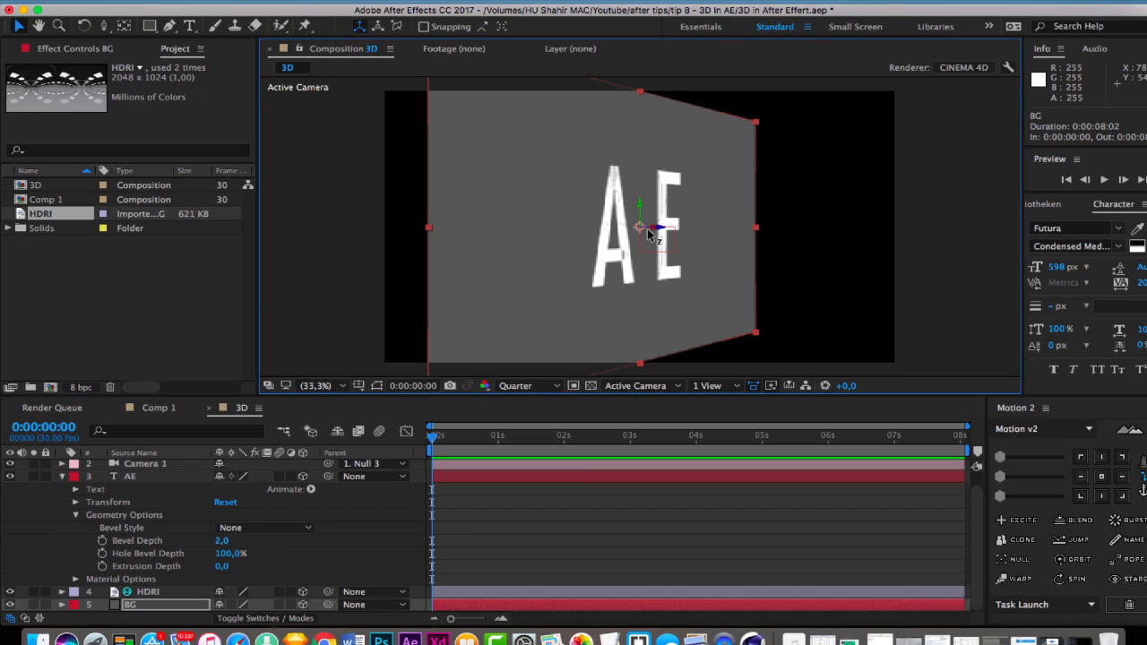
{"action": "left_click_drag", "start_coordinate": [647, 229], "coordinate": [741, 152]}
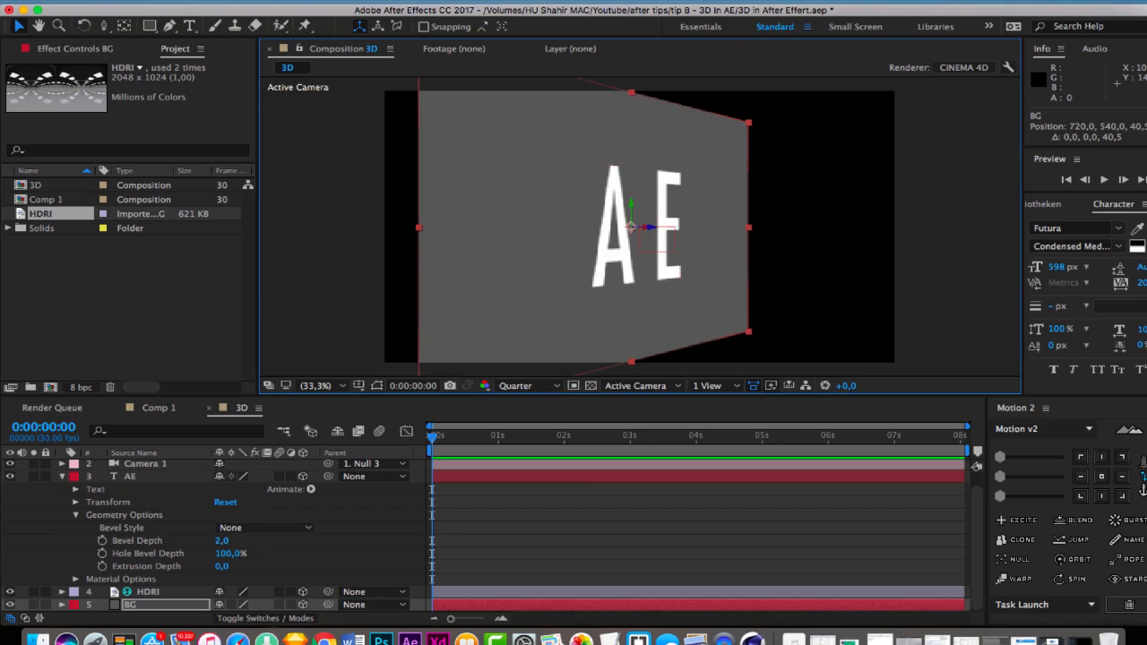
{"action": "left_click_drag", "start_coordinate": [748, 123], "coordinate": [1136, 1]}
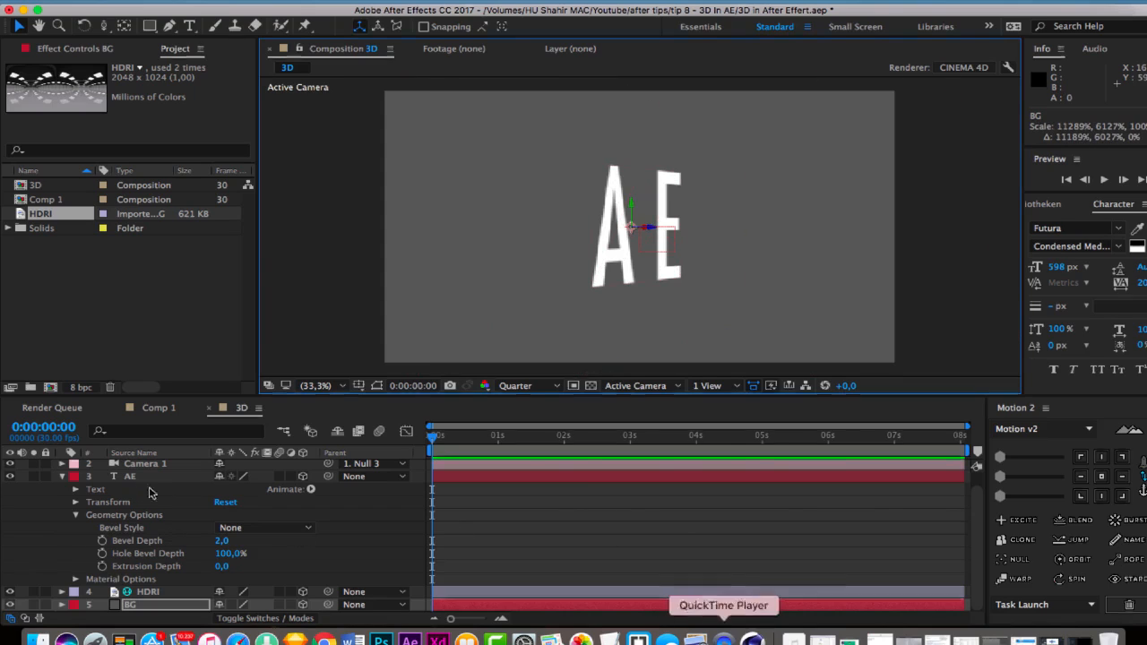
Extrude the AE text, trying an extrusion depth of 10 before setting it to 45
{"action": "left_click", "coordinate": [201, 561]}
{"action": "left_click", "coordinate": [148, 476]}
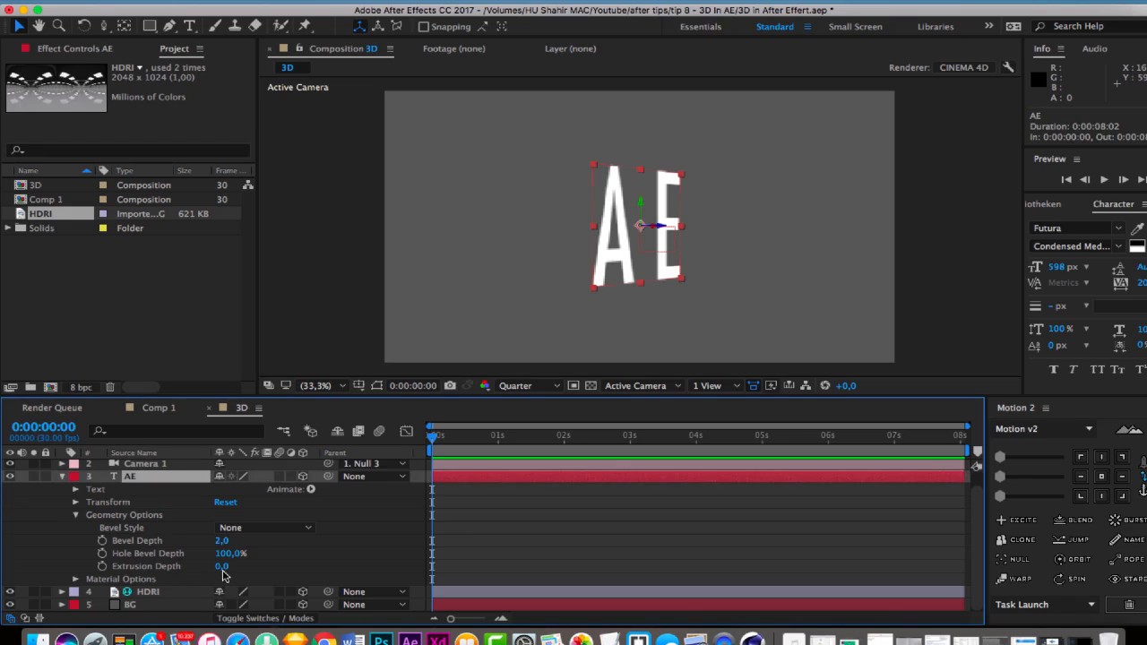
{"action": "left_click_drag", "start_coordinate": [221, 567], "coordinate": [347, 582]}
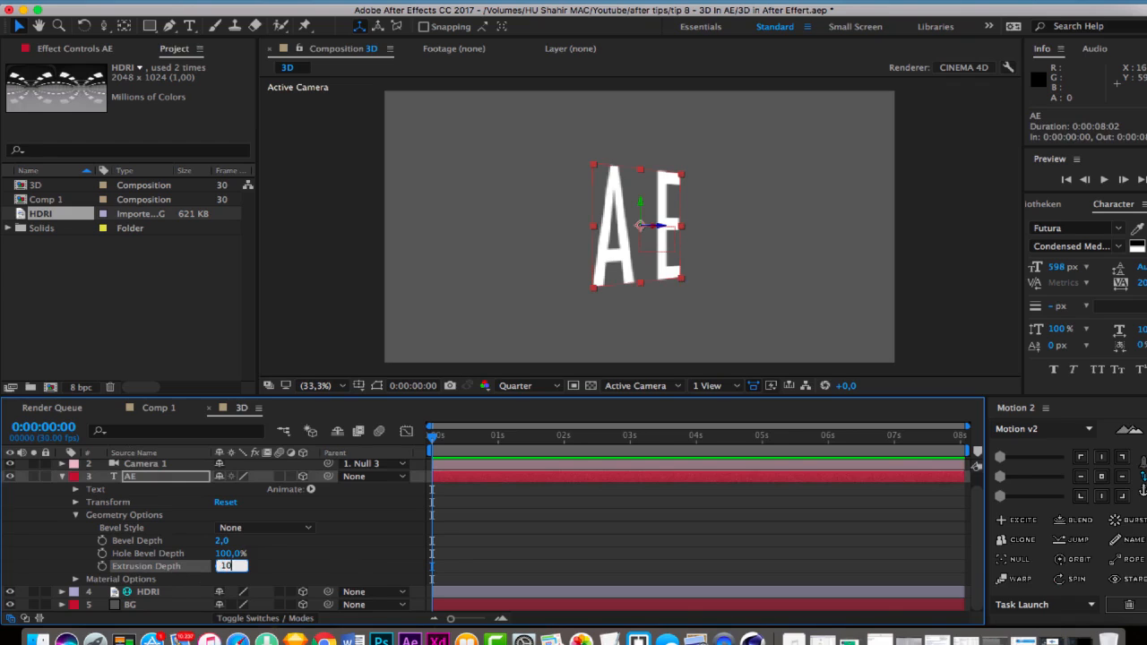
{"action": "type", "text": "10"}
{"action": "key", "text": "Return"}
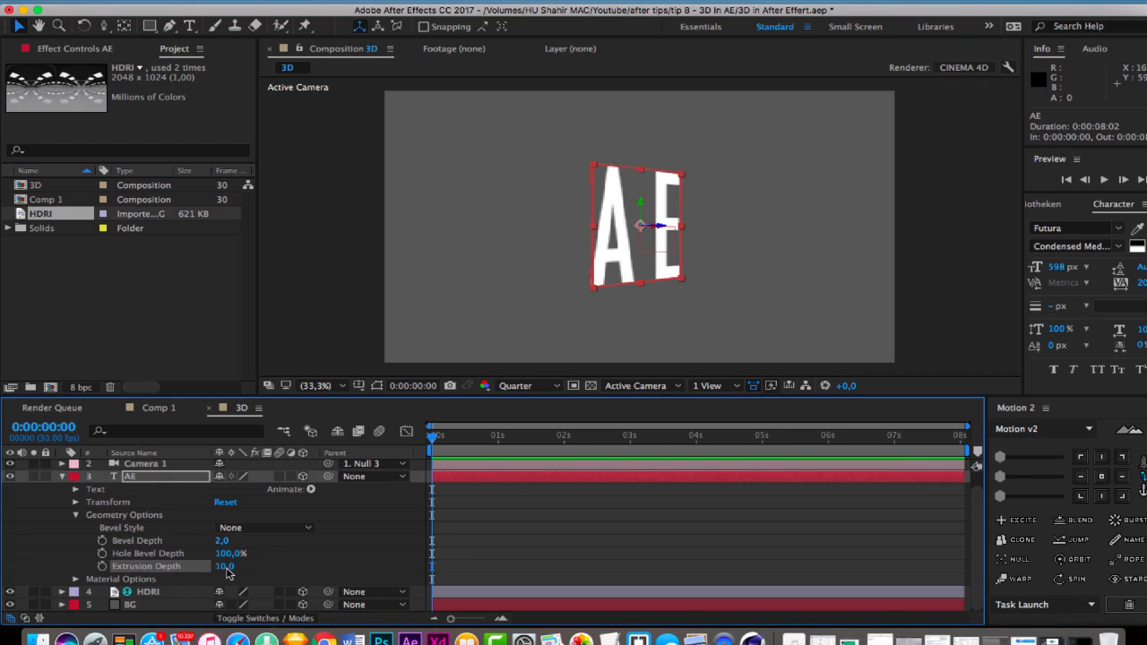
{"action": "left_click", "coordinate": [225, 567]}
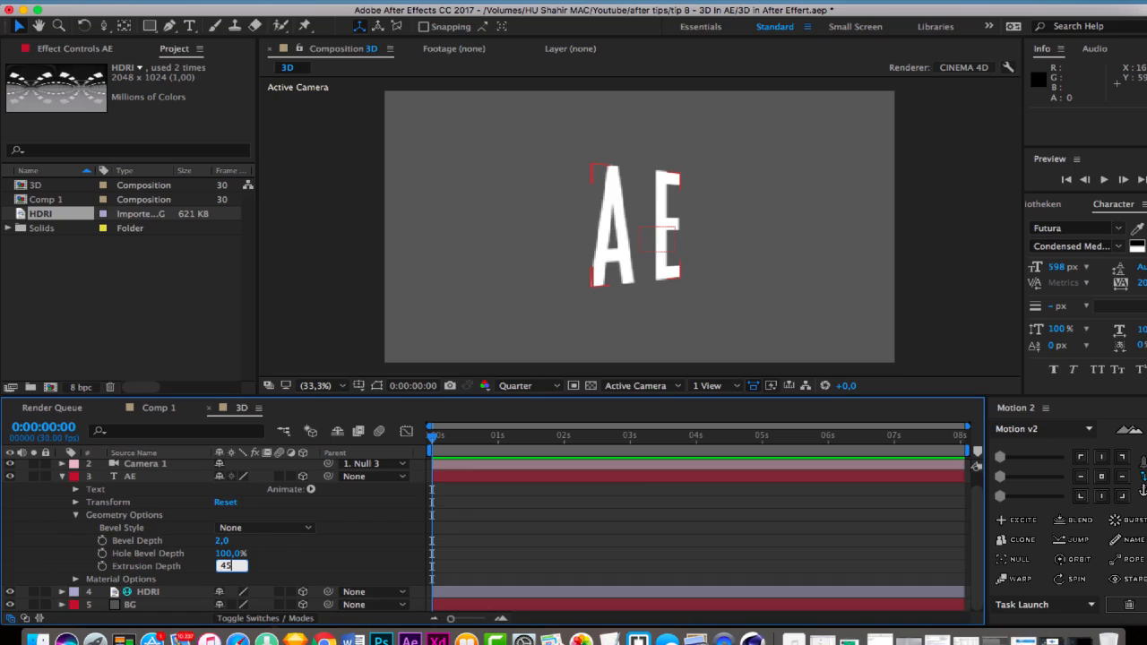
{"action": "type", "text": "45"}
{"action": "key", "text": "Return"}
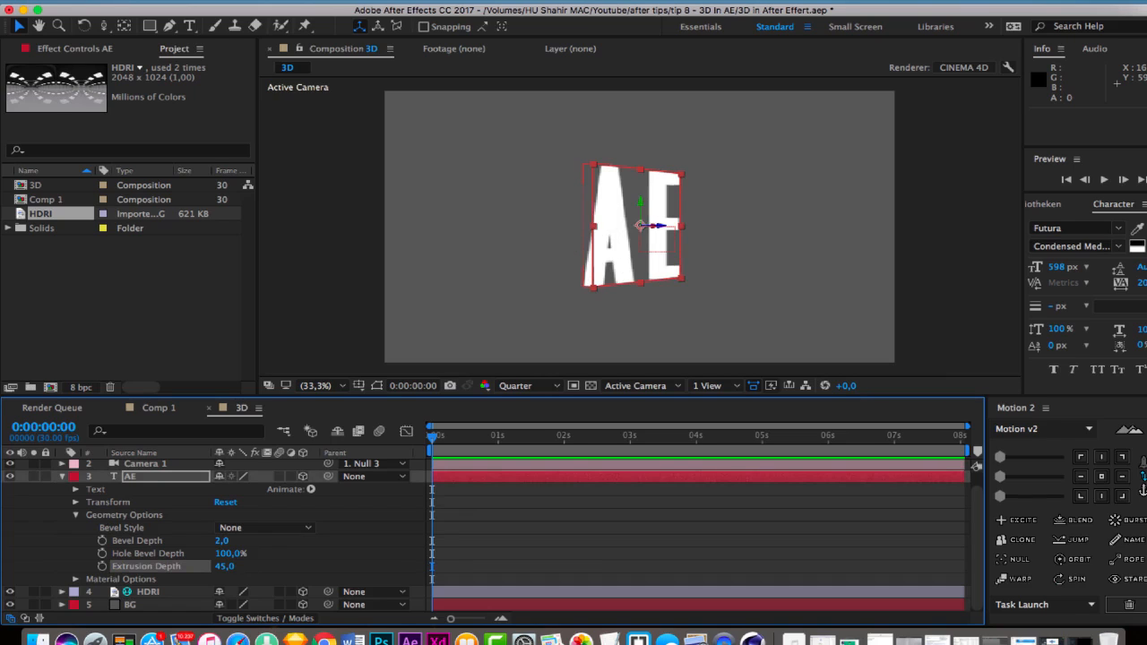
{"action": "key", "text": "slash"}
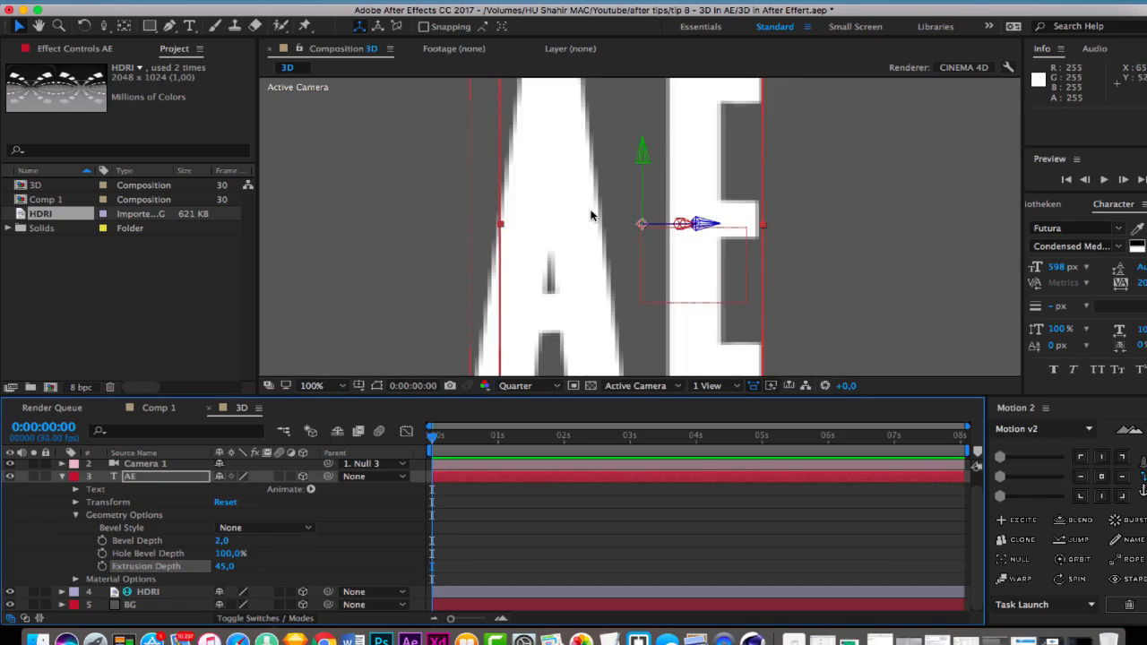
{"action": "key", "text": "comma"}
{"action": "key", "text": "comma"}
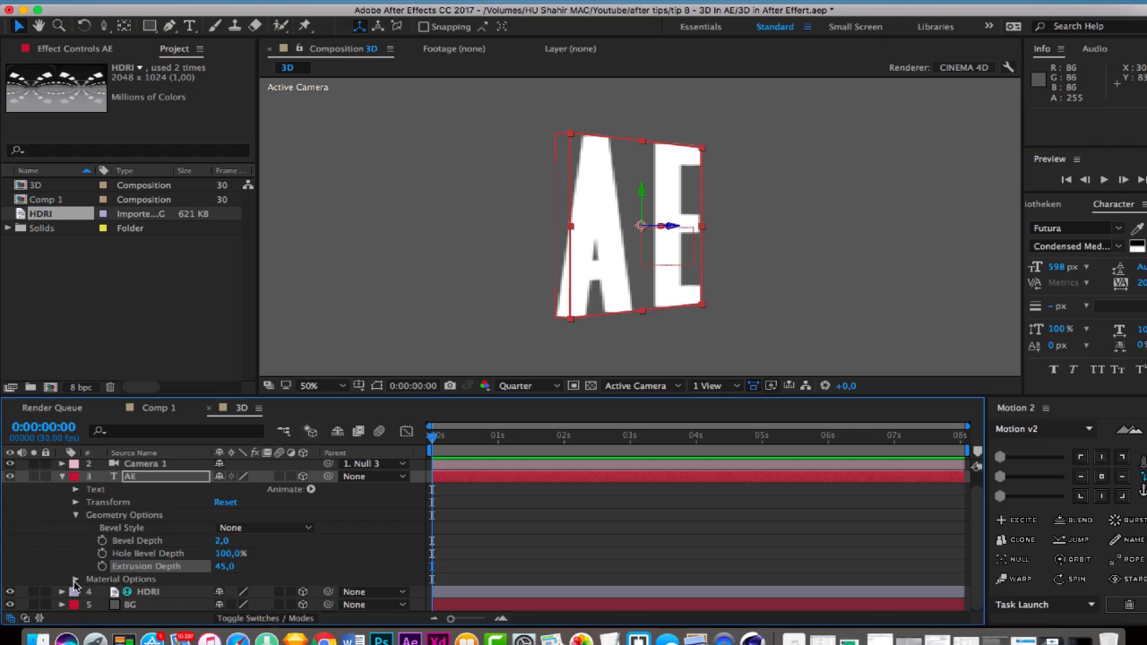
Turn on Casts Shadows in the AE text layer's material options
{"action": "left_click", "coordinate": [299, 579]}
{"action": "left_click", "coordinate": [76, 579]}
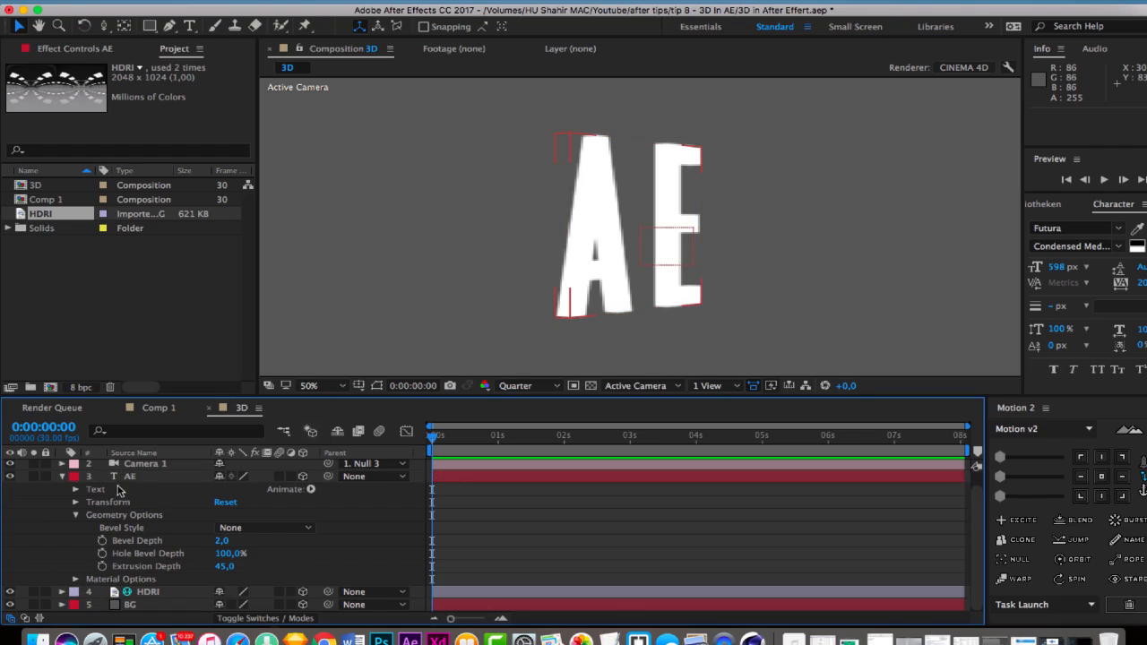
{"action": "scroll", "coordinate": [141, 489], "scroll_direction": "down", "scroll_amount": 5}
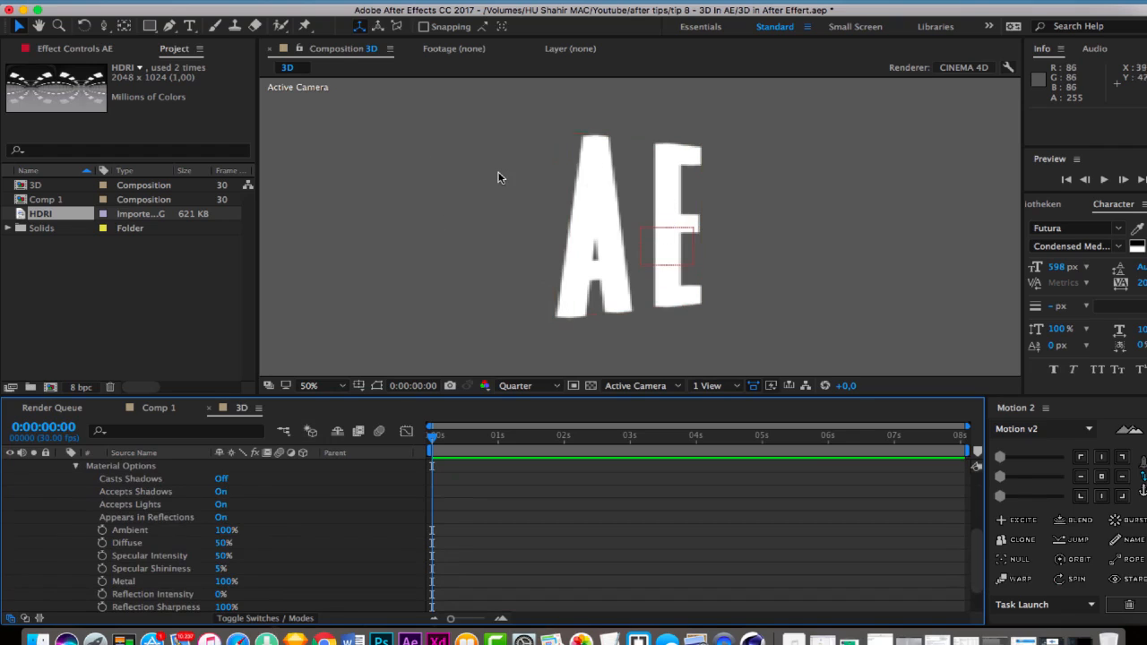
{"action": "left_click", "coordinate": [220, 481]}
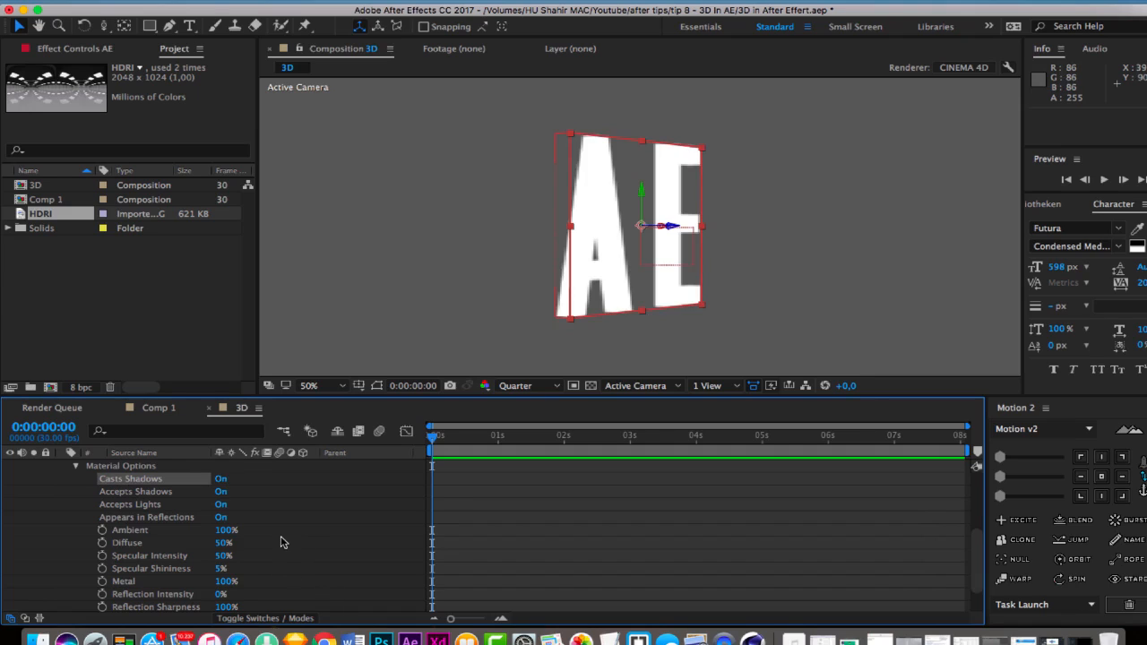
Raise the AE text's Reflection Intensity to 36%
{"action": "scroll", "coordinate": [139, 535], "scroll_direction": "down", "scroll_amount": 1}
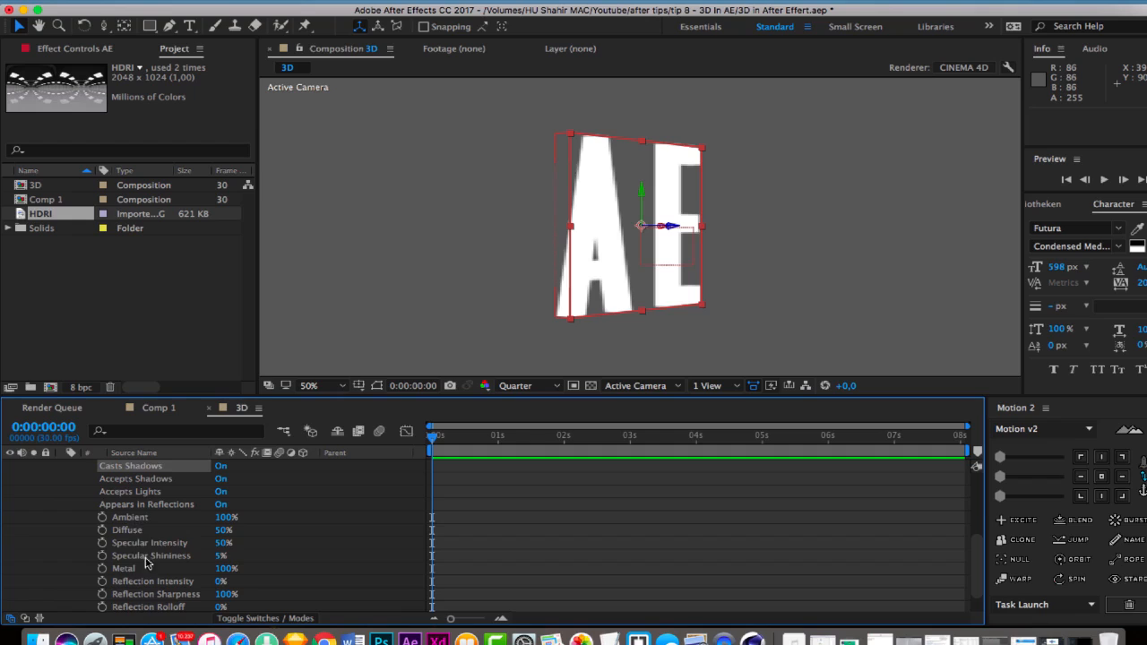
{"action": "scroll", "coordinate": [148, 562], "scroll_direction": "down", "scroll_amount": 1}
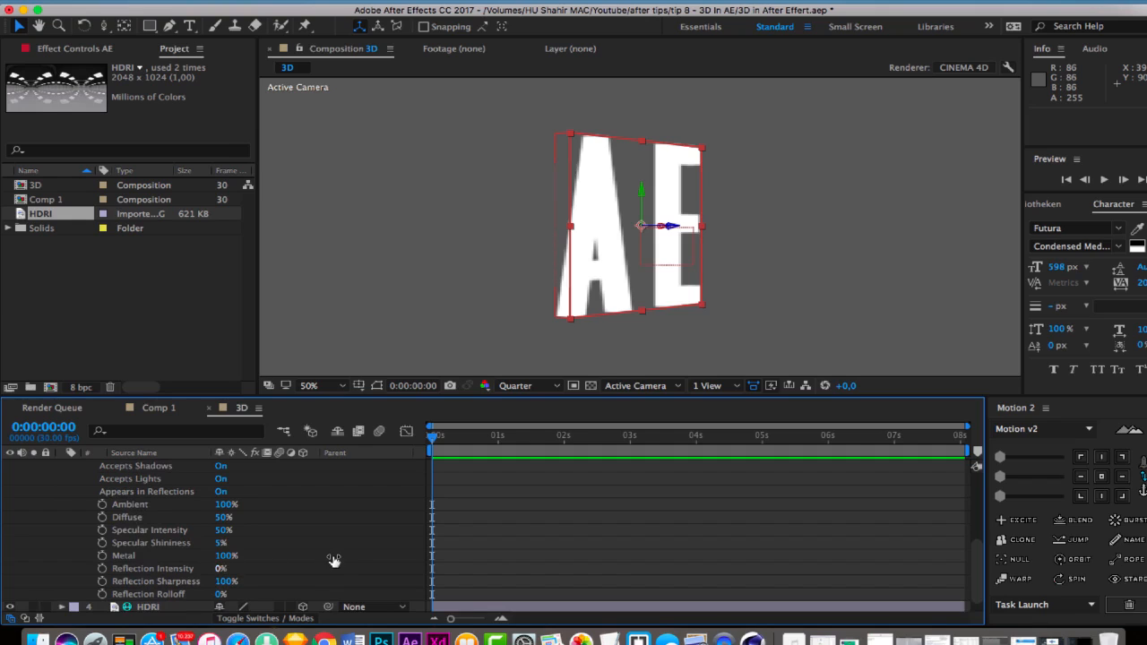
{"action": "left_click_drag", "start_coordinate": [220, 568], "coordinate": [234, 564]}
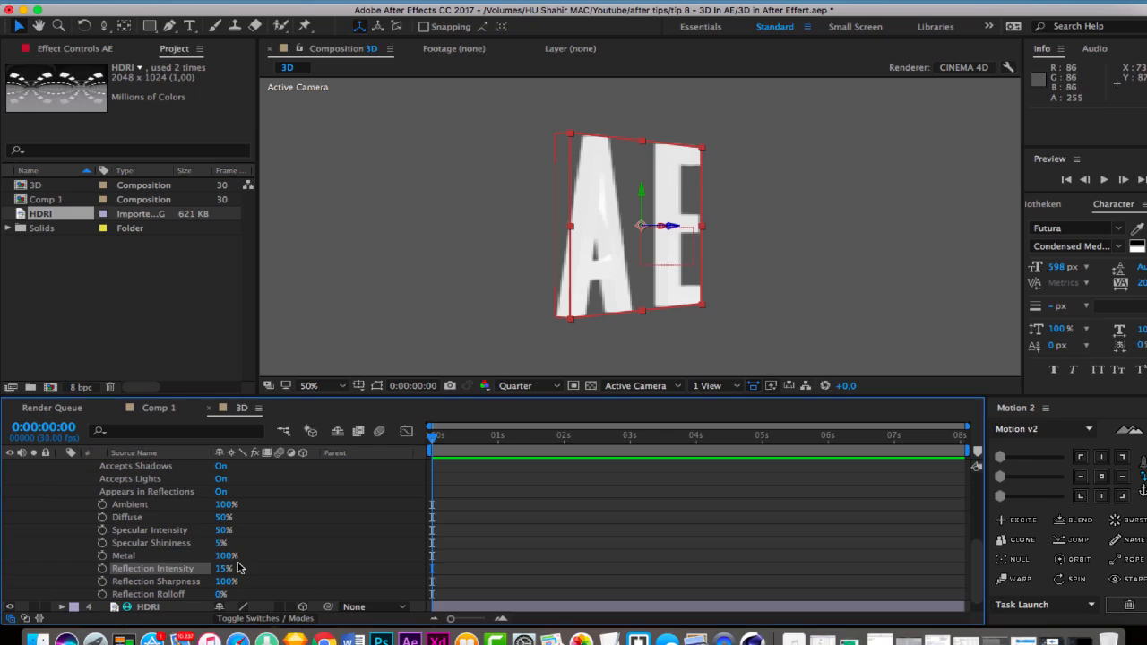
{"action": "left_click_drag", "start_coordinate": [238, 563], "coordinate": [243, 562]}
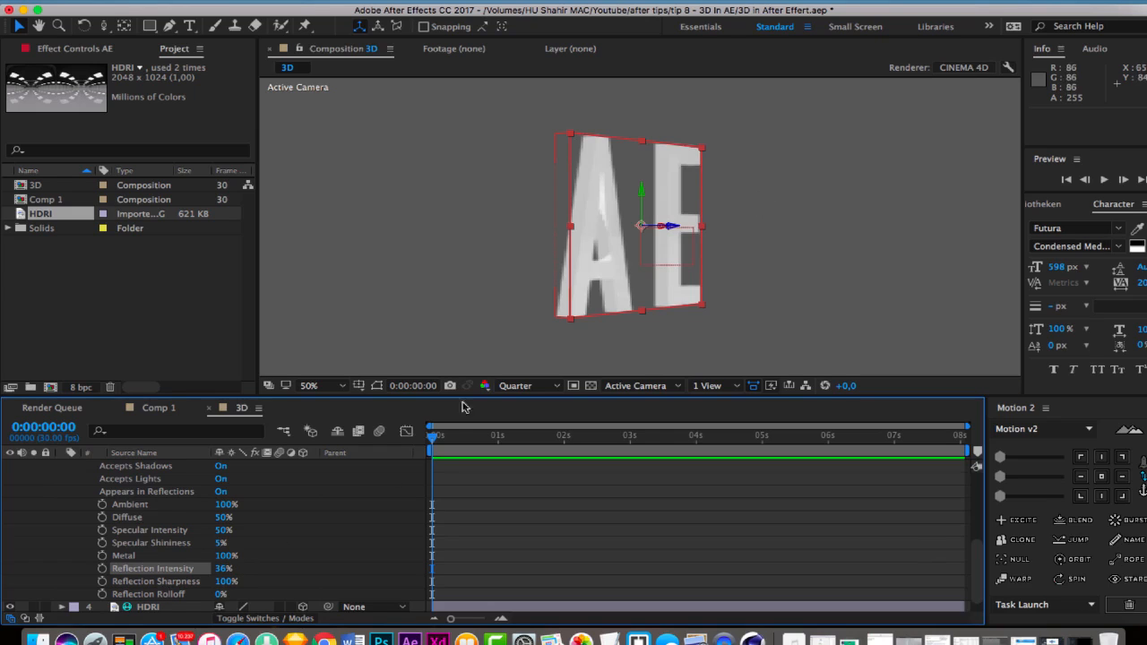
Rotate the HDRI environment layer around its Y axis to an orientation of about 31.5°
{"action": "scroll", "coordinate": [179, 574], "scroll_direction": "down", "scroll_amount": 1}
{"action": "left_click", "coordinate": [147, 595]}
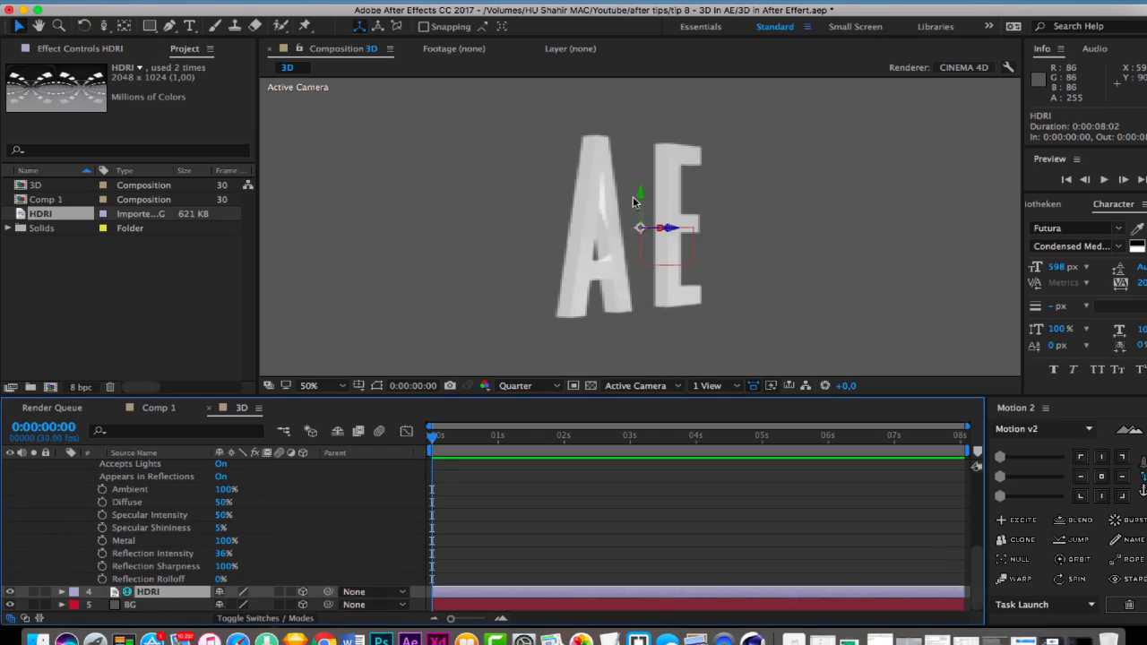
{"action": "key", "text": "w"}
{"action": "mouse_move", "coordinate": [636, 205]}
{"action": "left_mouse_down"}
{"action": "mouse_move", "coordinate": [601, 218]}
{"action": "mouse_move", "coordinate": [640, 225]}
{"action": "mouse_move", "coordinate": [642, 204]}
{"action": "left_mouse_up"}
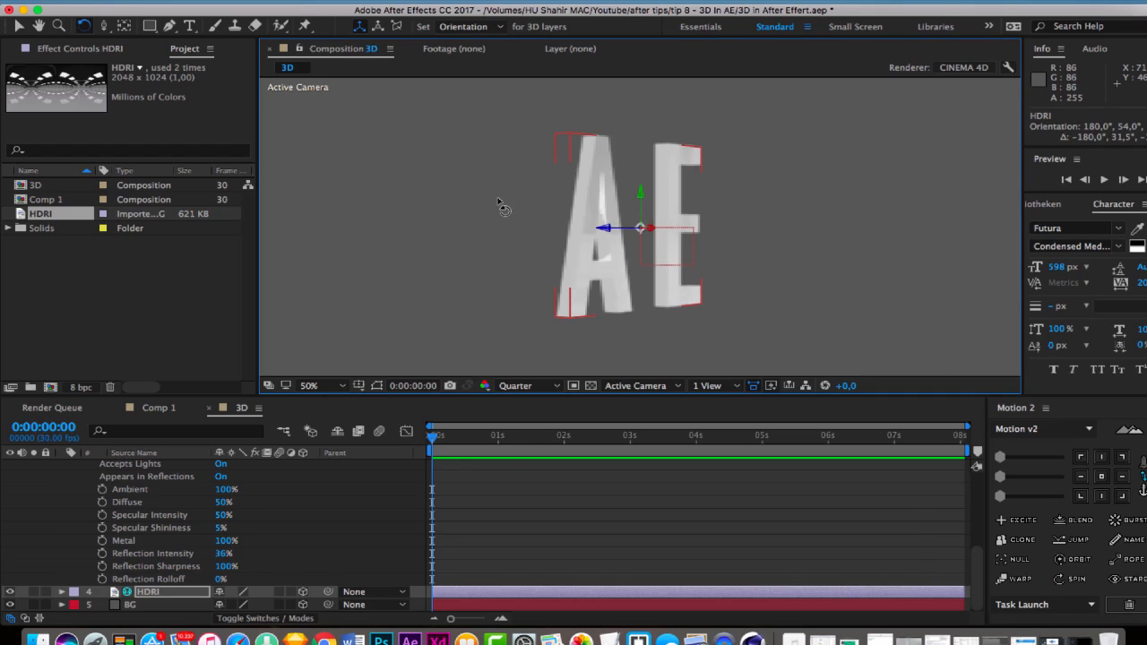
{"action": "key", "text": "ctrl+z"}
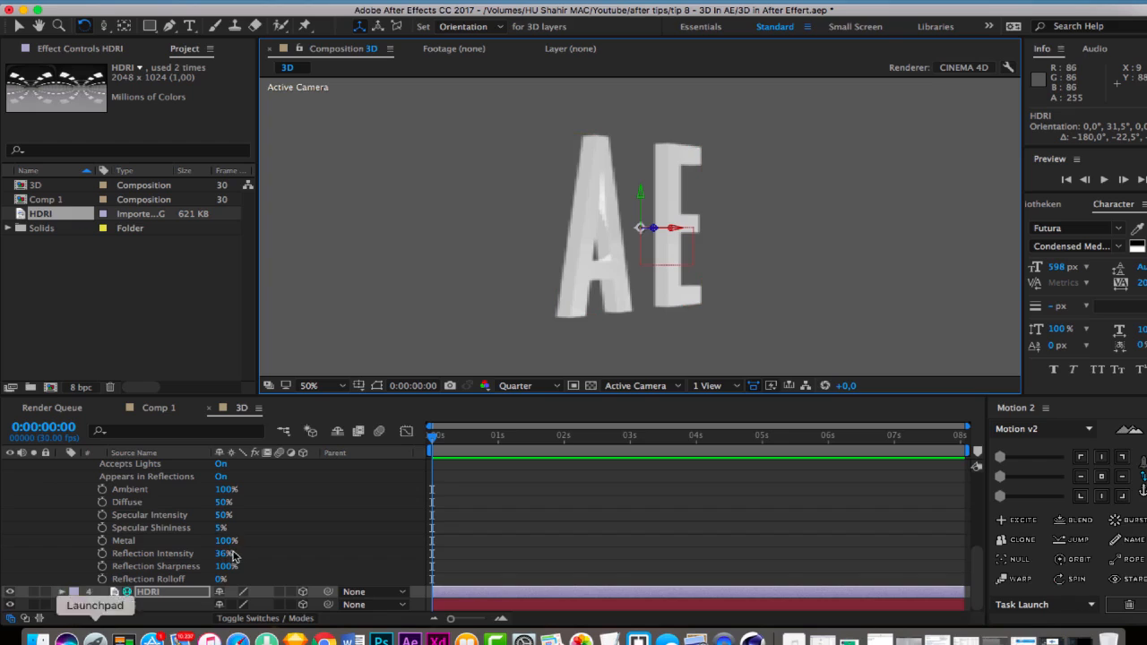
Set the AE text's Metal to 24%, Specular Shininess to 18% and Reflection Rolloff to 20%
{"action": "scroll", "coordinate": [231, 556], "scroll_direction": "up", "scroll_amount": 1}
{"action": "left_click", "coordinate": [199, 556]}
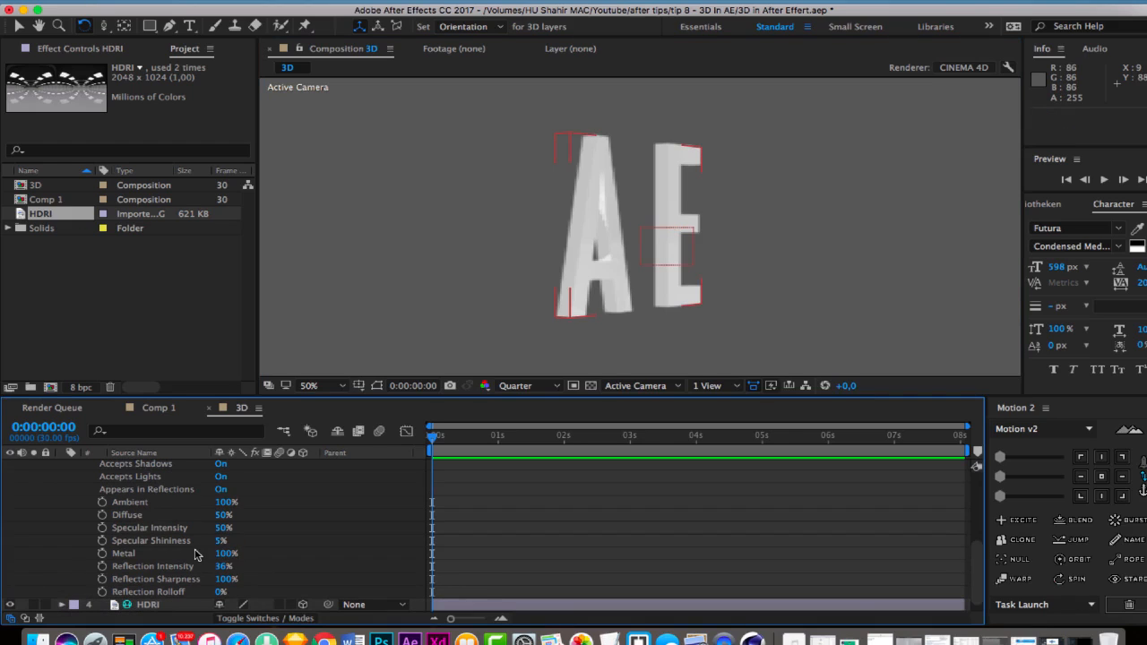
{"action": "left_click_drag", "start_coordinate": [229, 555], "coordinate": [197, 555]}
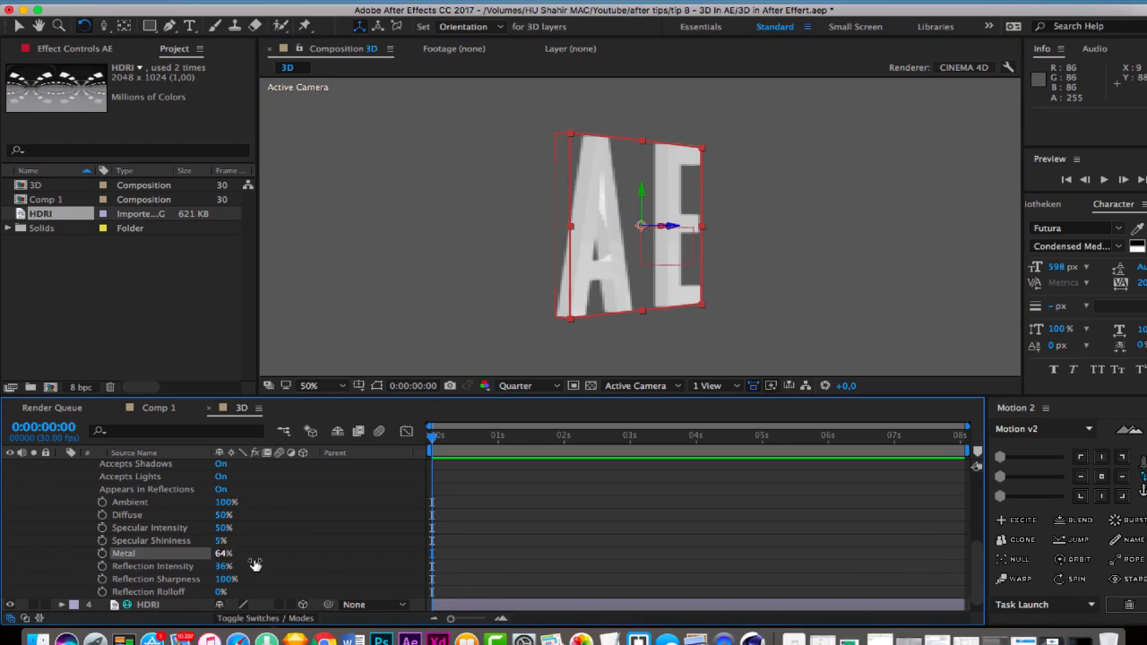
{"action": "left_click_drag", "start_coordinate": [255, 564], "coordinate": [255, 561]}
{"action": "left_click_drag", "start_coordinate": [257, 545], "coordinate": [244, 586]}
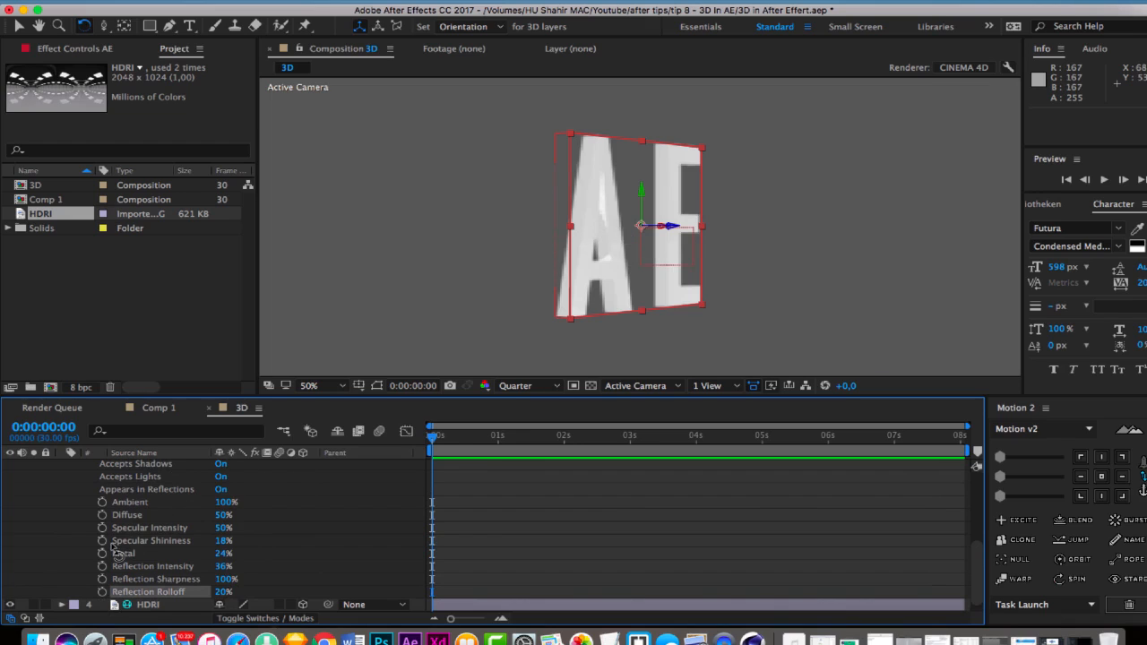
Give the AE text a Convex bevel with a bevel depth of 3.3
{"action": "scroll", "coordinate": [257, 529], "scroll_direction": "up", "scroll_amount": 4}
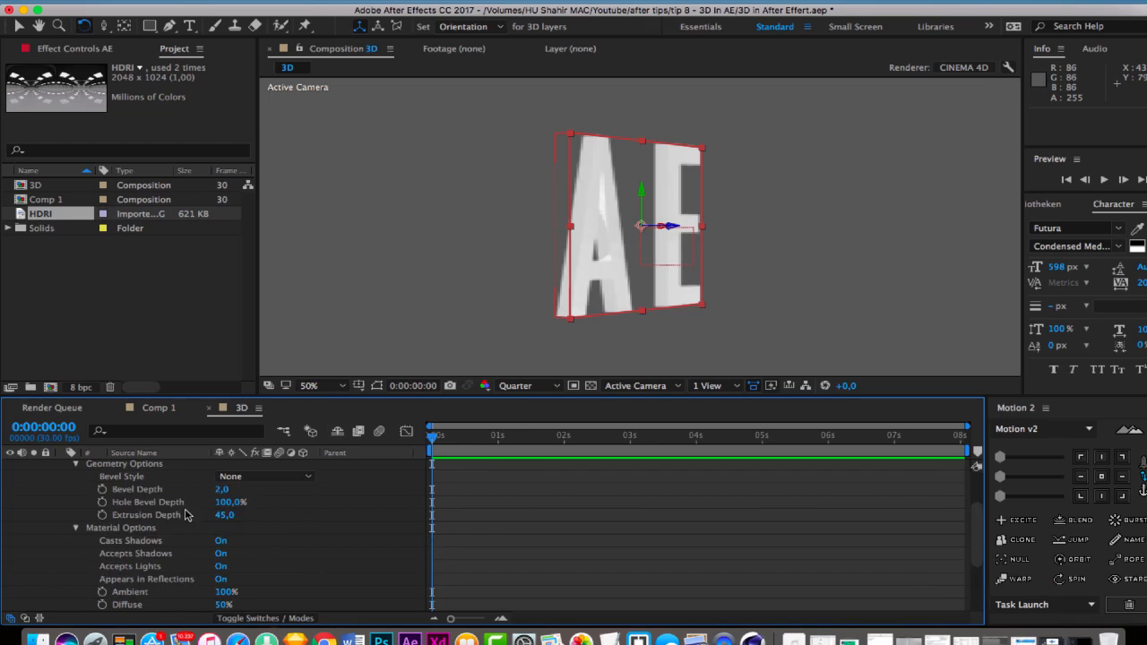
{"action": "scroll", "coordinate": [186, 516], "scroll_direction": "up", "scroll_amount": 2}
{"action": "left_click", "coordinate": [245, 505]}
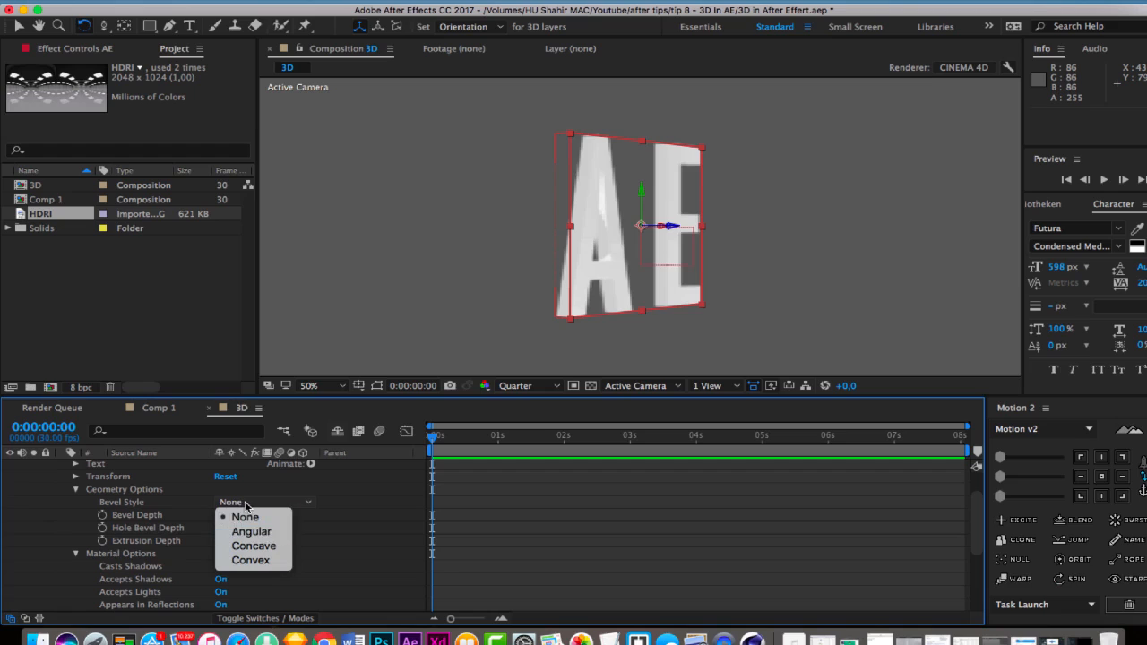
{"action": "left_click", "coordinate": [246, 507]}
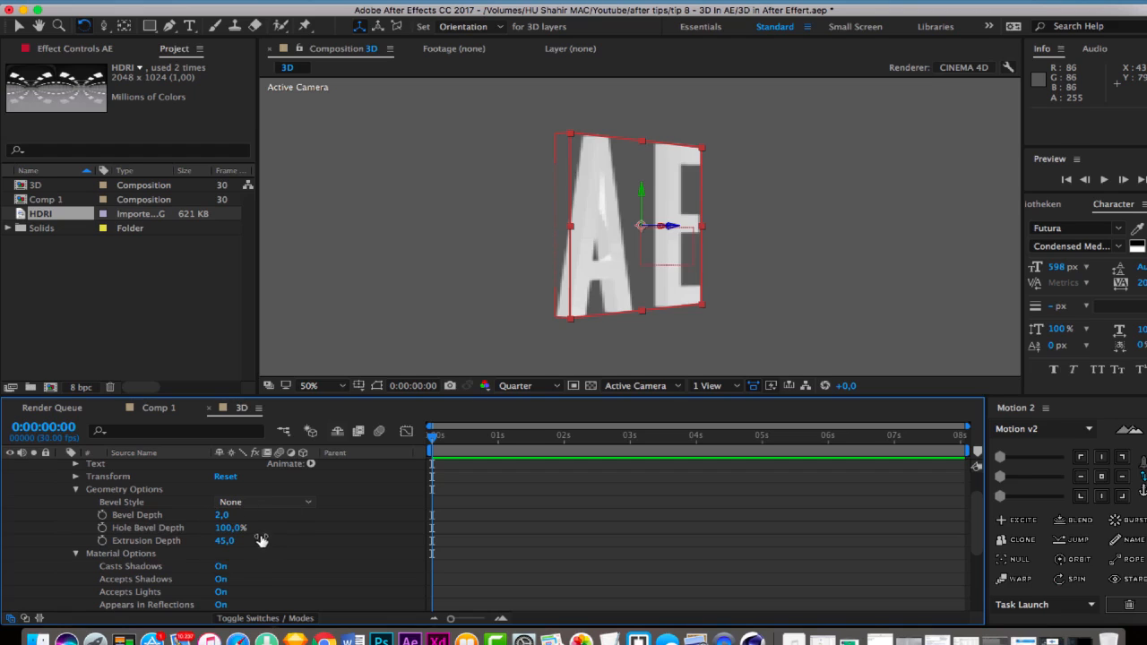
{"action": "left_click", "coordinate": [266, 503]}
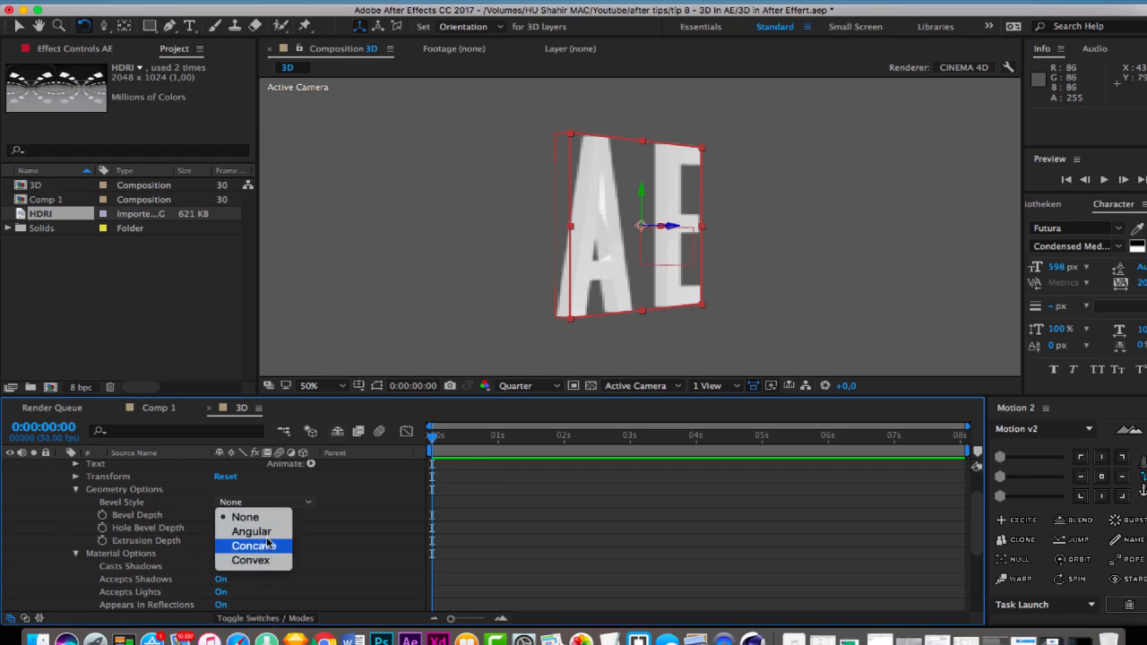
{"action": "key", "text": "Up"}
{"action": "key", "text": "Up"}
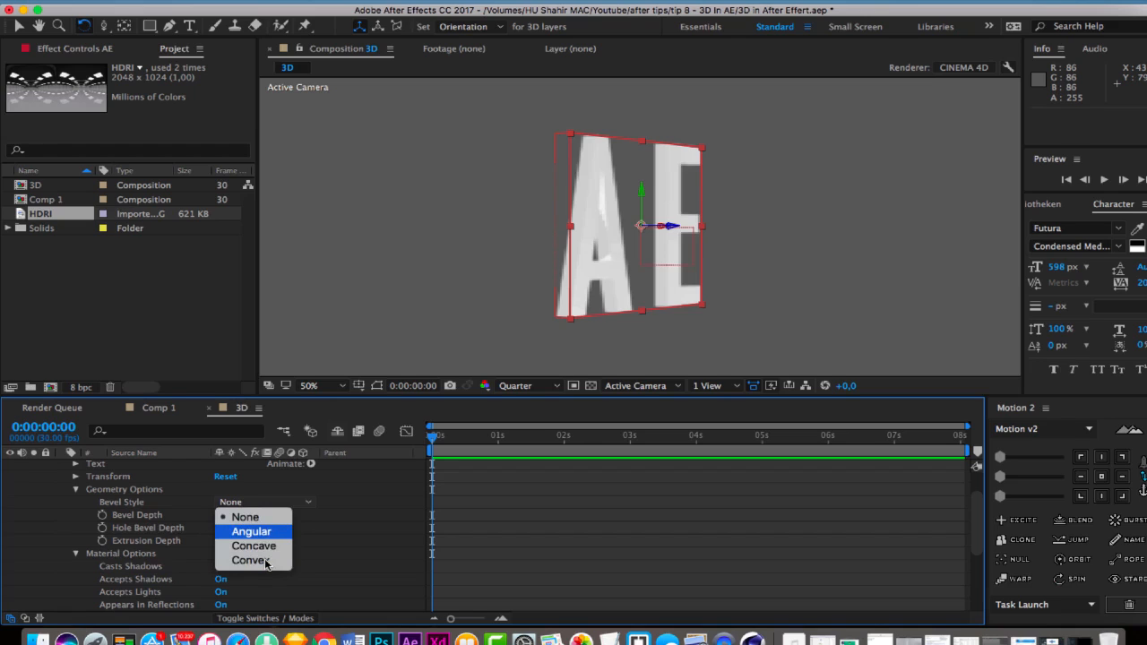
{"action": "left_click", "coordinate": [290, 558]}
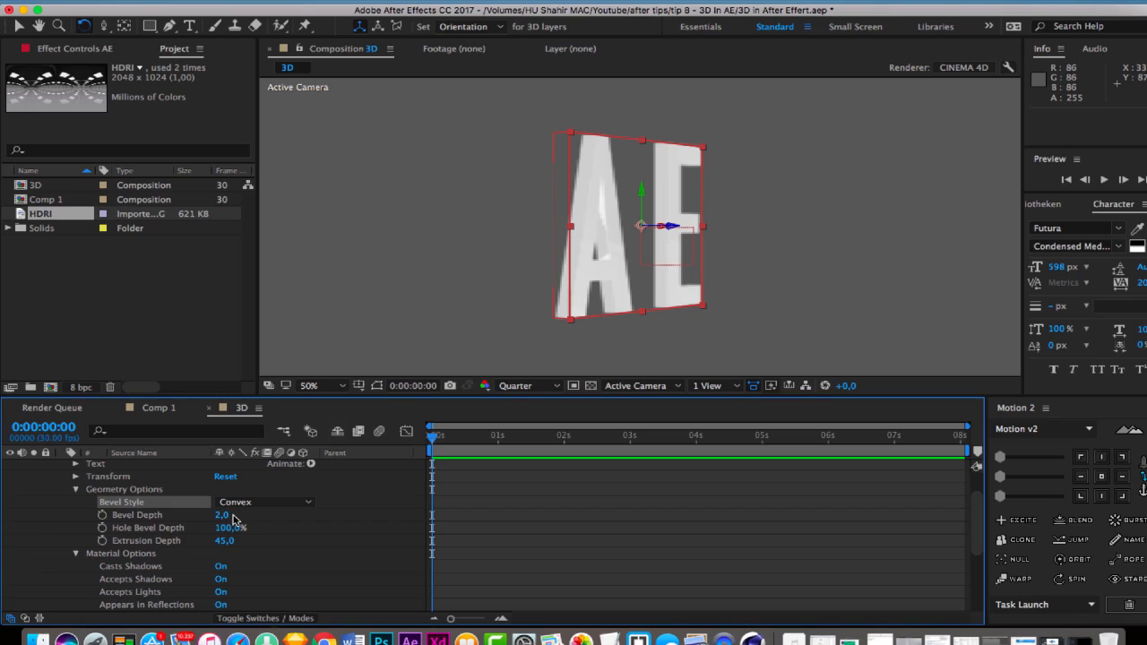
{"action": "left_click_drag", "start_coordinate": [229, 515], "coordinate": [242, 515]}
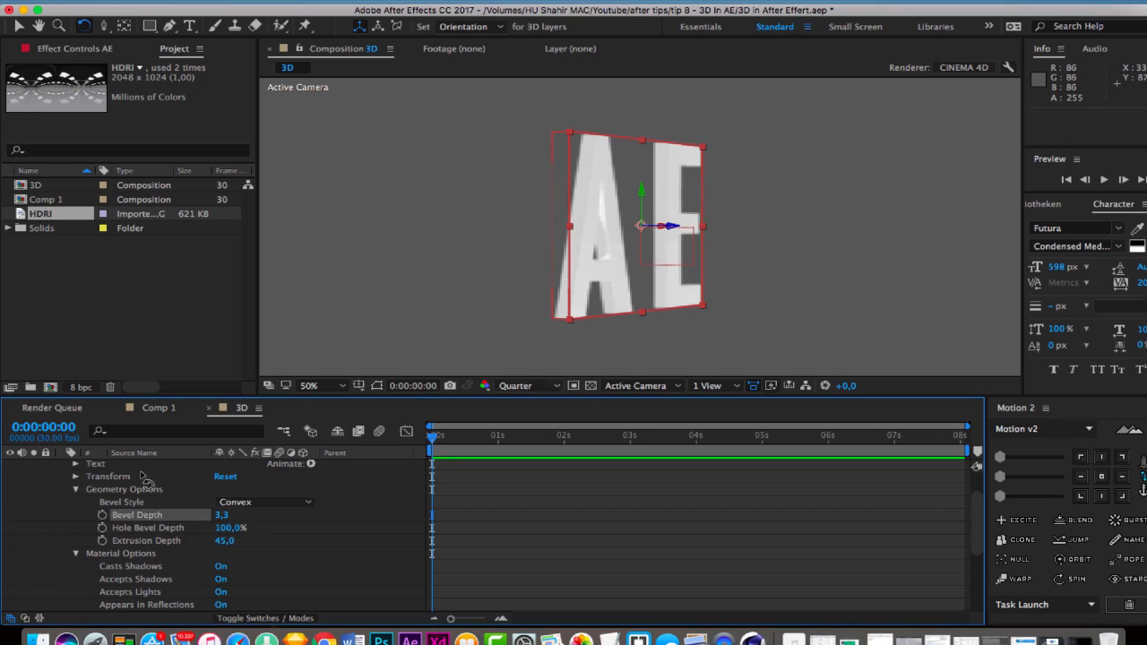
Rotate the camera's null around its Y axis to an orientation of 36° to check the beveled text
{"action": "left_click", "coordinate": [641, 199]}
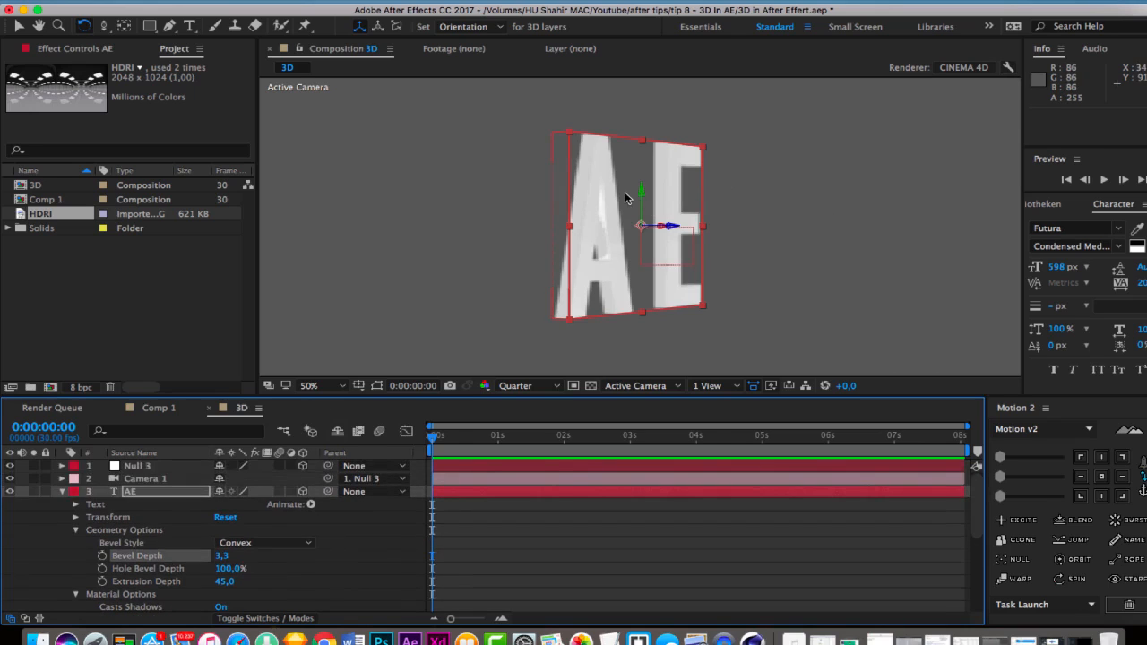
{"action": "left_click", "coordinate": [639, 201]}
{"action": "mouse_move", "coordinate": [640, 199]}
{"action": "left_mouse_down"}
{"action": "mouse_move", "coordinate": [661, 207]}
{"action": "mouse_move", "coordinate": [640, 193]}
{"action": "left_mouse_up"}
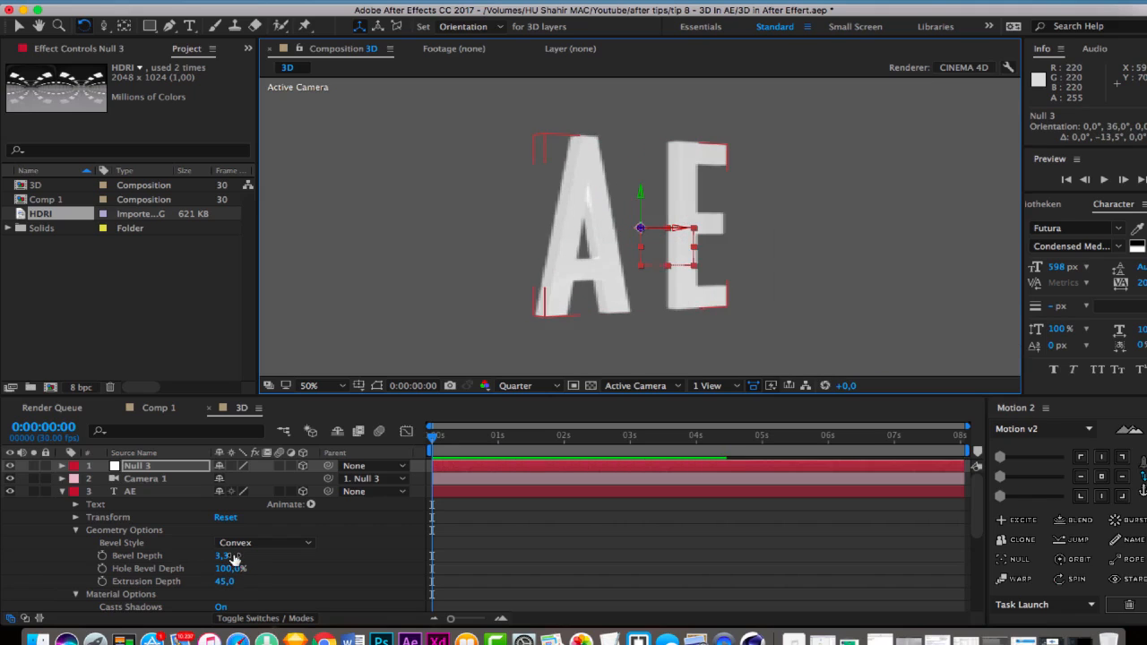
{"action": "left_click_drag", "start_coordinate": [235, 567], "coordinate": [235, 560]}
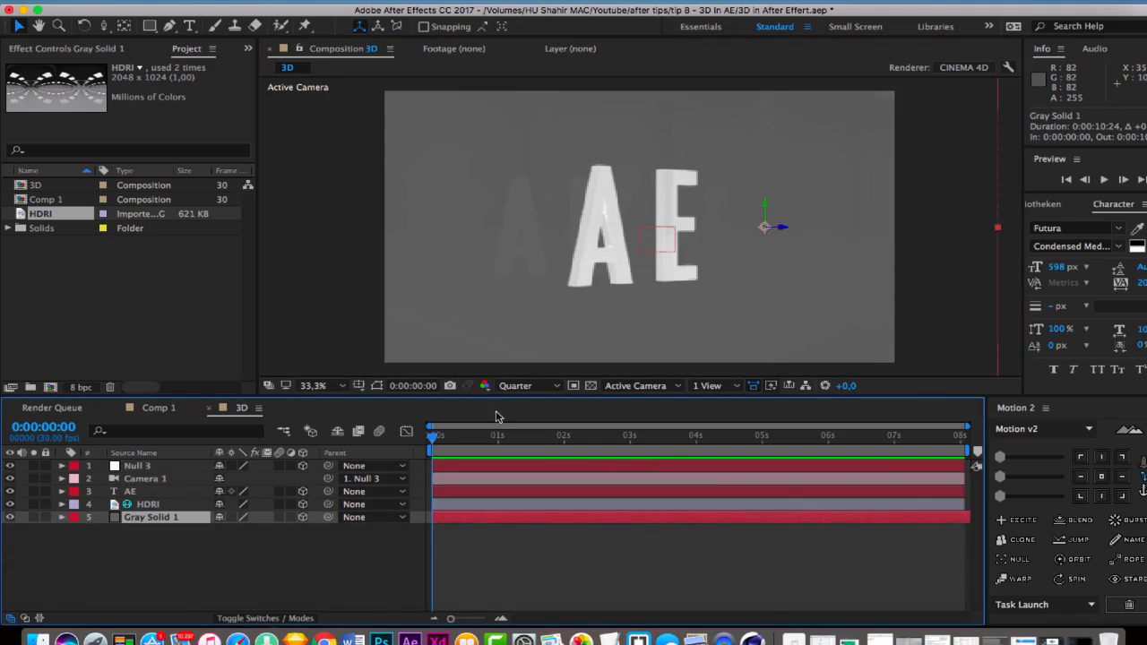
{"action": "left_click", "coordinate": [497, 417]}
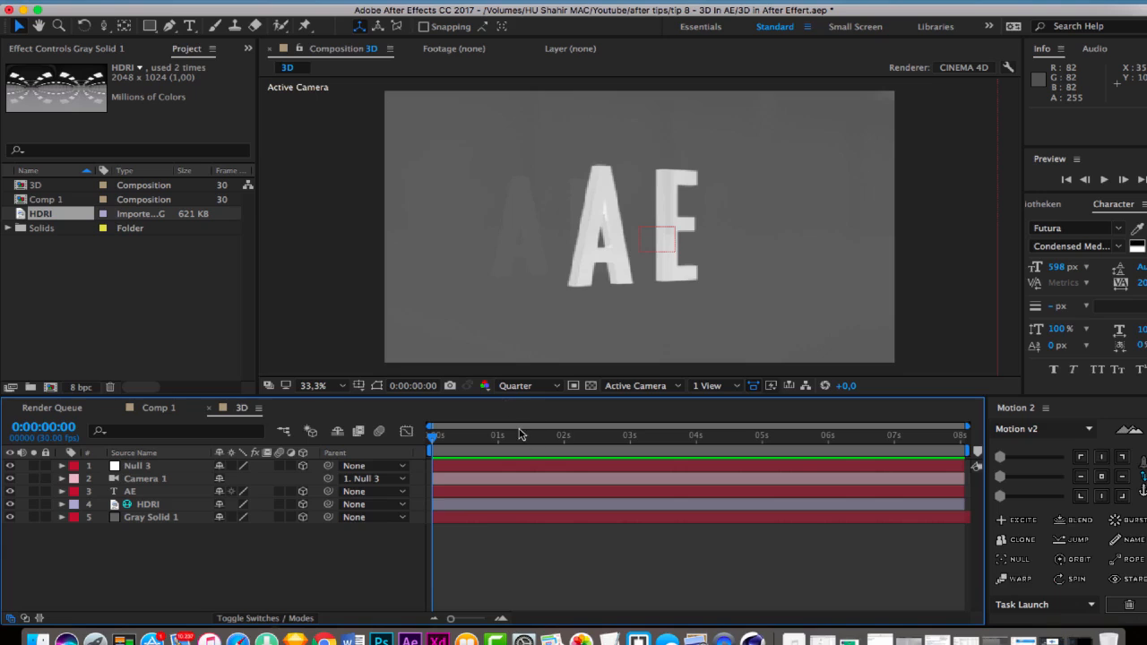
{"action": "key", "text": "super+y"}
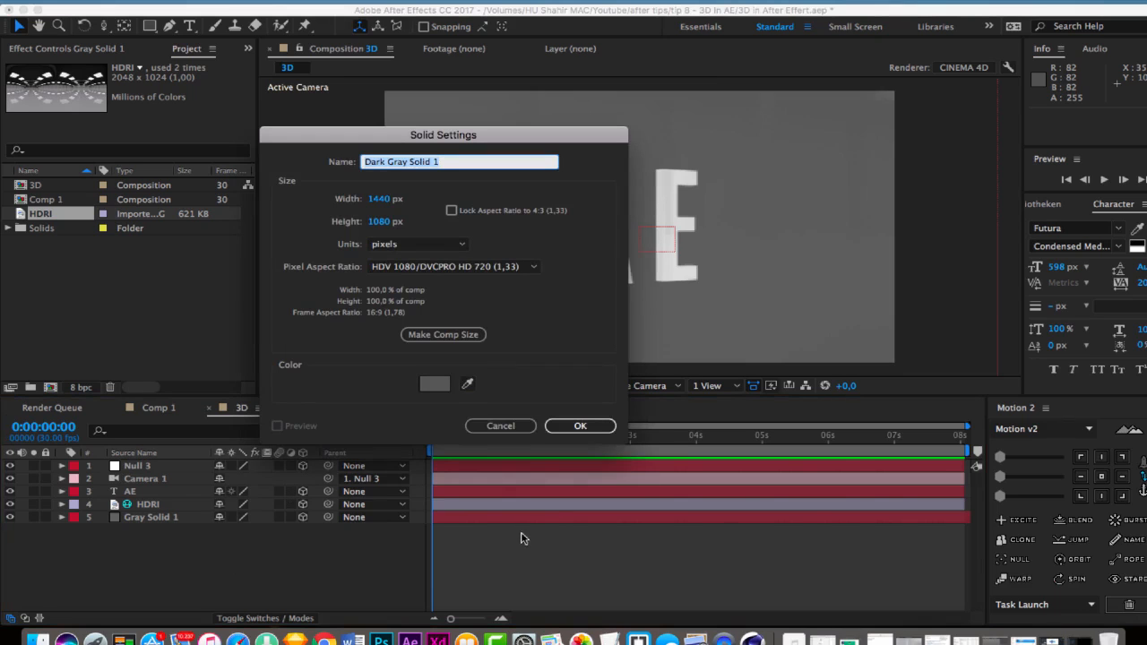
{"action": "key", "text": "Escape"}
Add a light to the 3D composition and place it up and to the left of the text, at about X 82, Y 253
{"action": "right_click", "coordinate": [235, 477]}
{"action": "mouse_move", "coordinate": [268, 485]}
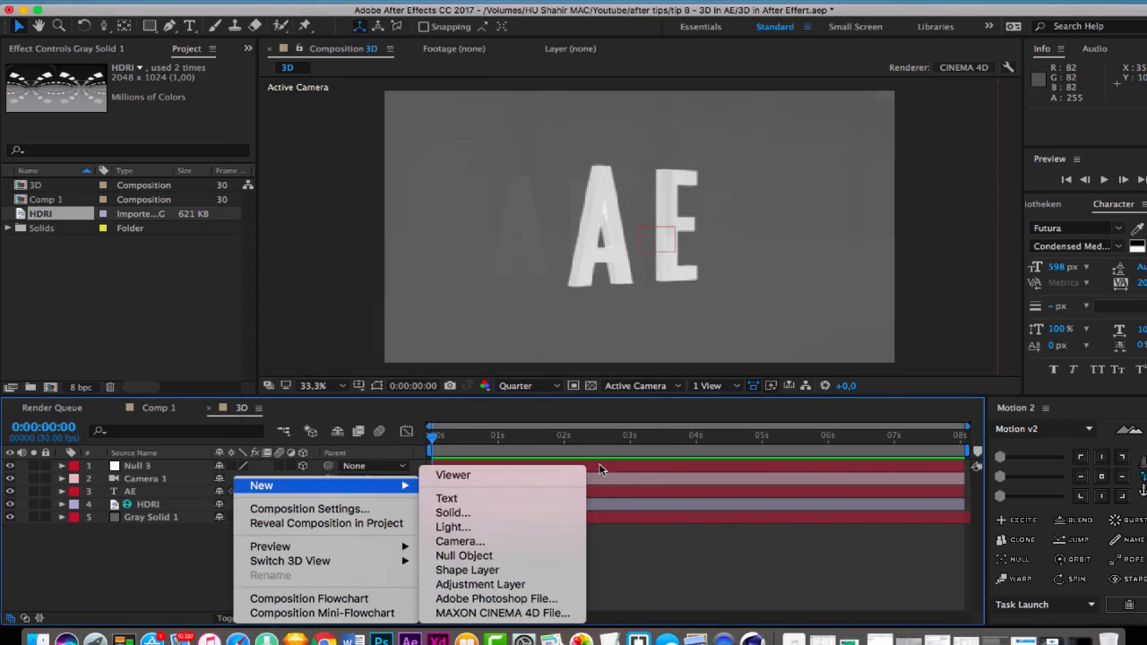
{"action": "key", "text": "Up"}
{"action": "key", "text": "Return"}
{"action": "left_click", "coordinate": [659, 488]}
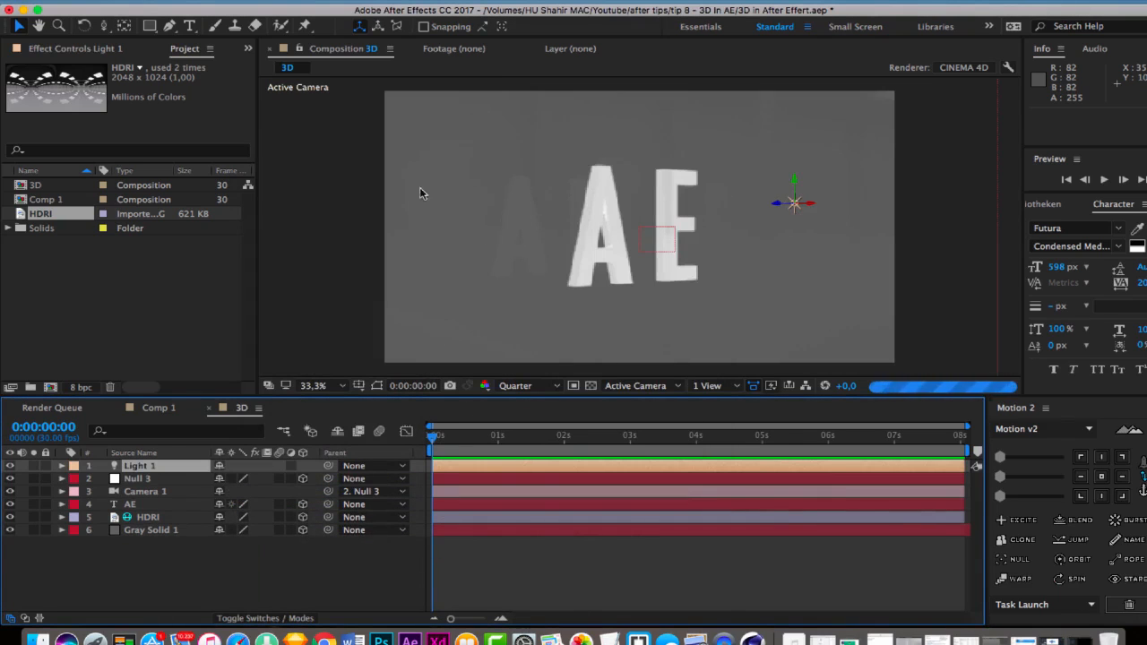
{"action": "left_click_drag", "start_coordinate": [794, 204], "coordinate": [411, 136]}
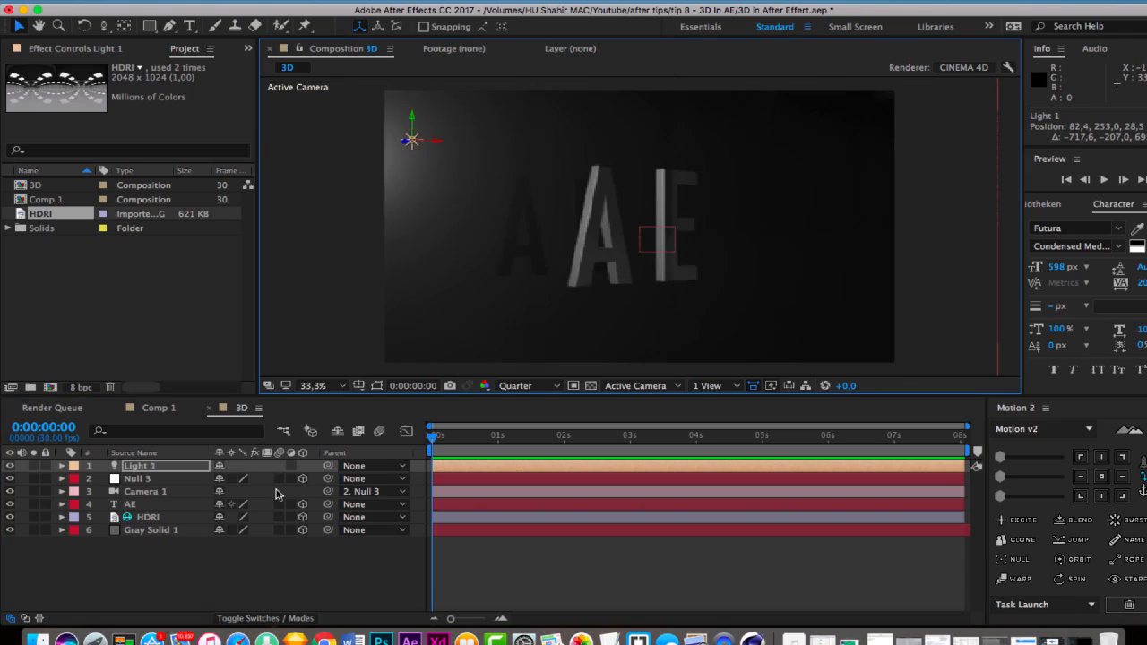
Add a second white point light at 100% intensity and place it to the right of the text, at about X 1046, Y 608
{"action": "right_click", "coordinate": [183, 547]}
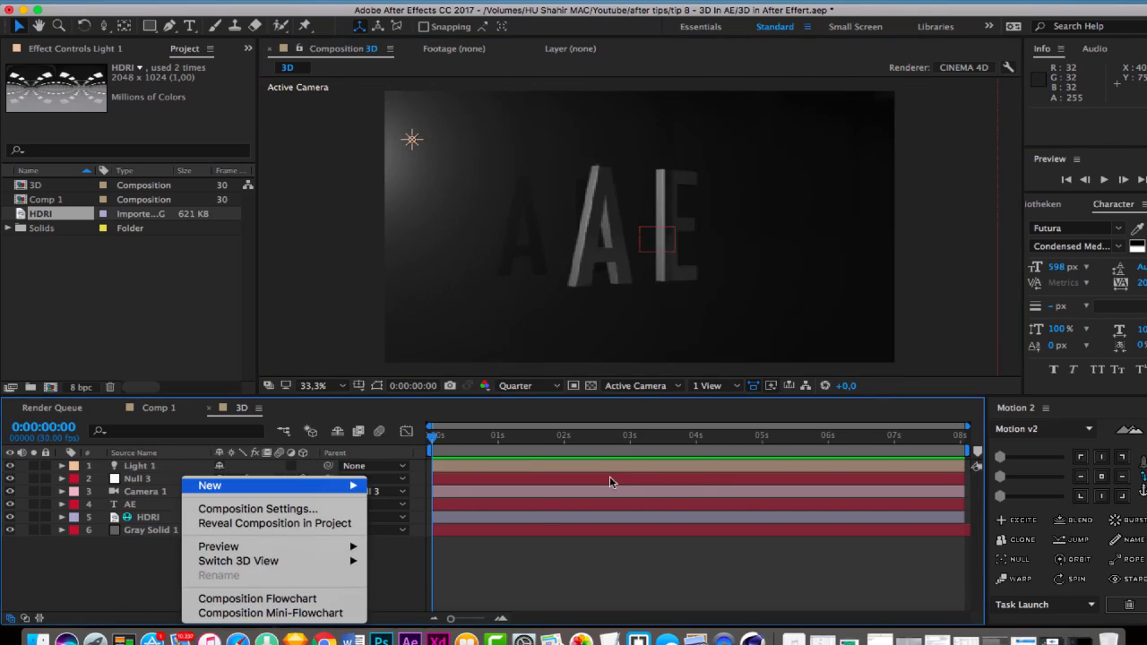
{"action": "mouse_move", "coordinate": [215, 485]}
{"action": "left_click", "coordinate": [403, 526]}
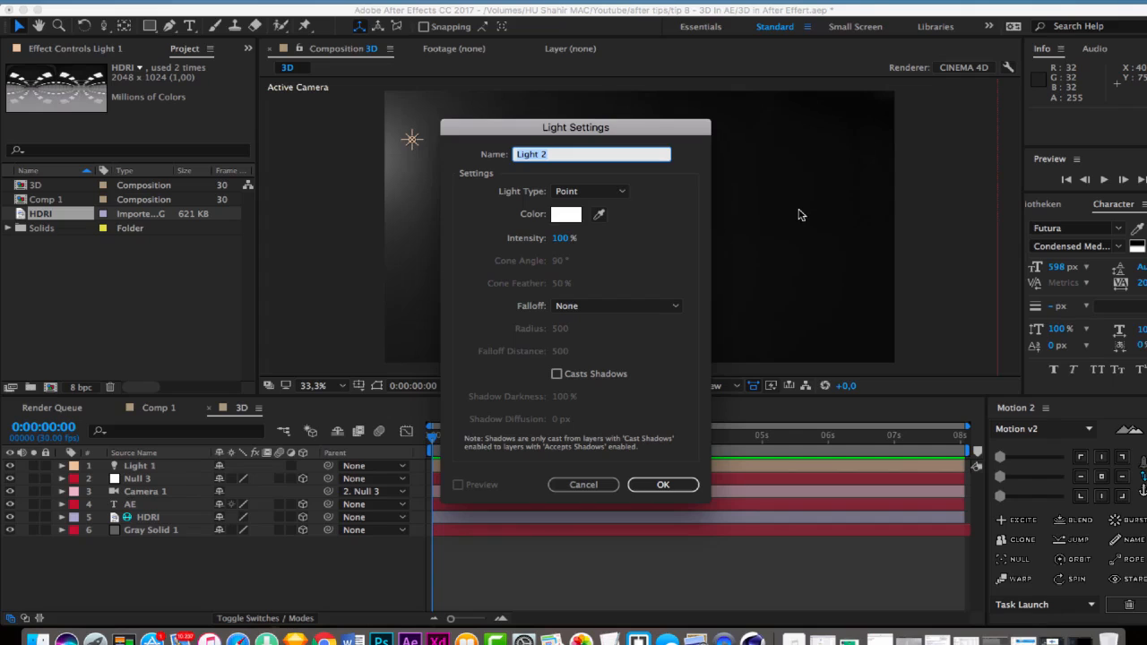
{"action": "key", "text": "Return"}
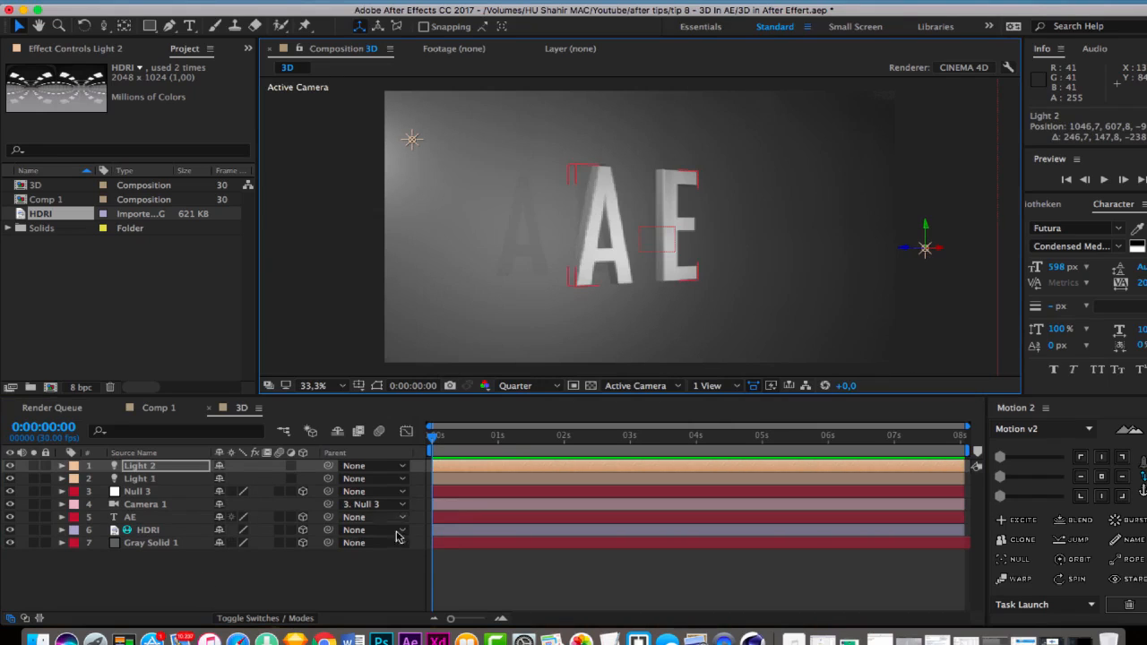
Add a third point light with the orange color E1933C at 100% intensity
{"action": "left_click", "coordinate": [491, 560]}
{"action": "mouse_move", "coordinate": [269, 486]}
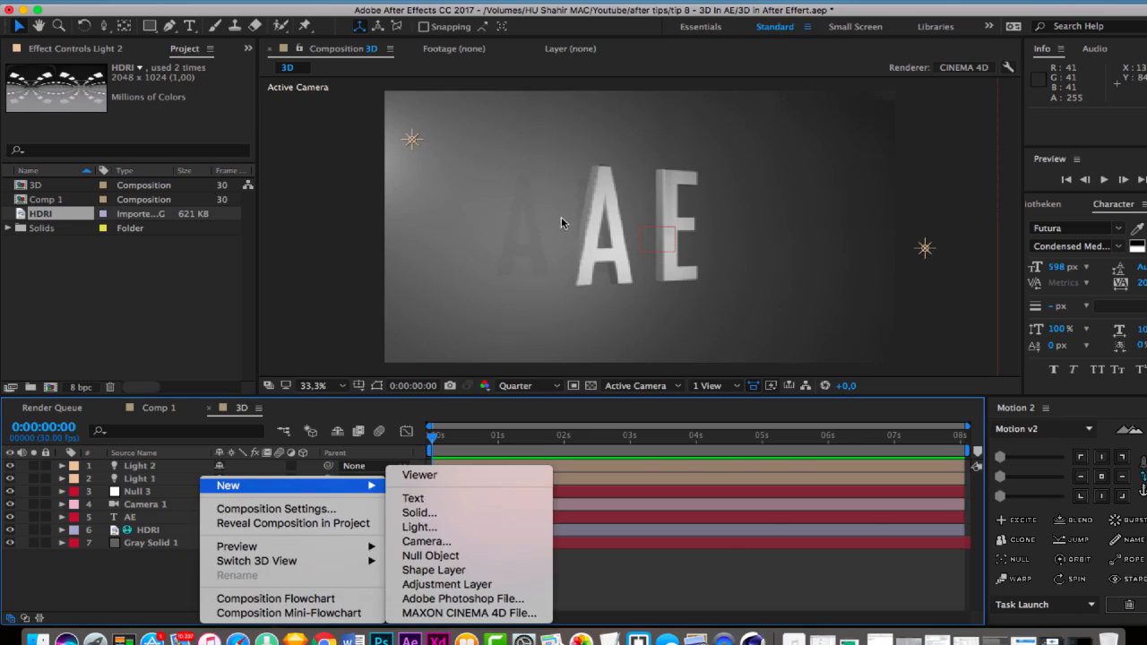
{"action": "left_click", "coordinate": [419, 528]}
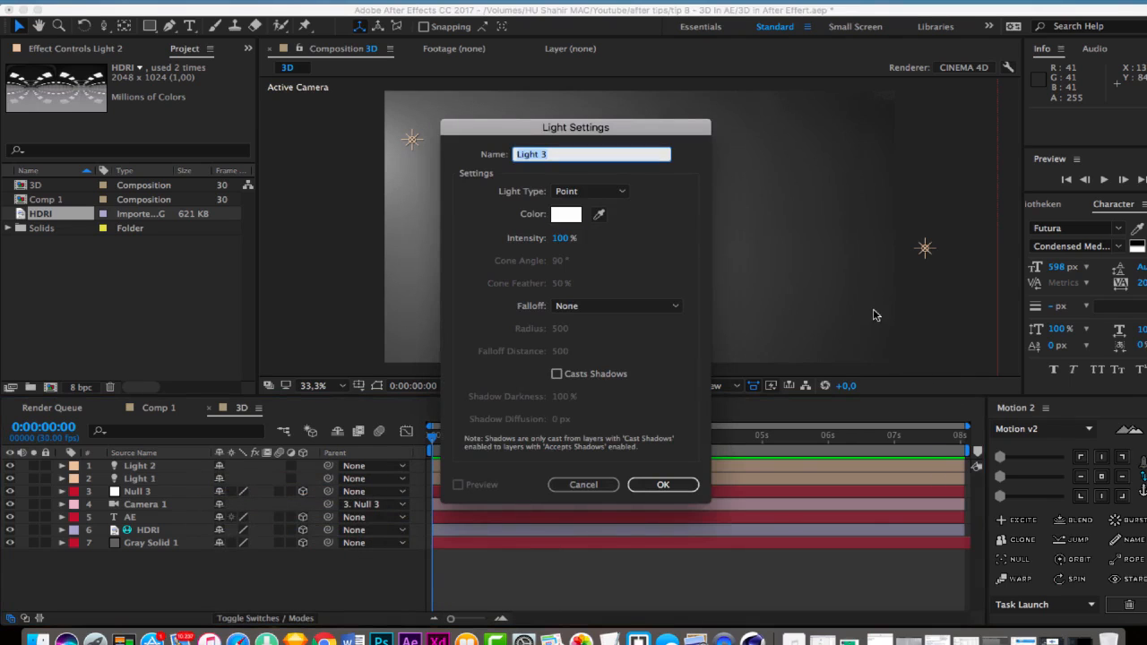
{"action": "left_click", "coordinate": [566, 214]}
{"action": "left_click_drag", "start_coordinate": [948, 430], "coordinate": [947, 467]}
{"action": "left_click", "coordinate": [874, 315]}
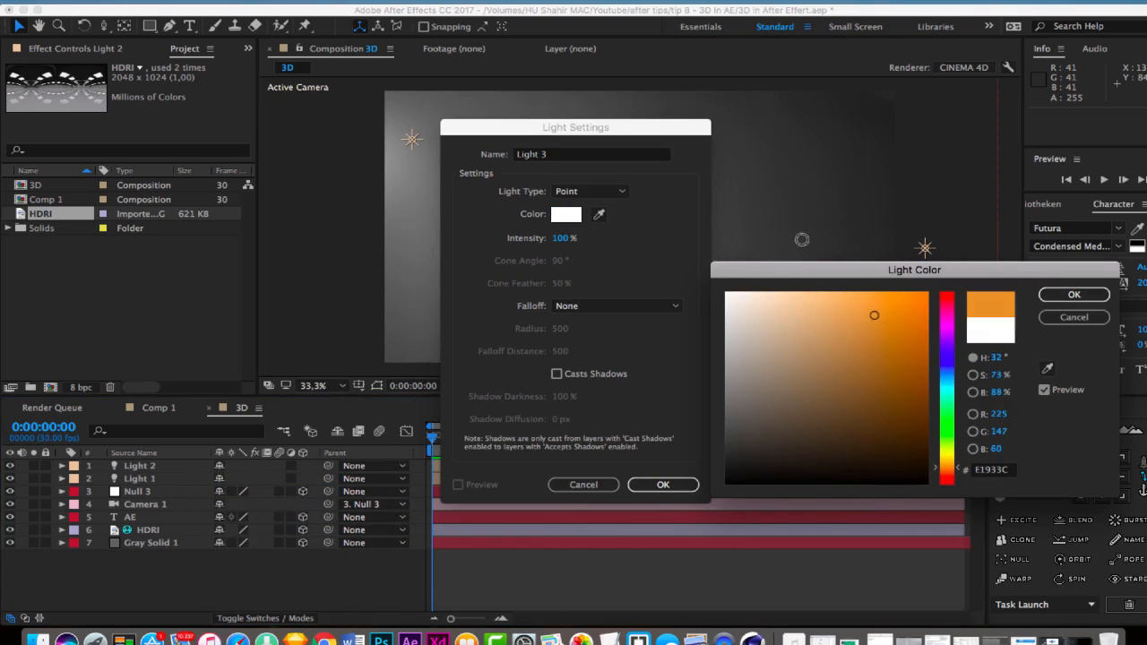
{"action": "left_click", "coordinate": [1073, 295]}
{"action": "left_click", "coordinate": [663, 484]}
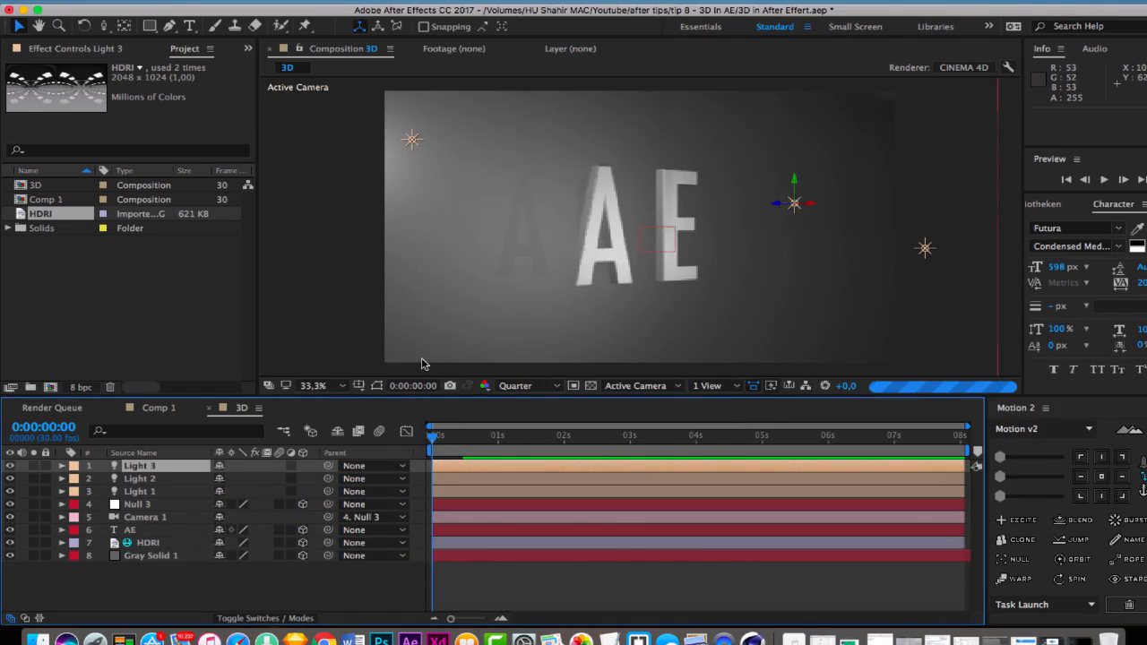
Move the orange light to the lower left of the text, about X 94, Y 945, and add a fourth point light colored 3DCAE5
{"action": "left_click_drag", "start_coordinate": [794, 202], "coordinate": [418, 350]}
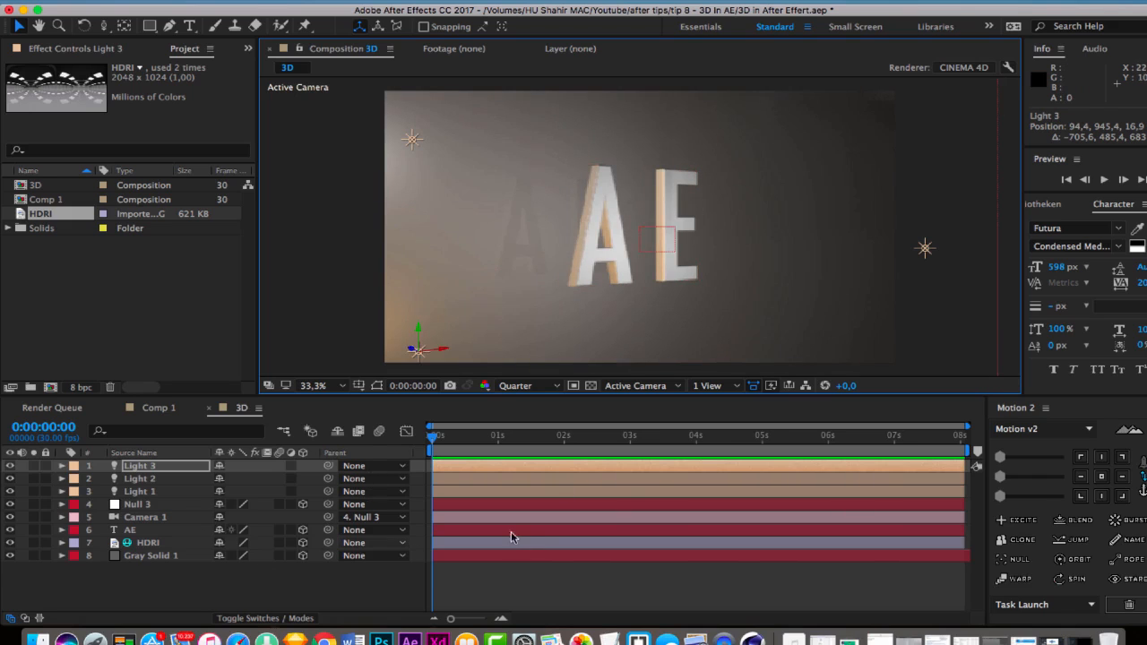
{"action": "right_click", "coordinate": [697, 236]}
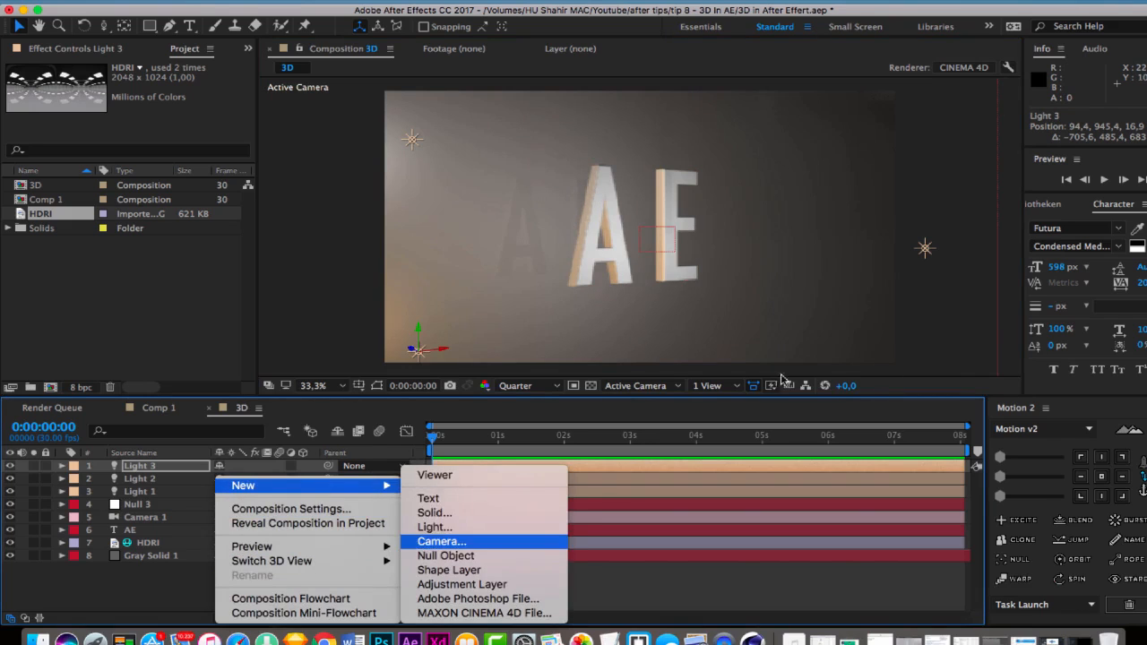
{"action": "left_click", "coordinate": [435, 527]}
{"action": "left_click", "coordinate": [566, 214]}
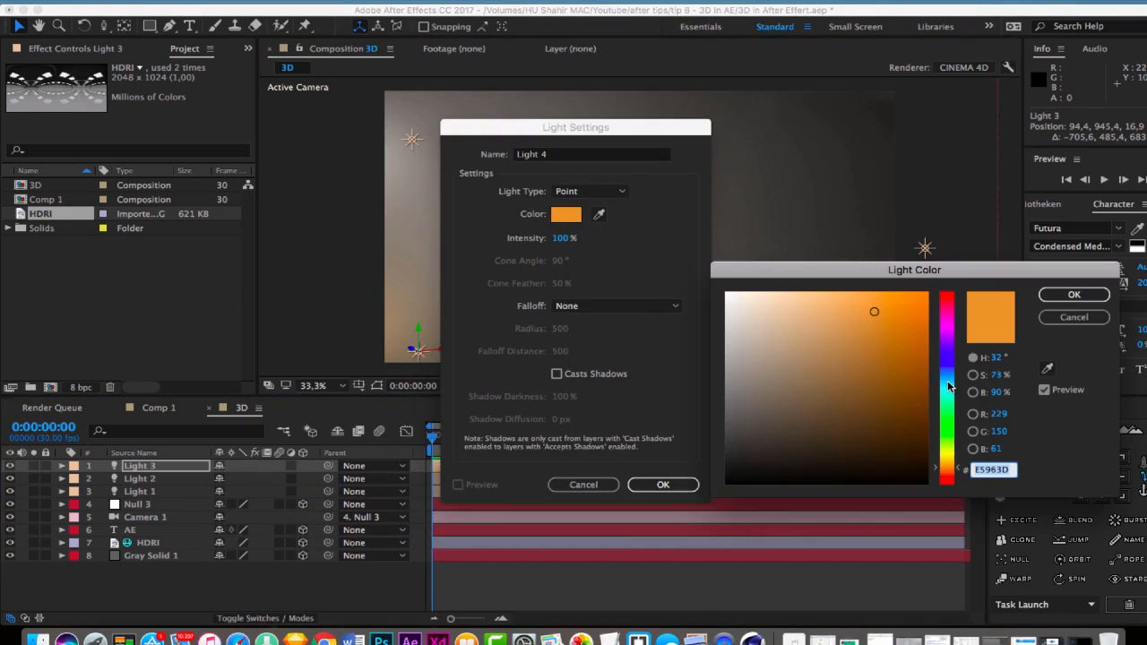
{"action": "type", "text": "3DCAE5"}
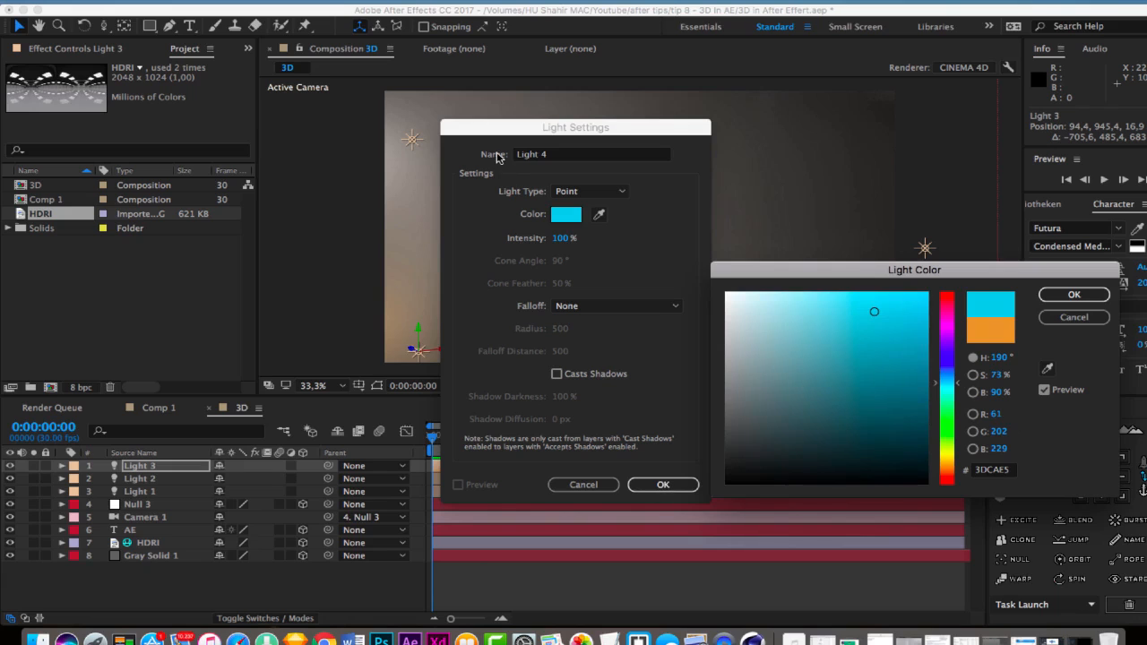
{"action": "key", "text": "Return"}
{"action": "key", "text": "Return"}
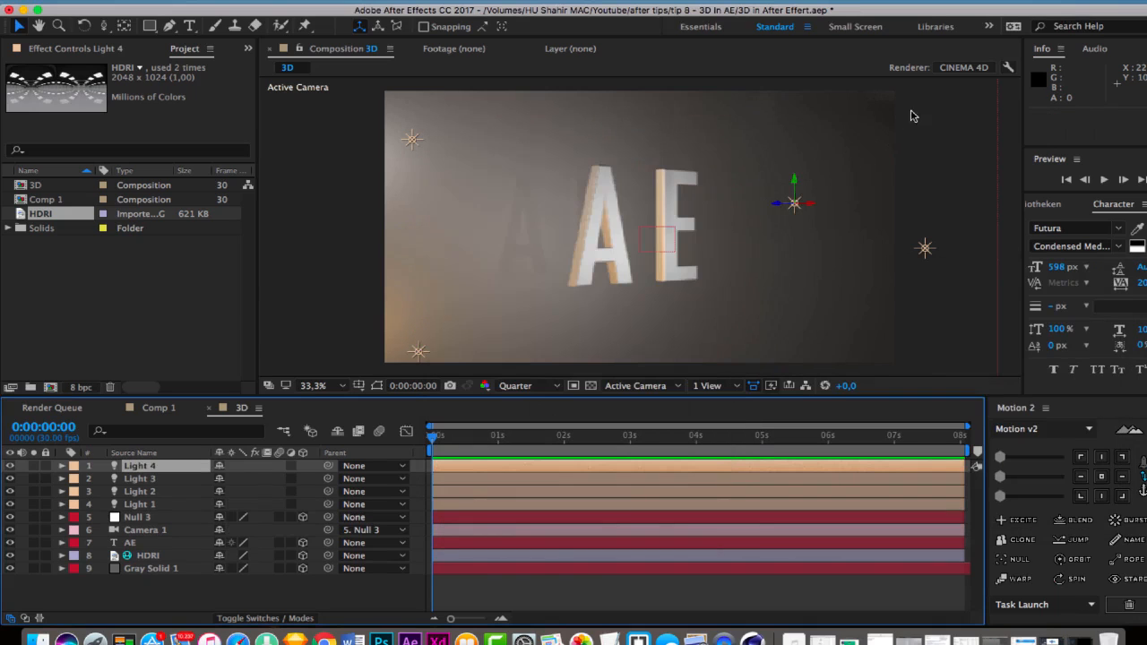
Place the cyan light up and to the right of the text, at about X 999, Y 187, and set its intensity to 70%
{"action": "left_click_drag", "start_coordinate": [798, 201], "coordinate": [917, 114]}
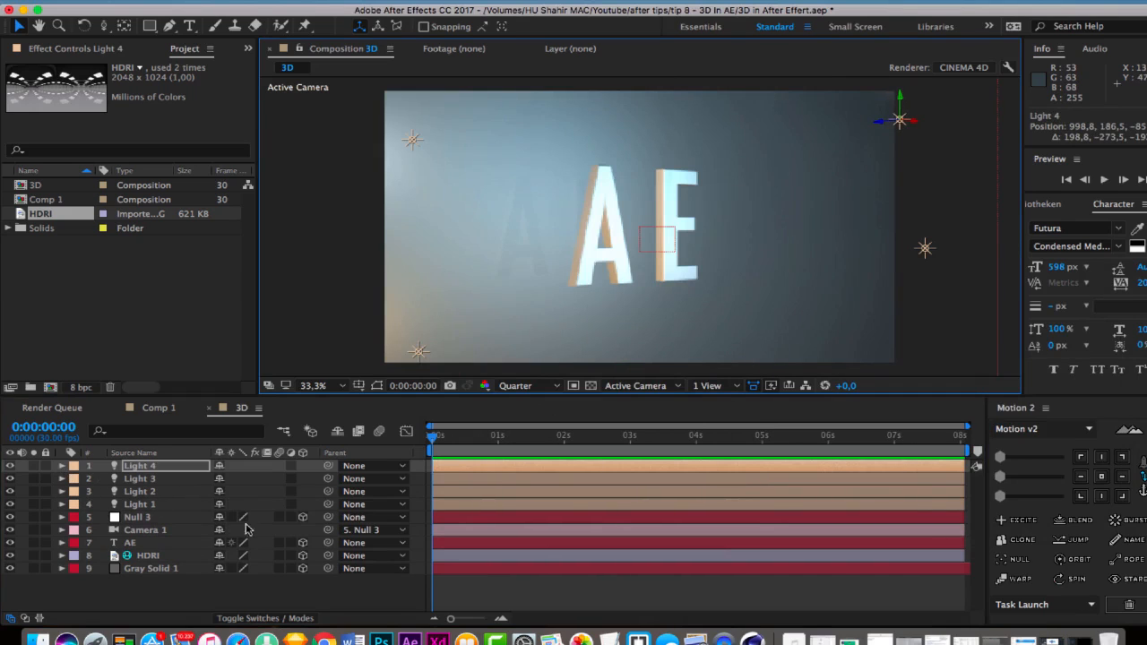
{"action": "left_click", "coordinate": [76, 491]}
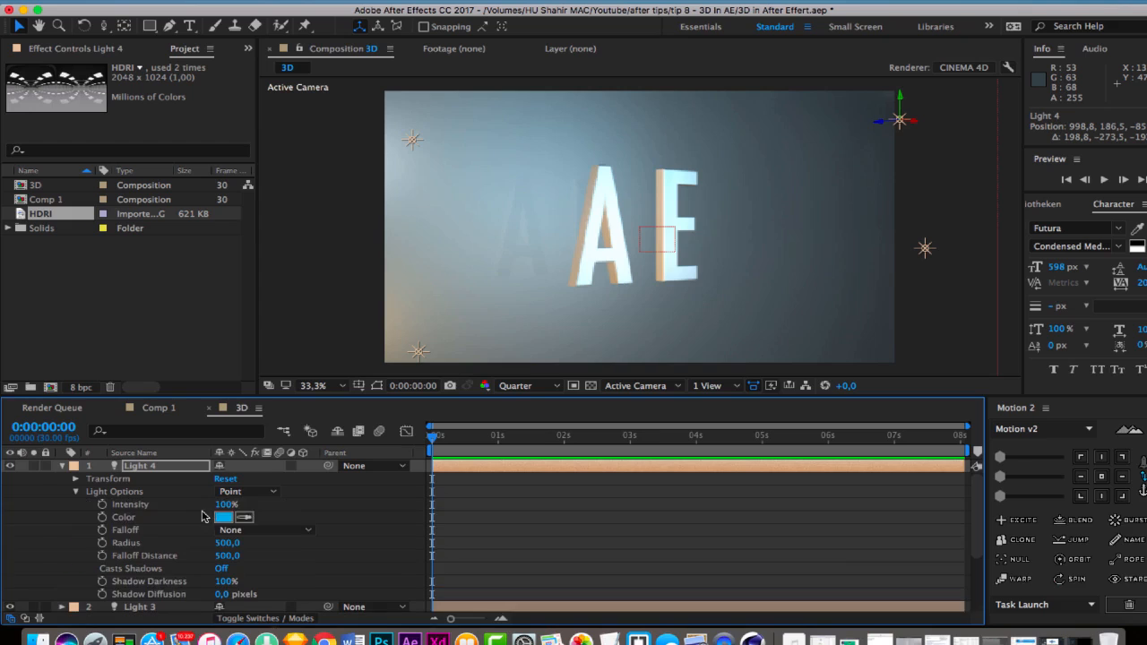
{"action": "left_click_drag", "start_coordinate": [223, 505], "coordinate": [68, 475]}
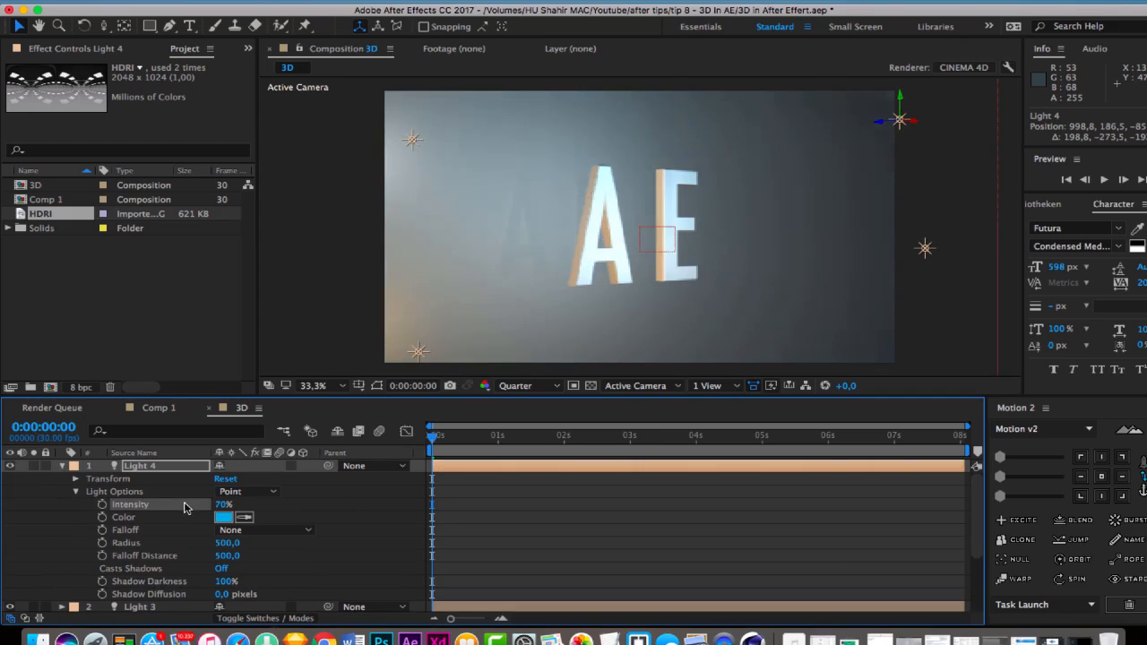
{"action": "key", "text": "u"}
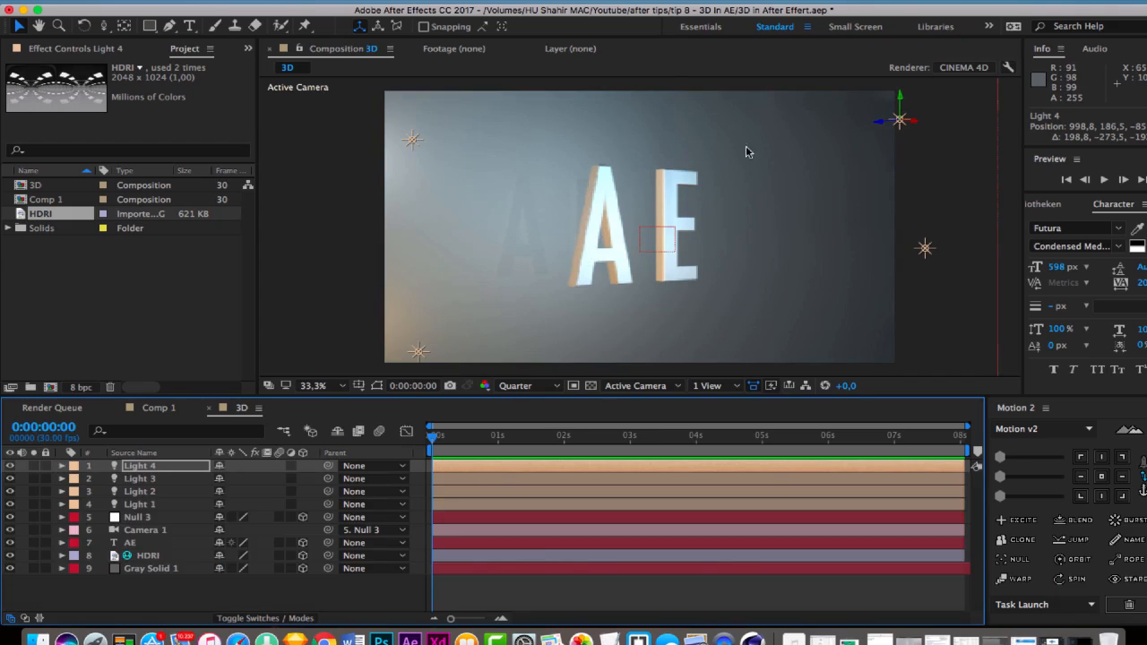
Rotate the camera's null around its Y axis to an orientation of about 29°
{"action": "left_click", "coordinate": [641, 226]}
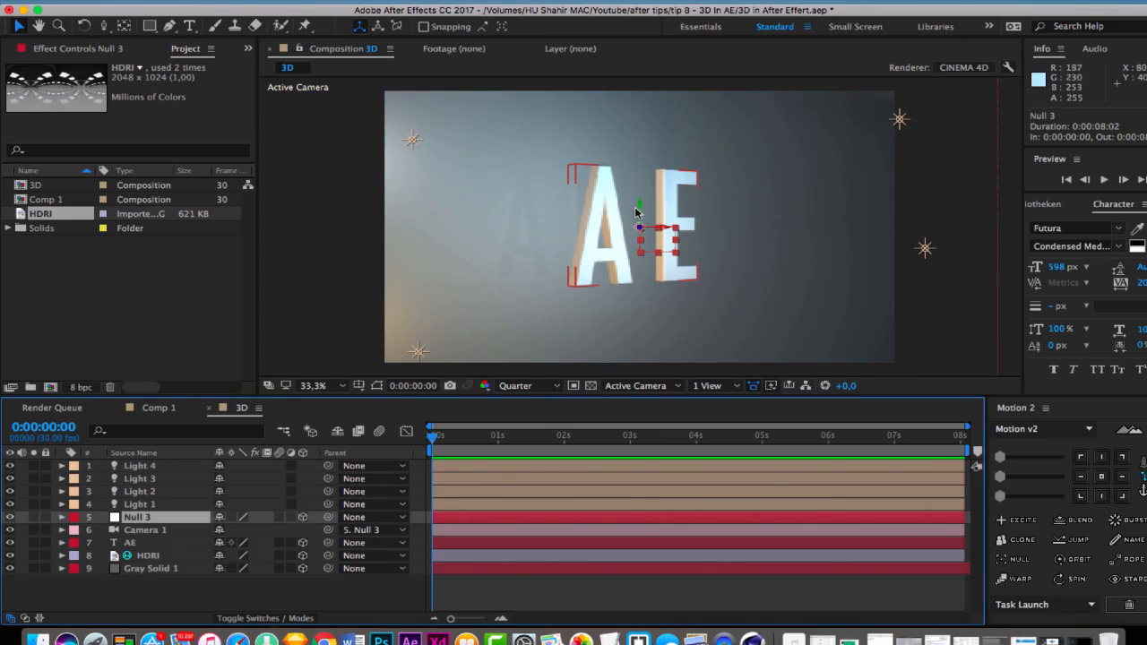
{"action": "key", "text": "w"}
{"action": "left_click_drag", "start_coordinate": [642, 205], "coordinate": [649, 207]}
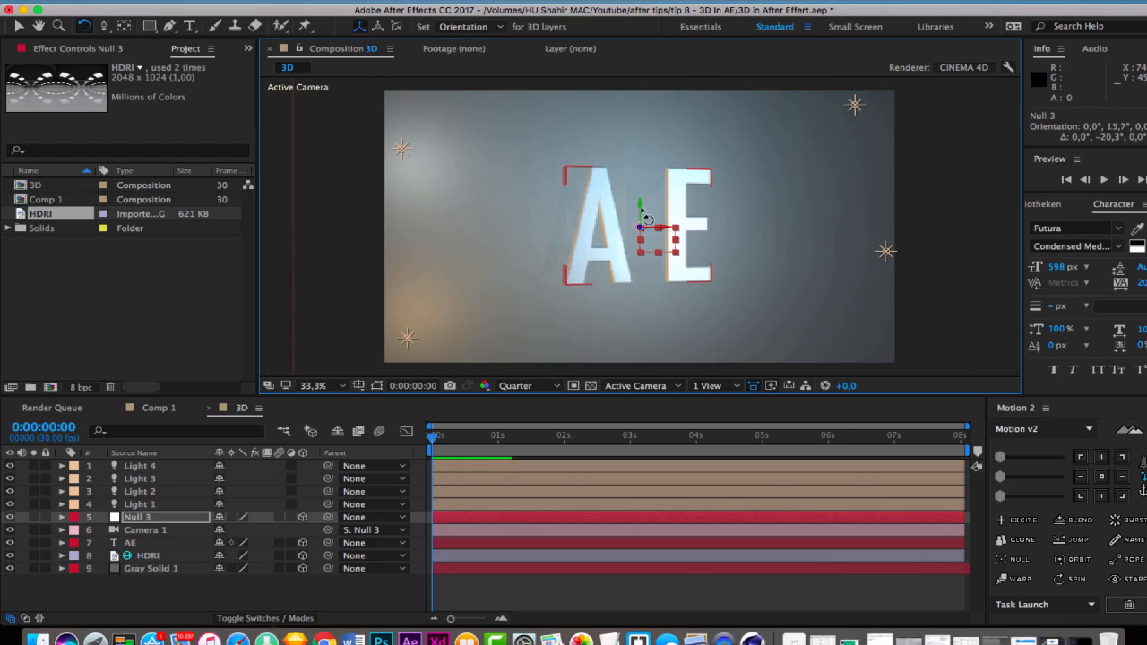
{"action": "left_click_drag", "start_coordinate": [639, 210], "coordinate": [217, 548]}
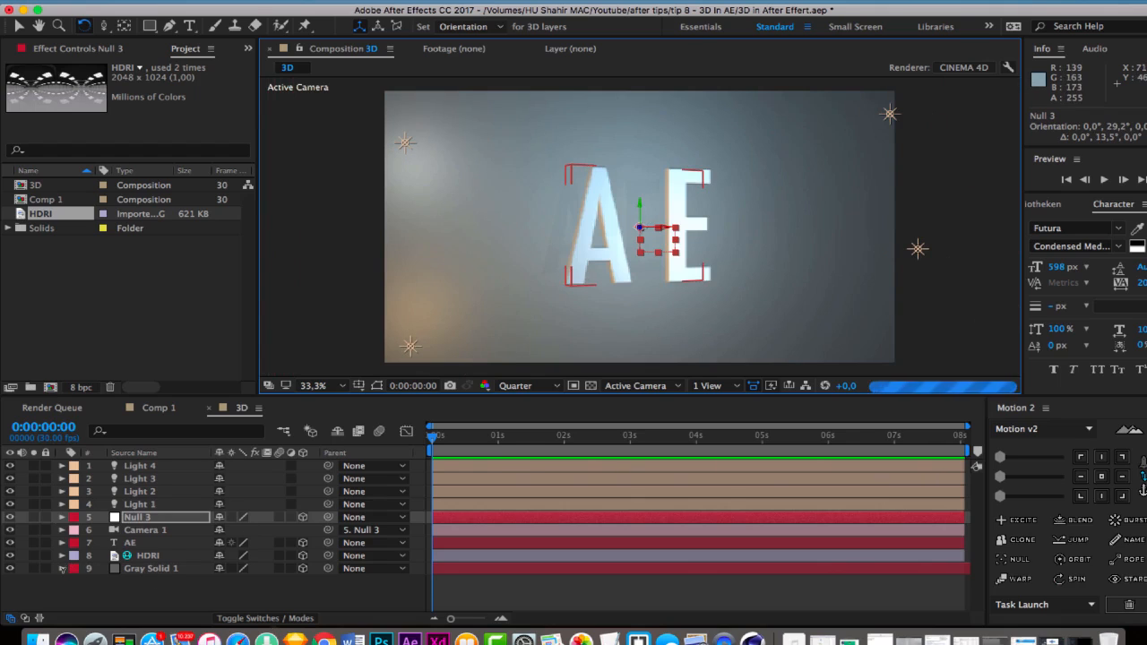
Rename the gray background solid layer as BG
{"action": "left_click", "coordinate": [153, 570]}
{"action": "key", "text": "ctrl+grave"}
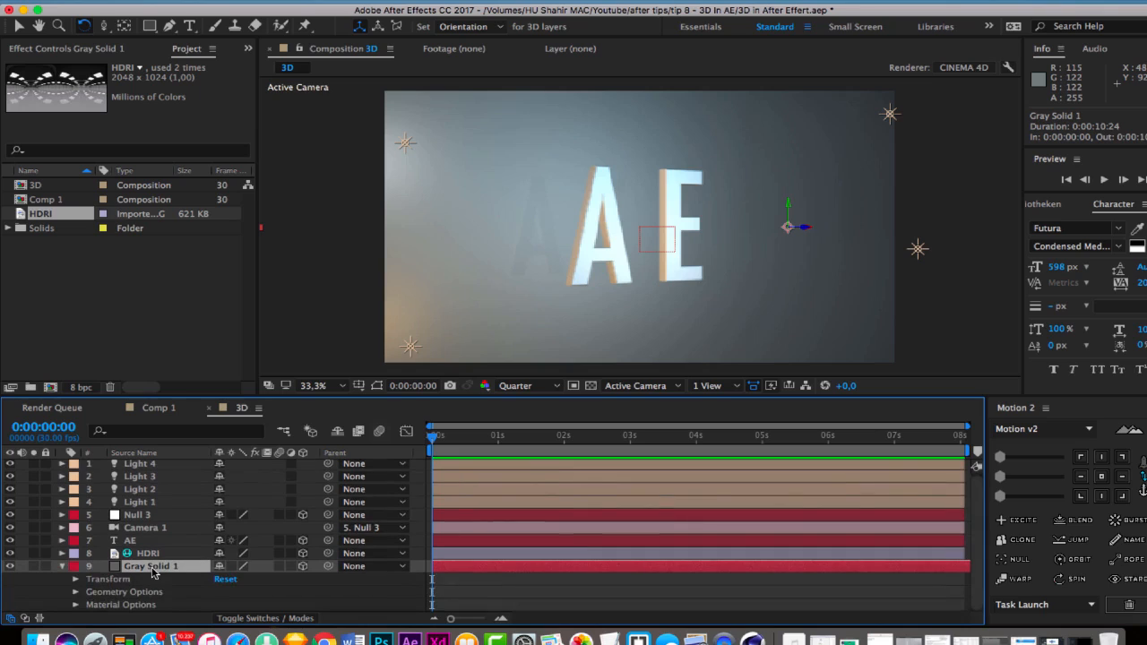
{"action": "key", "text": "Return"}
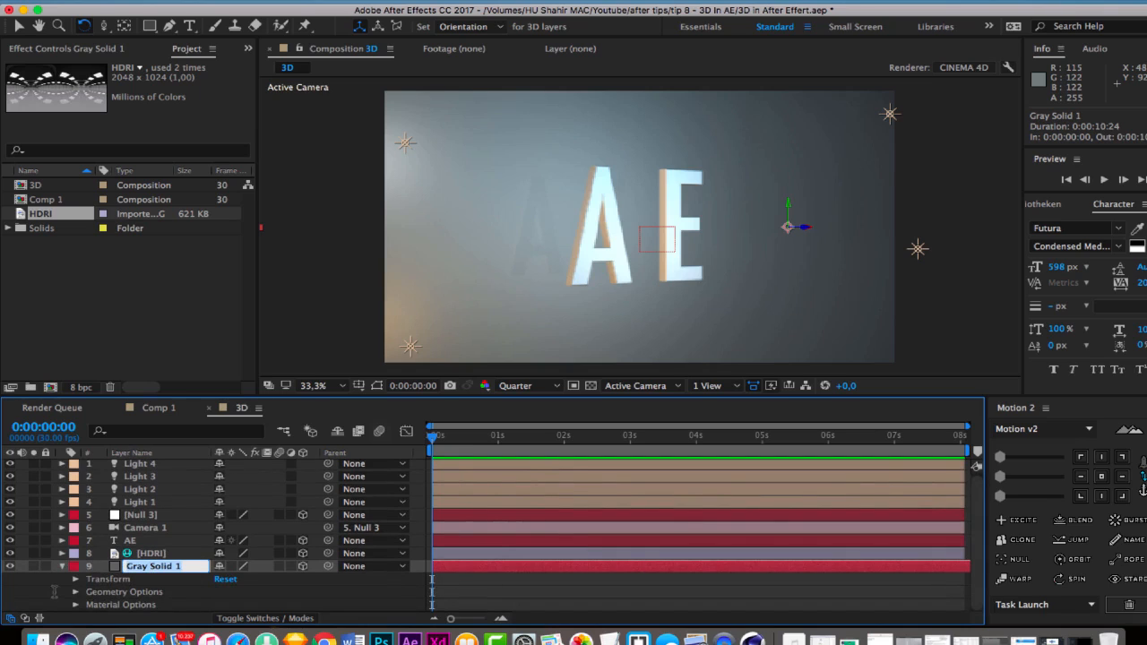
{"action": "type", "text": "V"}
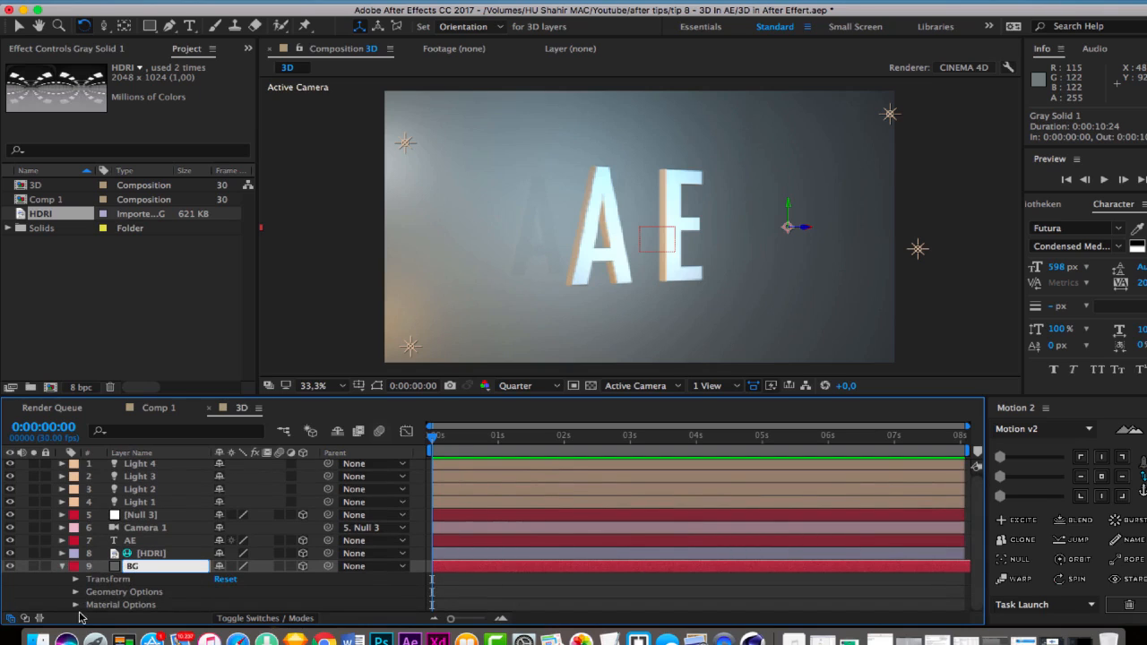
Set the BG layer's geometry segments to 17 and its material's reflection intensity to 17%
{"action": "left_click", "coordinate": [77, 607]}
{"action": "left_click", "coordinate": [75, 592]}
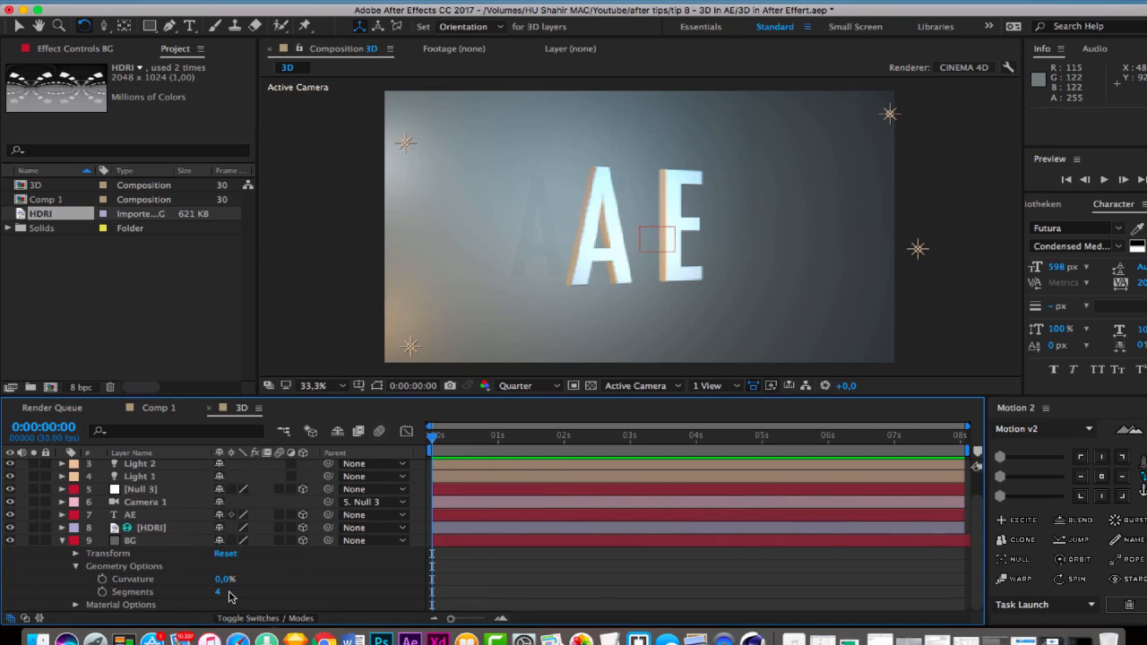
{"action": "left_click_drag", "start_coordinate": [217, 592], "coordinate": [230, 593]}
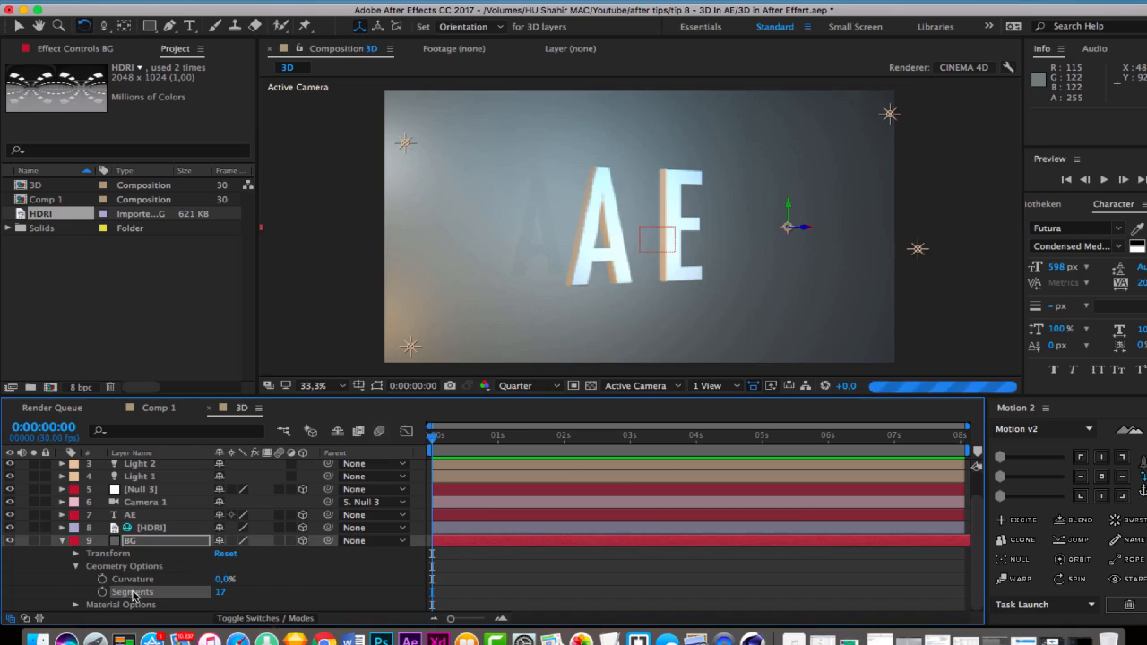
{"action": "scroll", "coordinate": [226, 590], "scroll_direction": "down", "scroll_amount": 5}
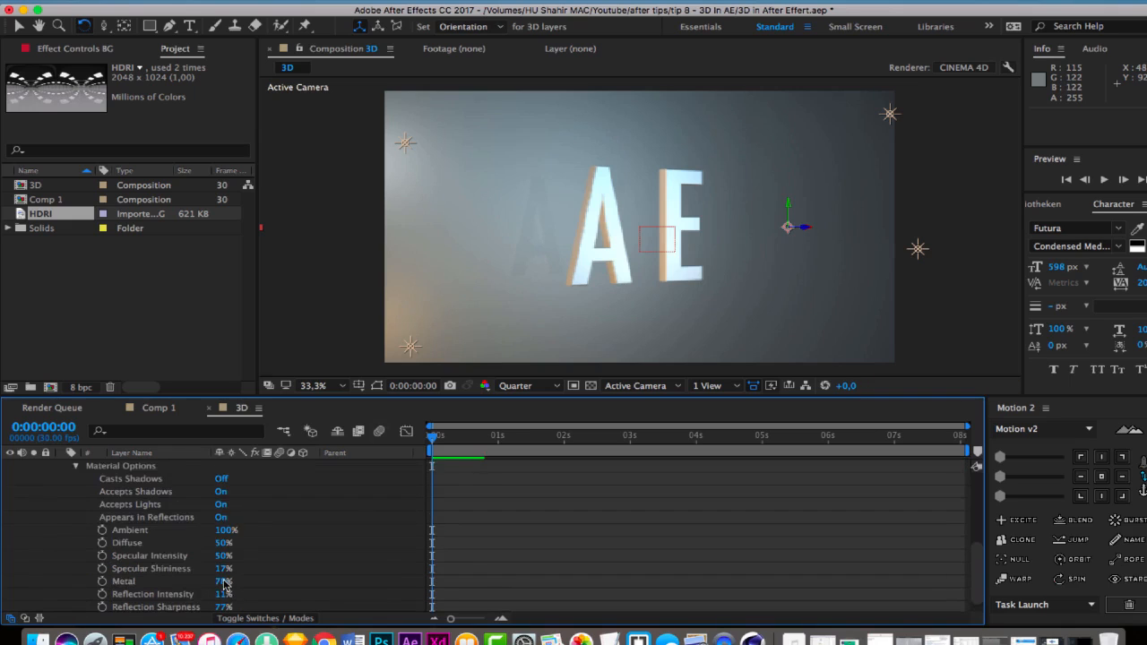
{"action": "scroll", "coordinate": [226, 584], "scroll_direction": "down", "scroll_amount": 1}
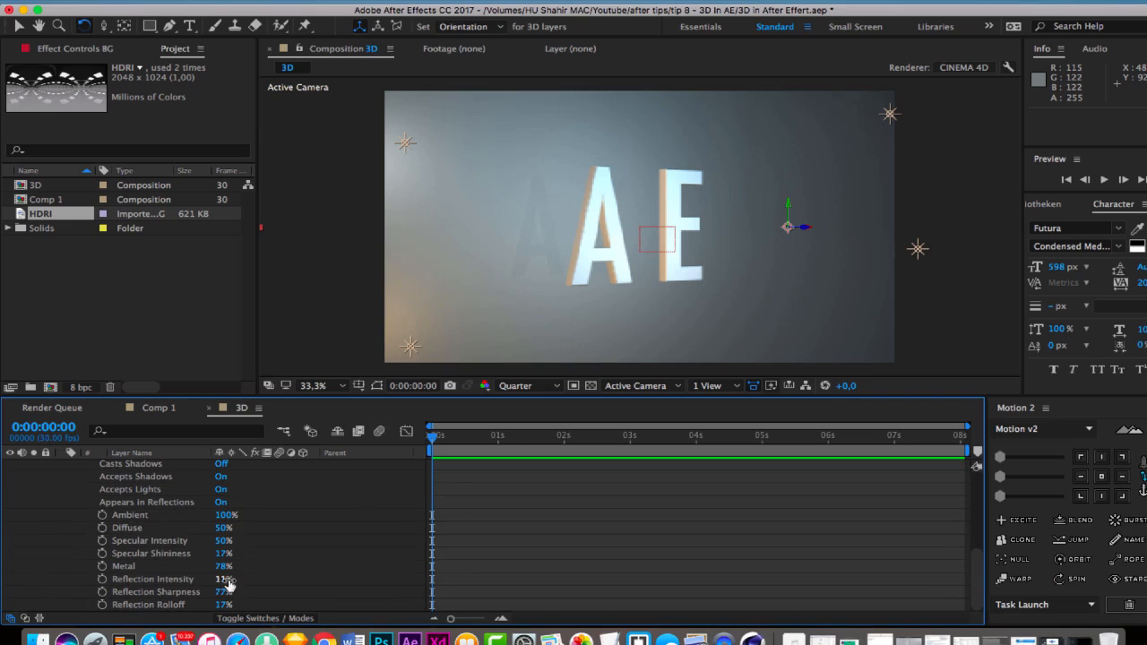
{"action": "left_click", "coordinate": [226, 580]}
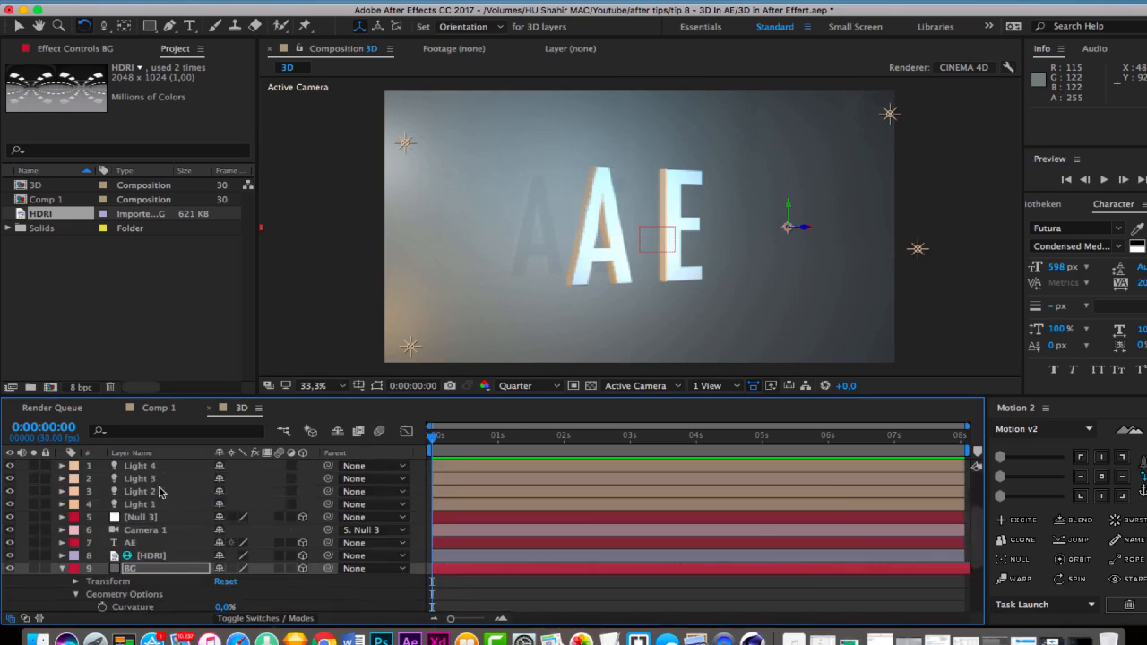
Reorder the HDRI layer to sit directly below Light 4 and rotate it around its Y axis to an orientation of about 65°
{"action": "scroll", "coordinate": [152, 502], "scroll_direction": "up", "scroll_amount": 6}
{"action": "left_click_drag", "start_coordinate": [150, 556], "coordinate": [215, 525]}
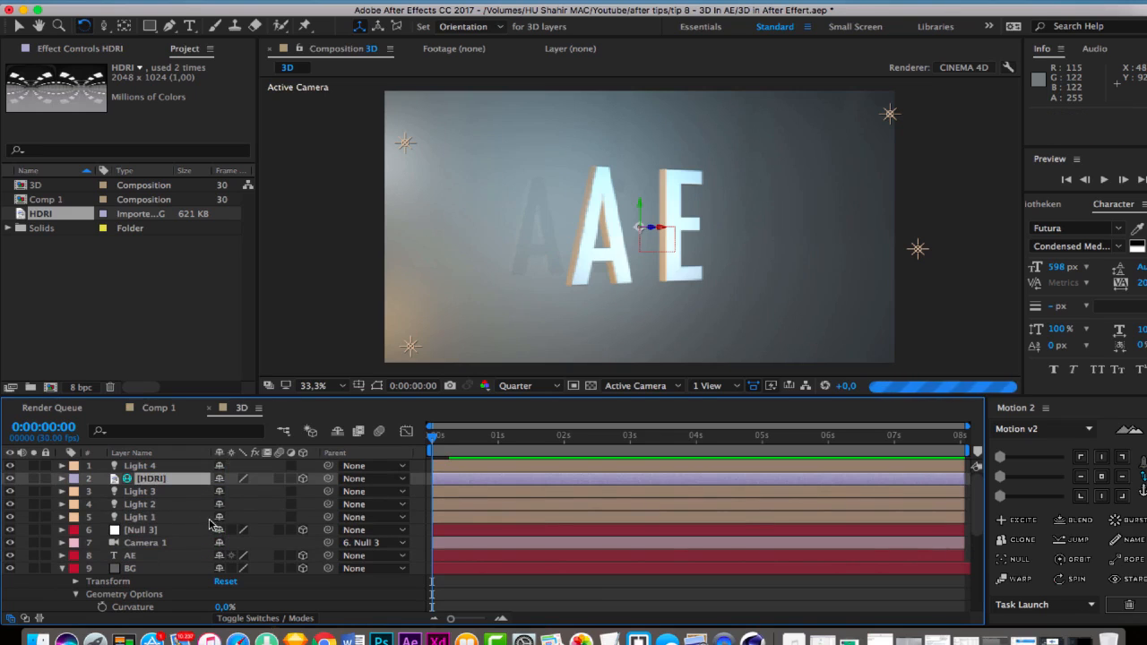
{"action": "scroll", "coordinate": [169, 488], "scroll_direction": "down", "scroll_amount": 8}
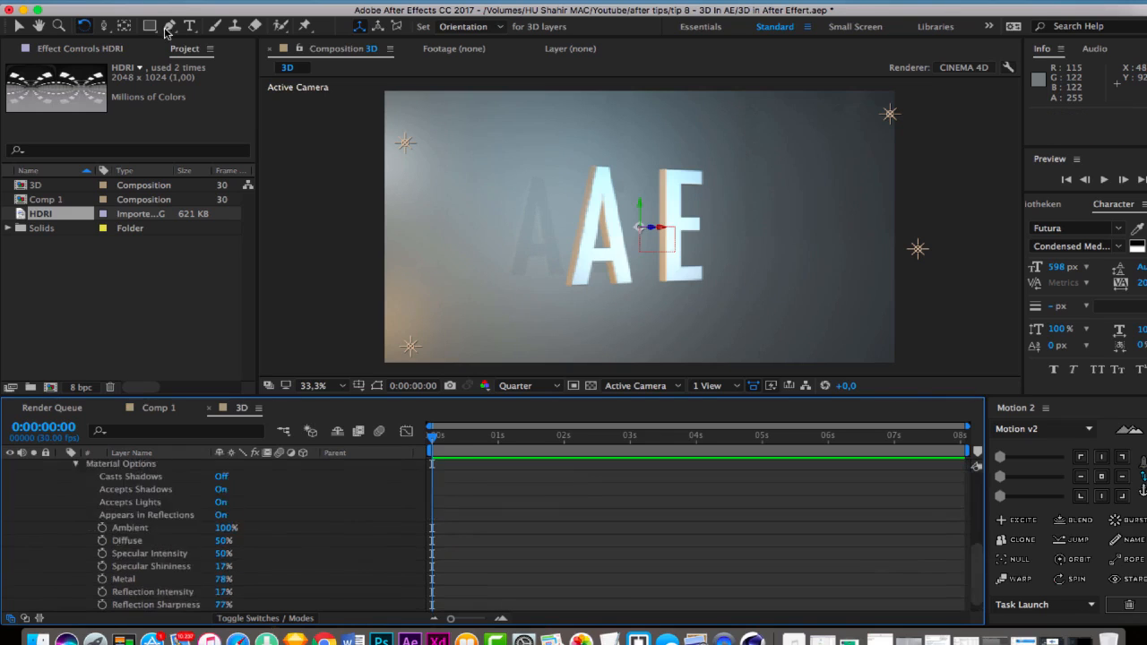
{"action": "scroll", "coordinate": [168, 488], "scroll_direction": "up", "scroll_amount": 8}
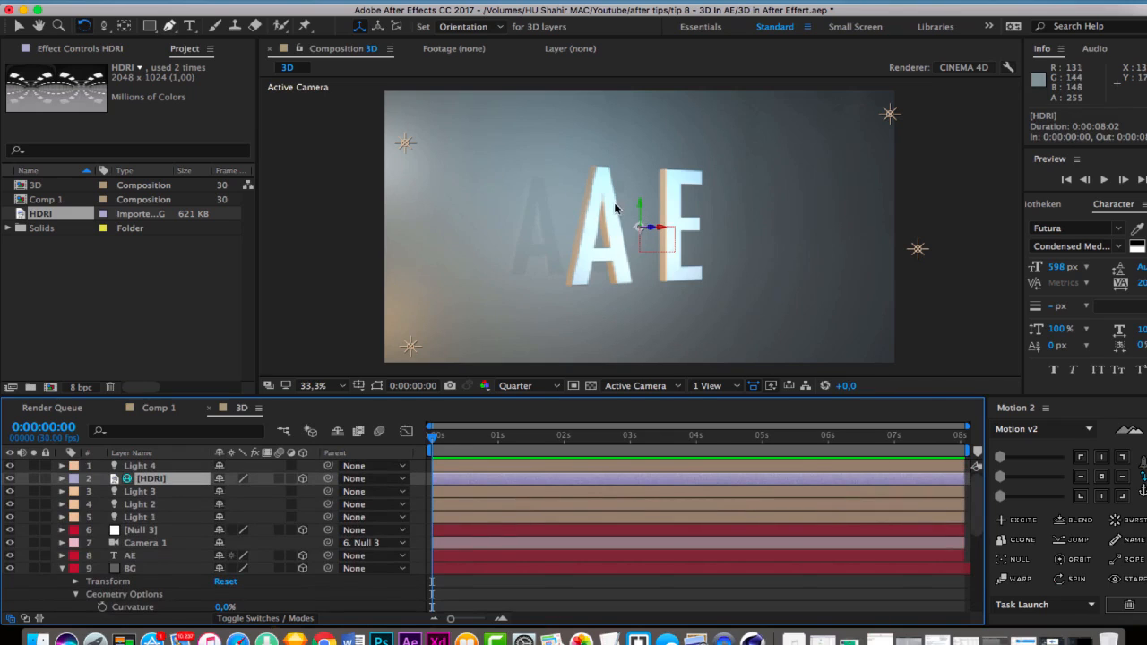
{"action": "left_click_drag", "start_coordinate": [619, 213], "coordinate": [677, 161]}
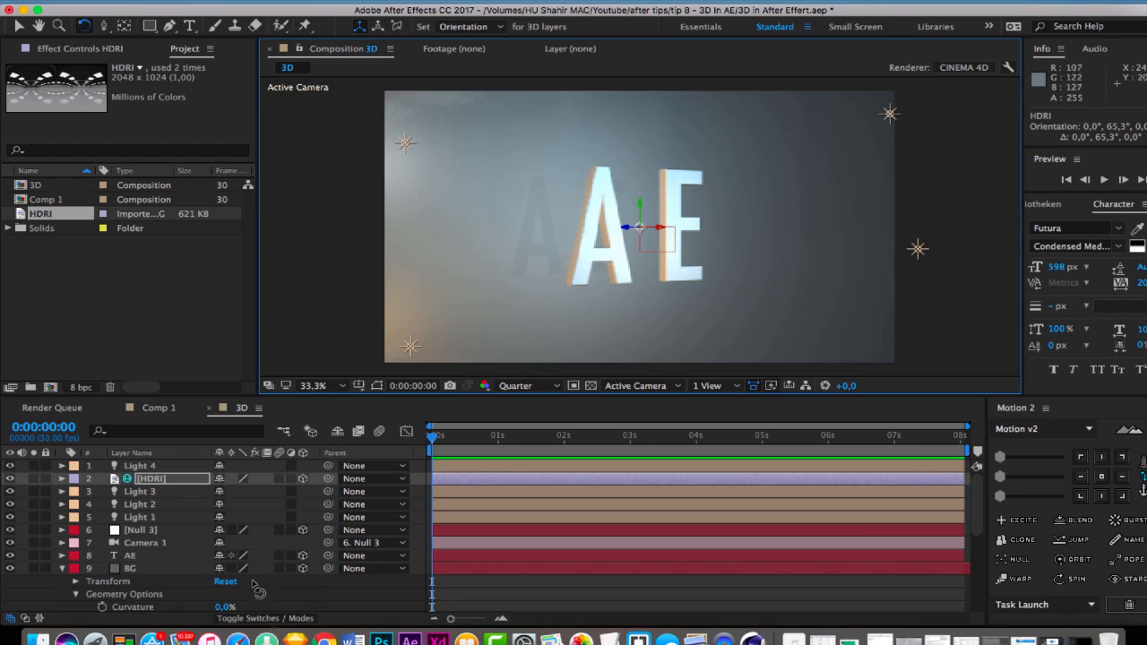
Set the Metal value in the BG layer's material to 44%
{"action": "scroll", "coordinate": [225, 607], "scroll_direction": "down", "scroll_amount": 5}
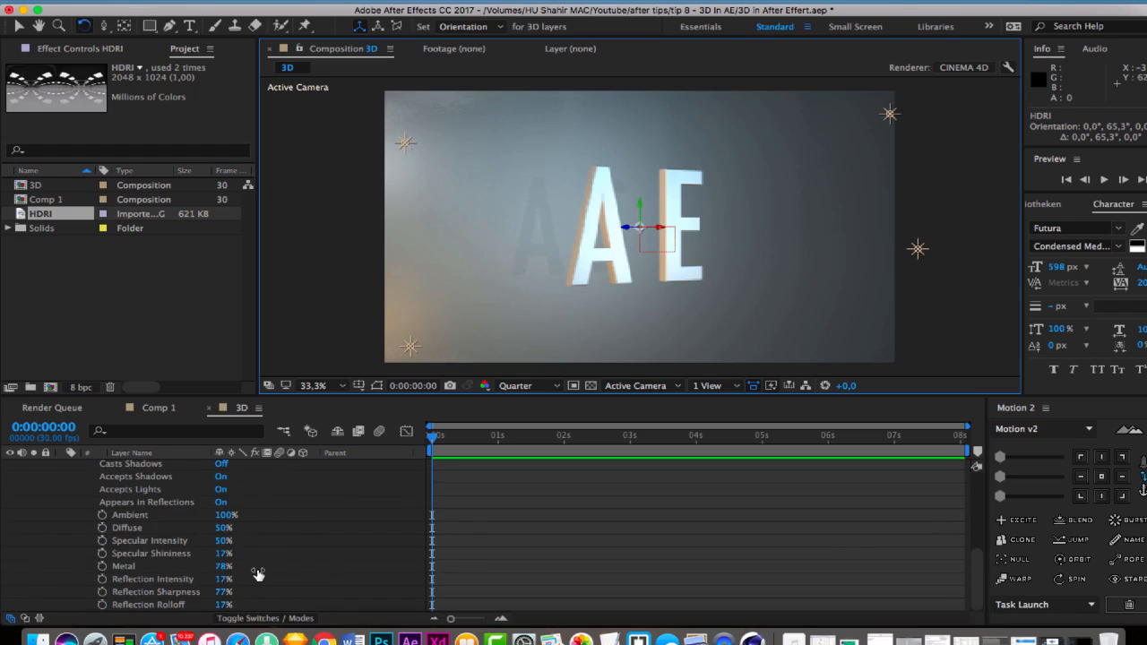
{"action": "left_click_drag", "start_coordinate": [257, 574], "coordinate": [260, 574]}
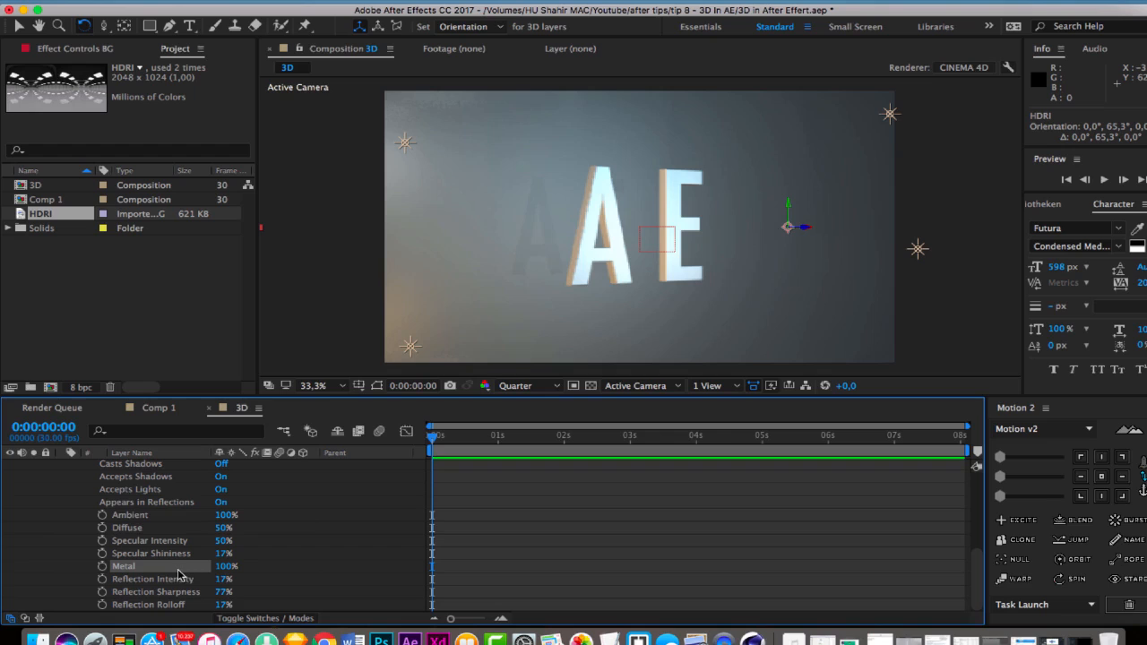
{"action": "left_click_drag", "start_coordinate": [179, 571], "coordinate": [183, 575]}
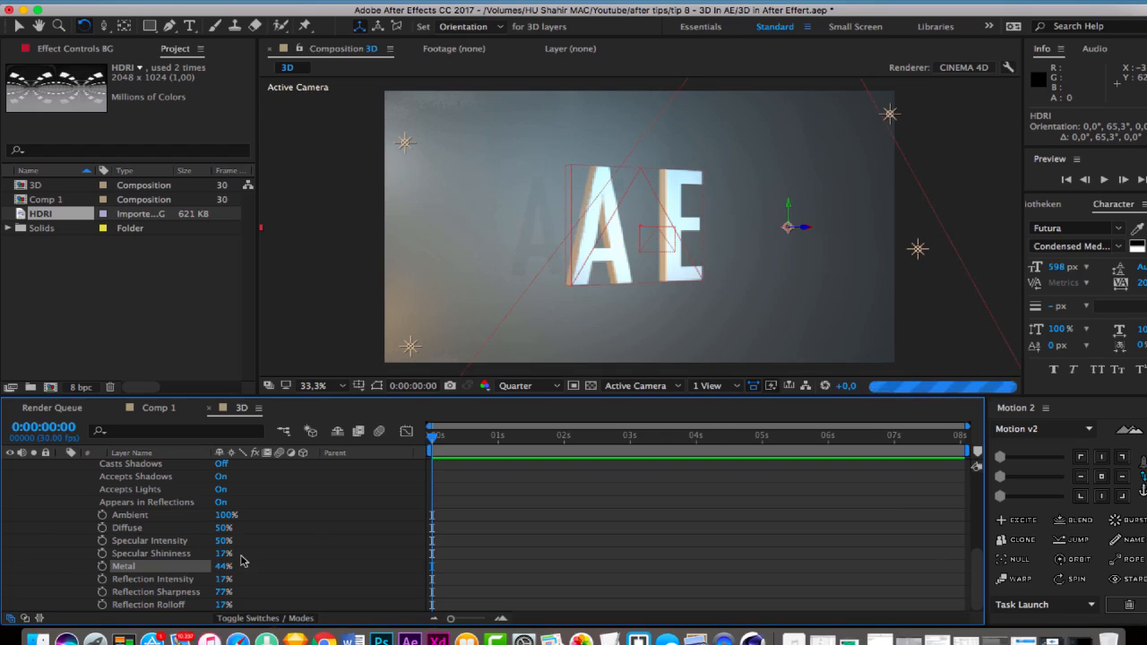
Turn on shadow casting for Light 1, the light up and to the left of the text
{"action": "scroll", "coordinate": [169, 575], "scroll_direction": "up", "scroll_amount": 1}
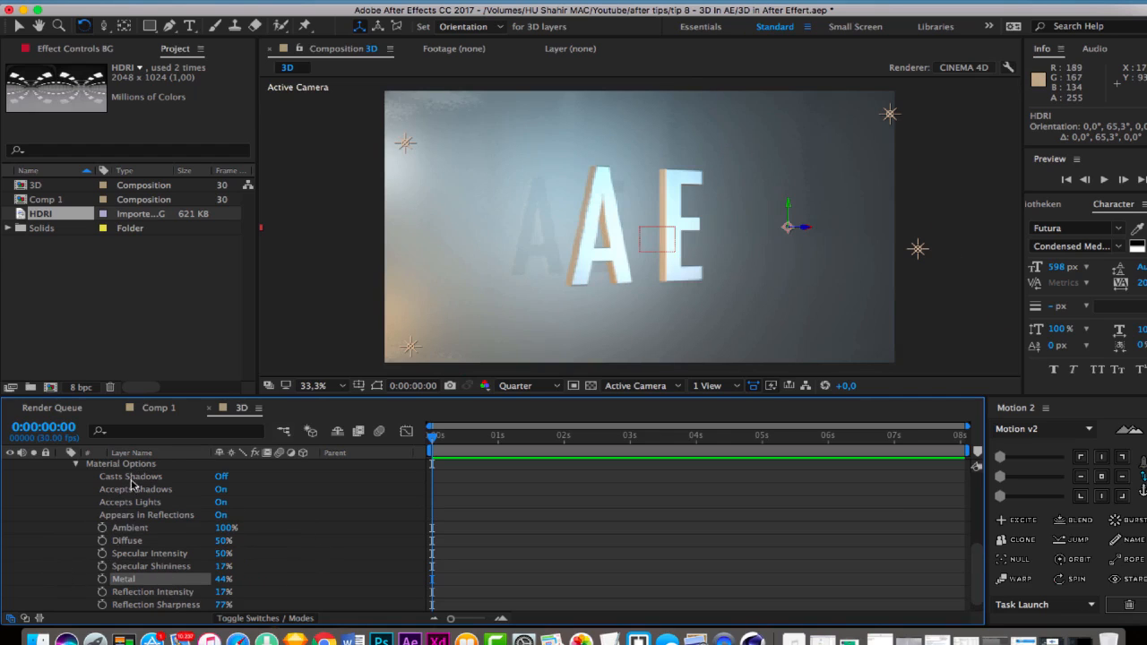
{"action": "scroll", "coordinate": [130, 484], "scroll_direction": "up", "scroll_amount": 10}
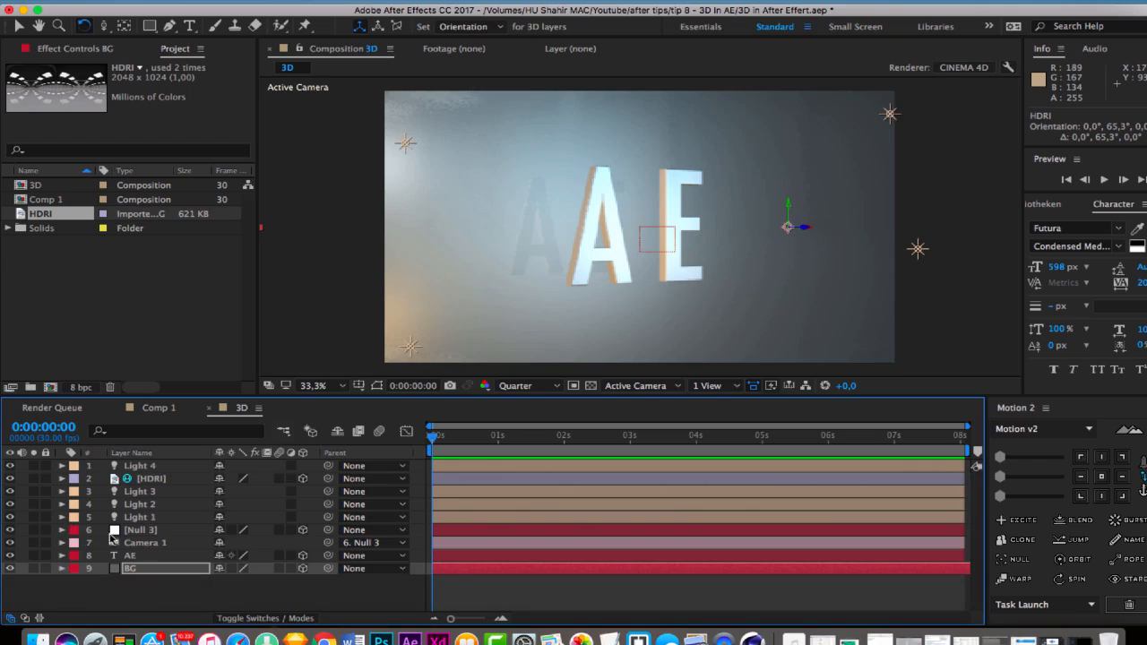
{"action": "left_click", "coordinate": [143, 479]}
{"action": "left_click", "coordinate": [132, 504]}
{"action": "left_click", "coordinate": [170, 518]}
{"action": "key", "text": "super+grave"}
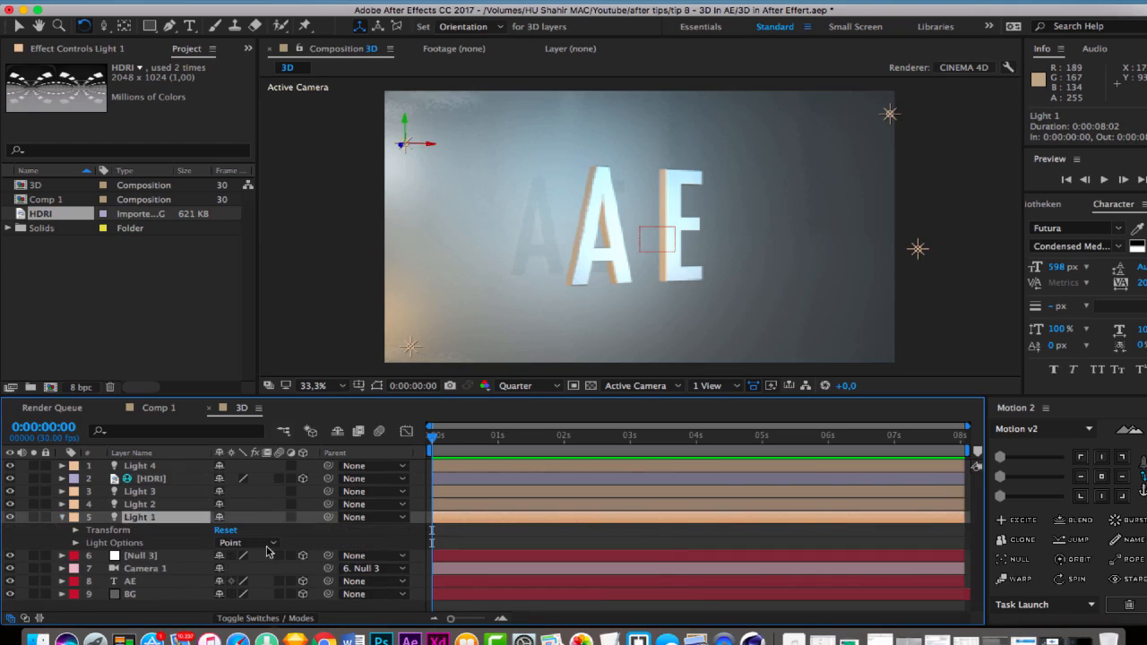
{"action": "key", "text": "super+grave"}
{"action": "scroll", "coordinate": [221, 561], "scroll_direction": "down", "scroll_amount": 3}
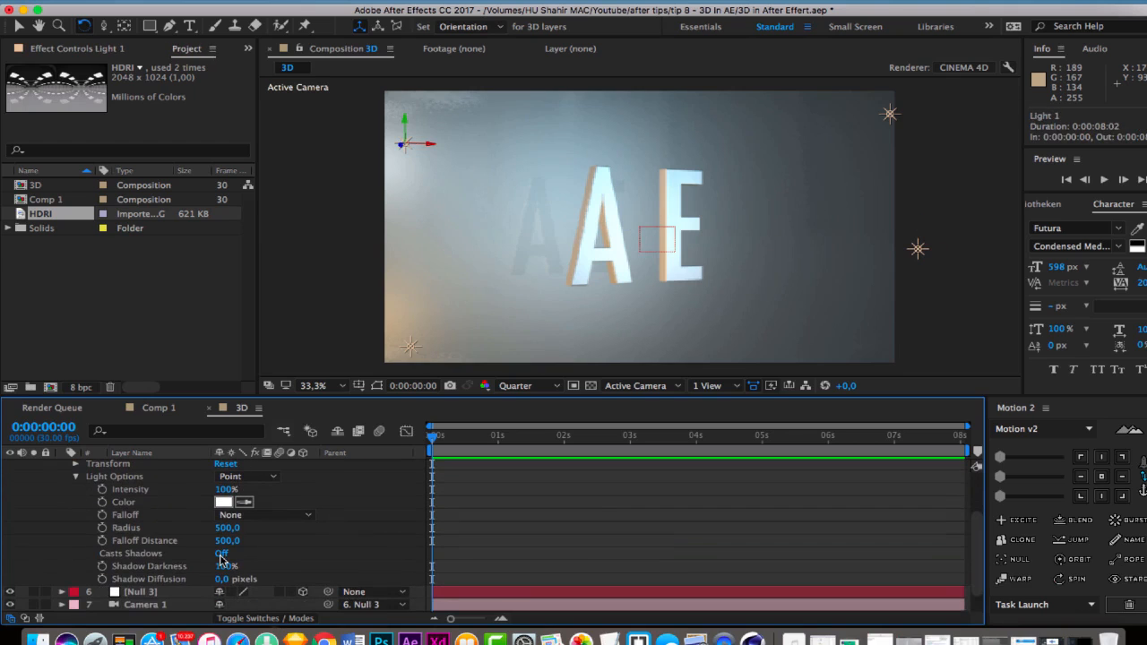
{"action": "left_click", "coordinate": [222, 552]}
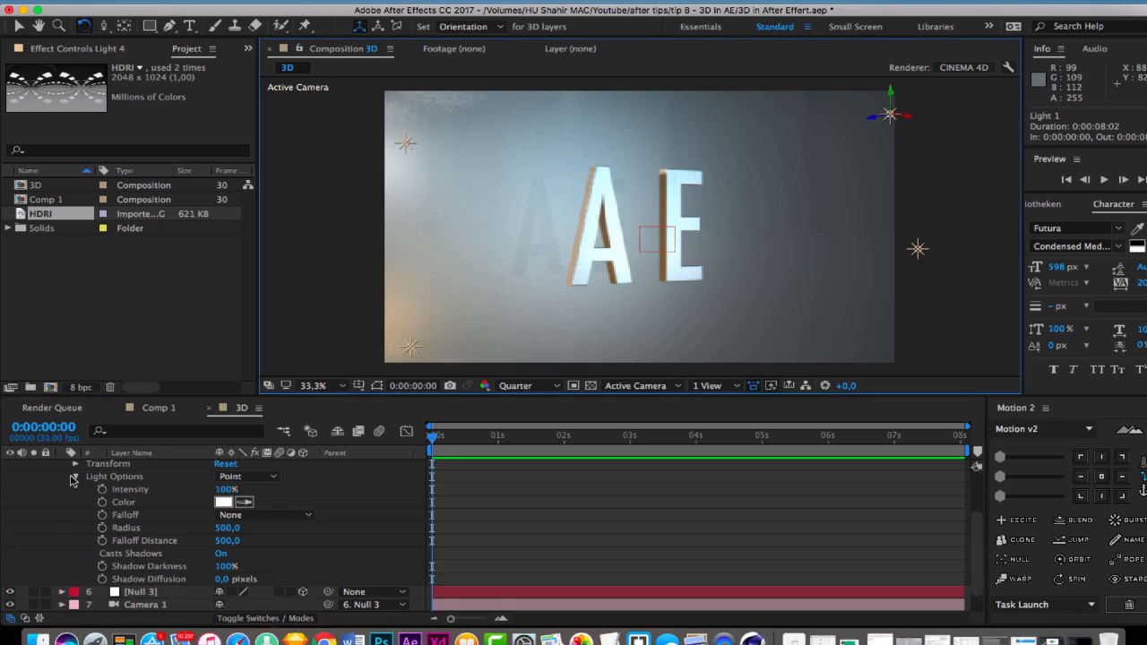
Turn on shadow casting for the cyan Light 4 and set its shadow diffusion to 73 pixels
{"action": "scroll", "coordinate": [64, 470], "scroll_direction": "up", "scroll_amount": 5}
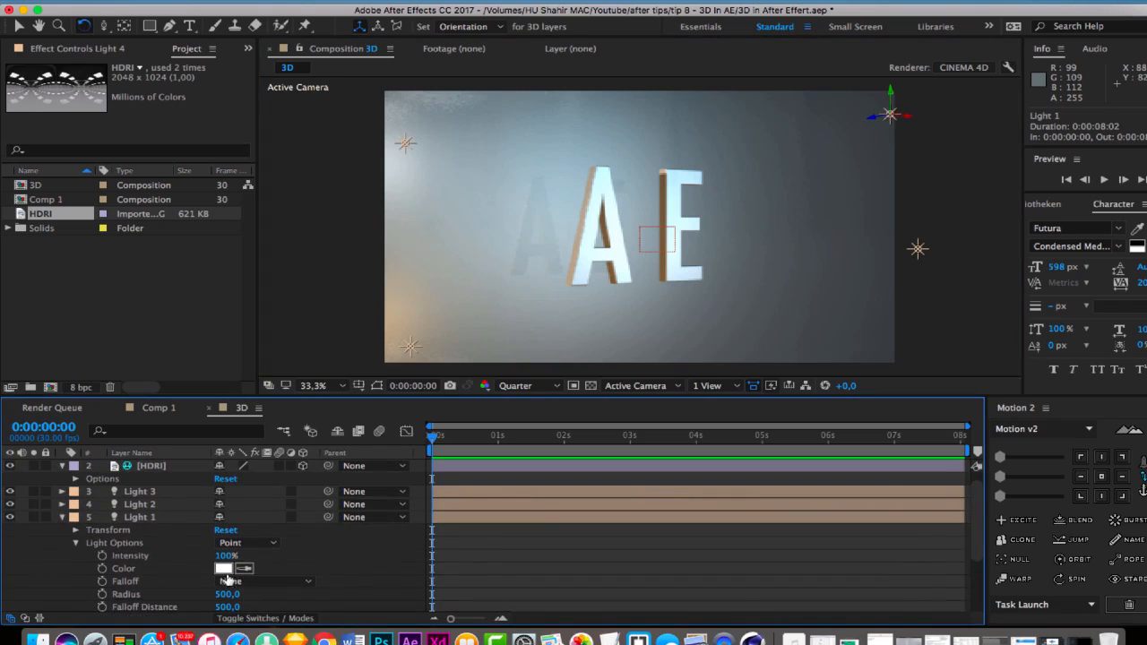
{"action": "scroll", "coordinate": [228, 580], "scroll_direction": "up", "scroll_amount": 5}
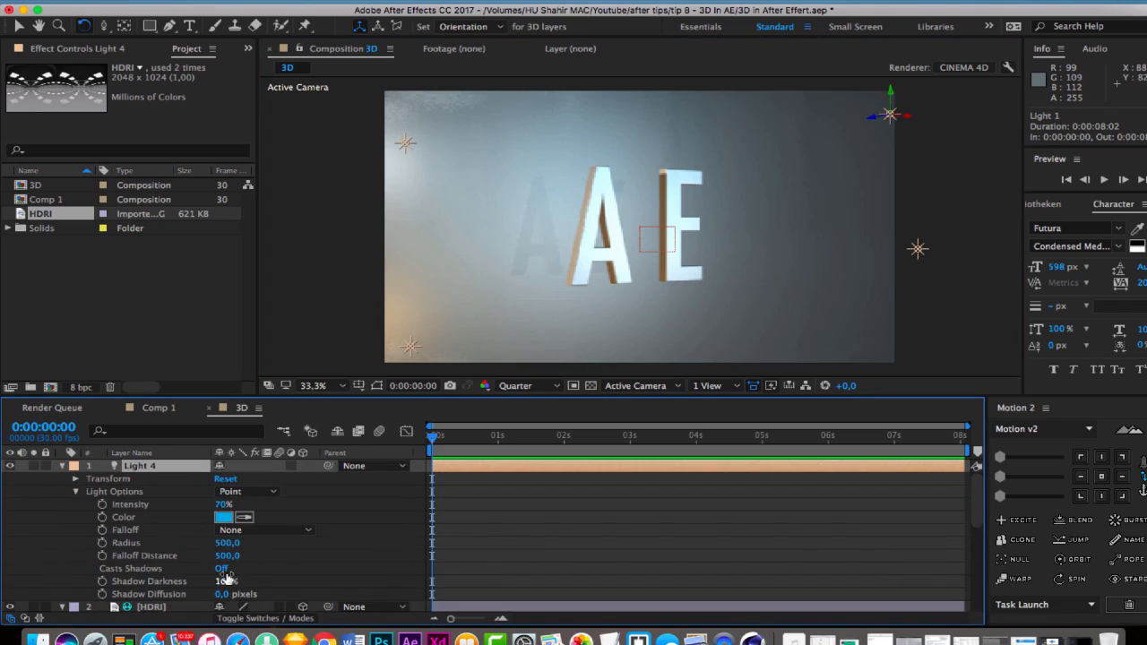
{"action": "left_click", "coordinate": [221, 570]}
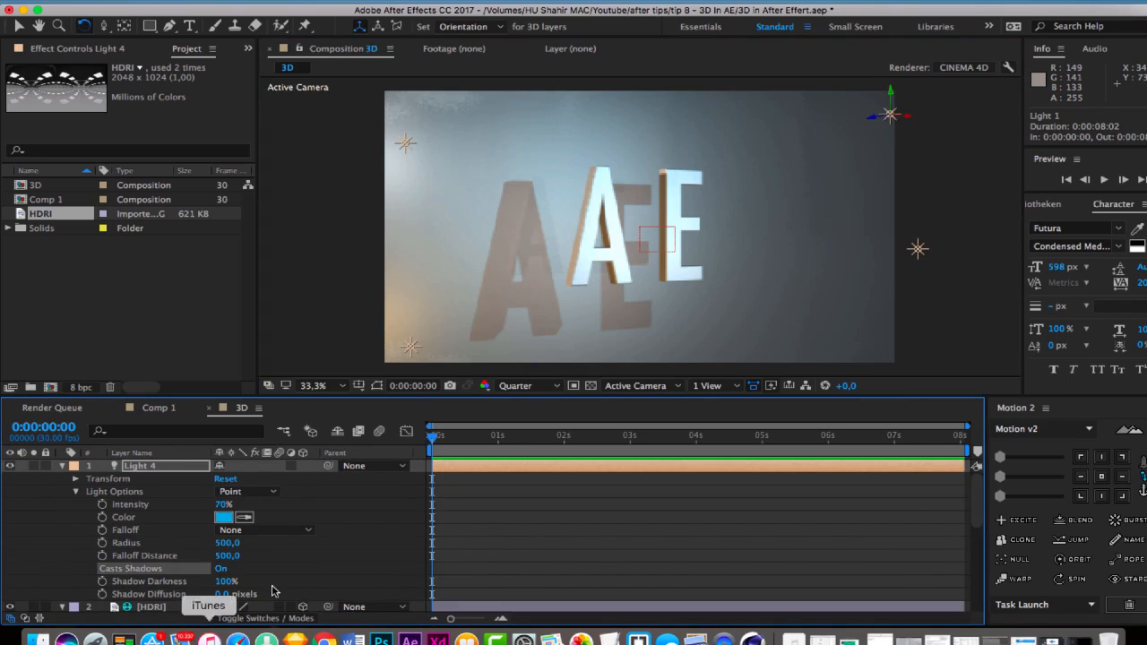
{"action": "left_click_drag", "start_coordinate": [219, 595], "coordinate": [273, 592]}
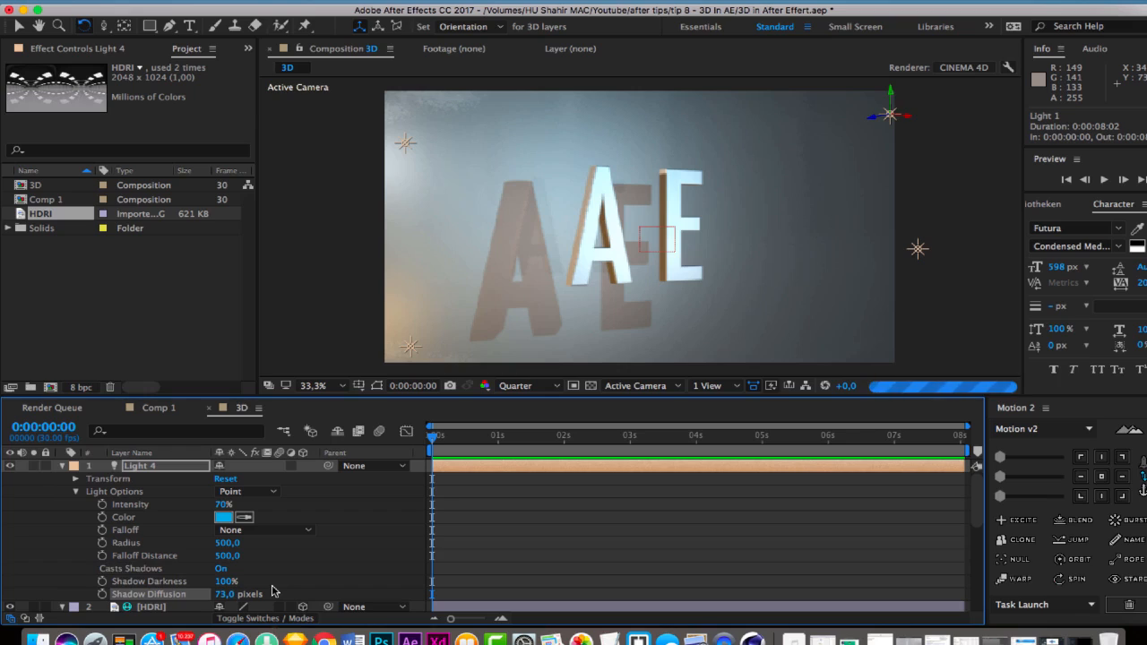